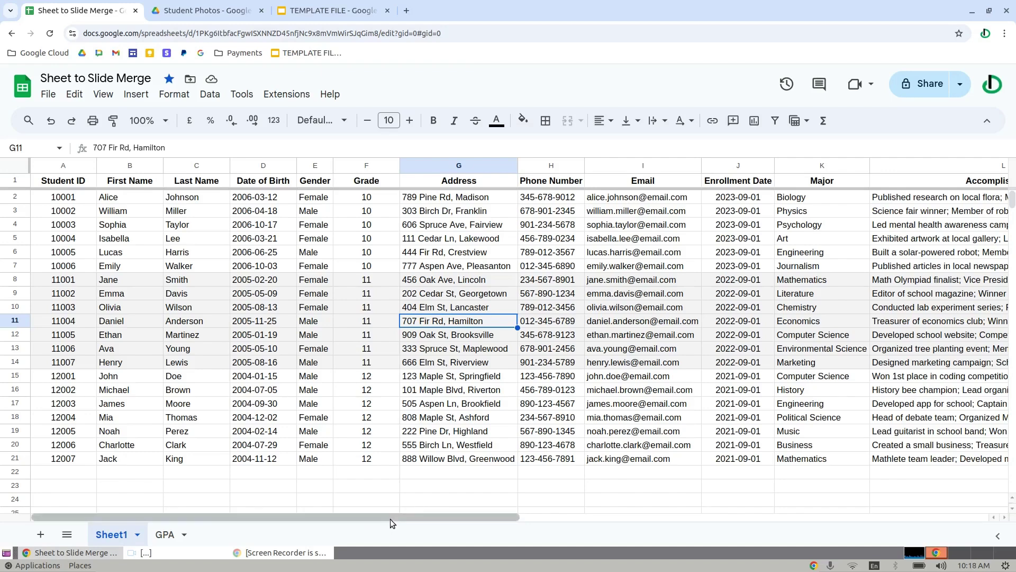
Step: Review the student sheet's columns: Student ID, First and Last Name, Address, photo links and GPA
left_click_drag(389, 518, 195, 257)
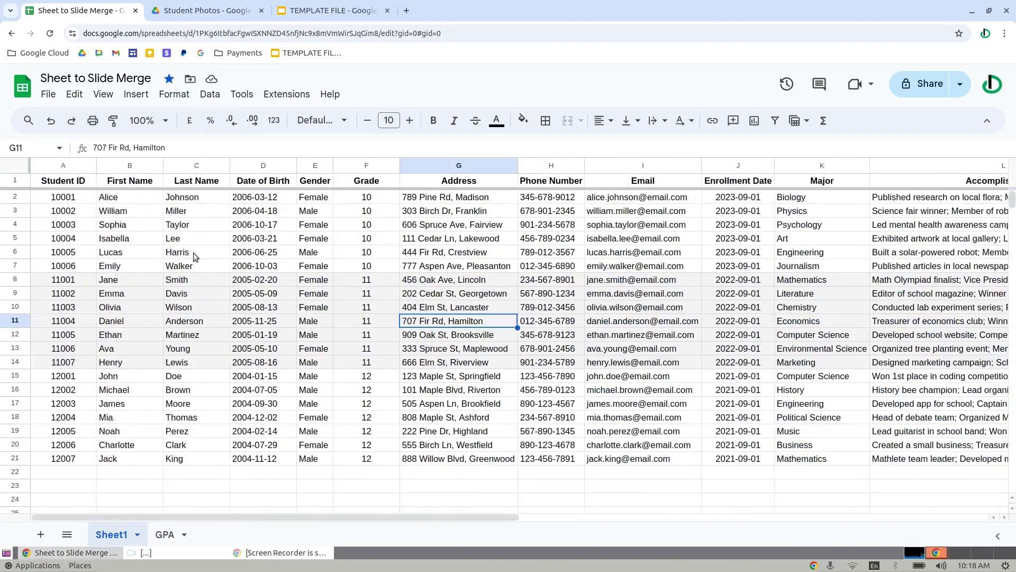
left_click(68, 187)
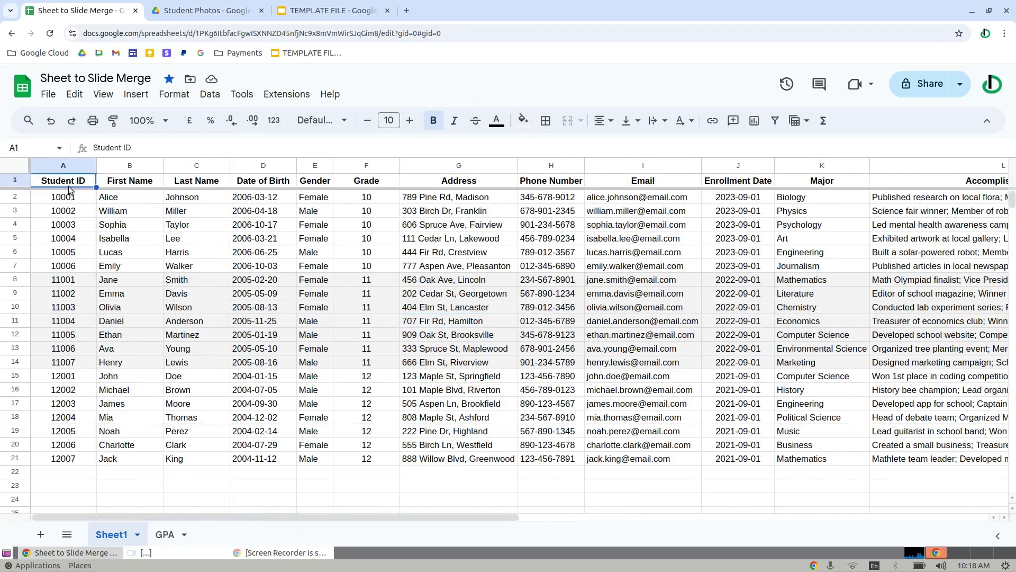
left_click(160, 186)
left_click(214, 186)
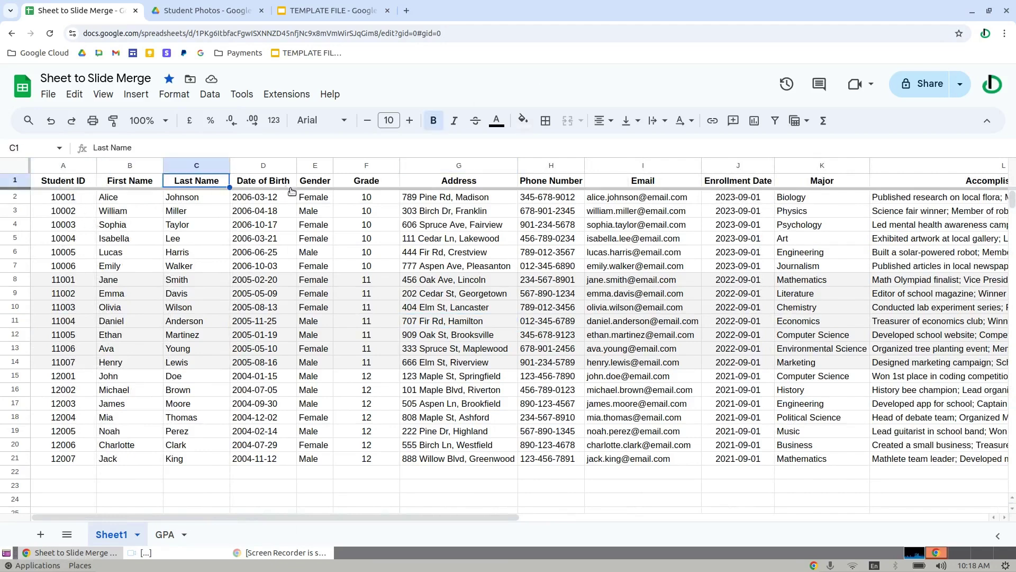
left_click(478, 180)
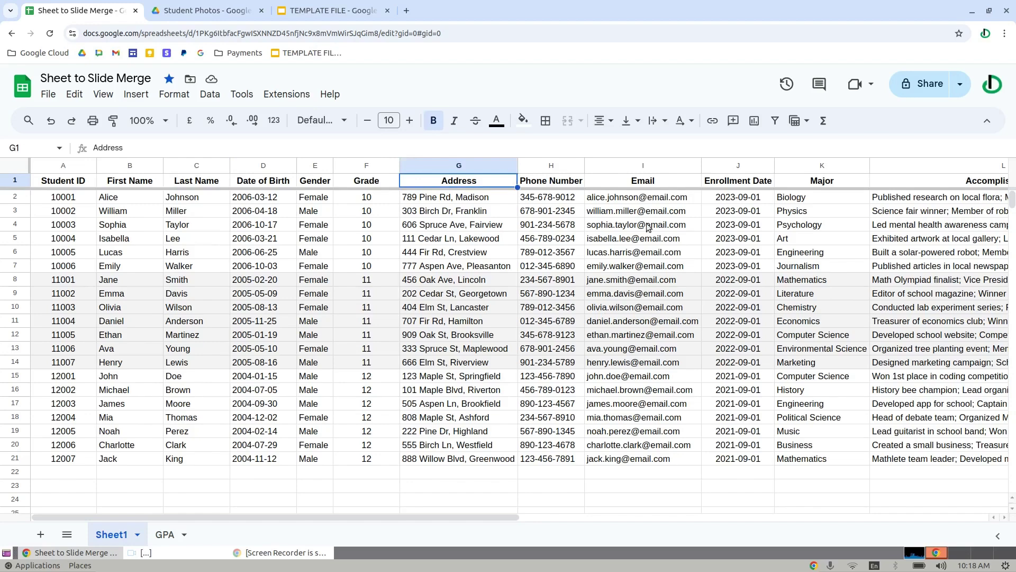
left_click_drag(340, 516, 839, 549)
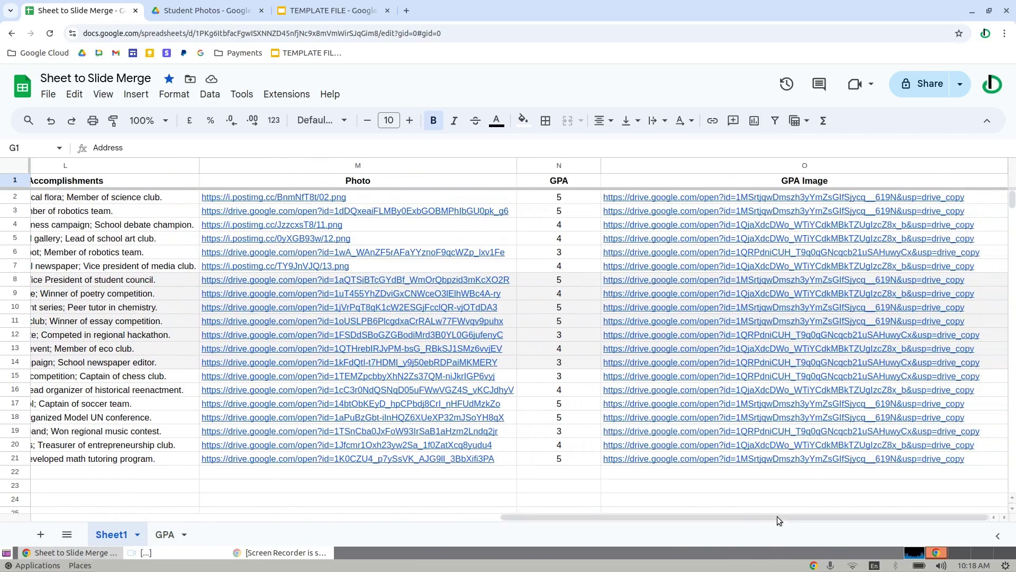
left_click(446, 199)
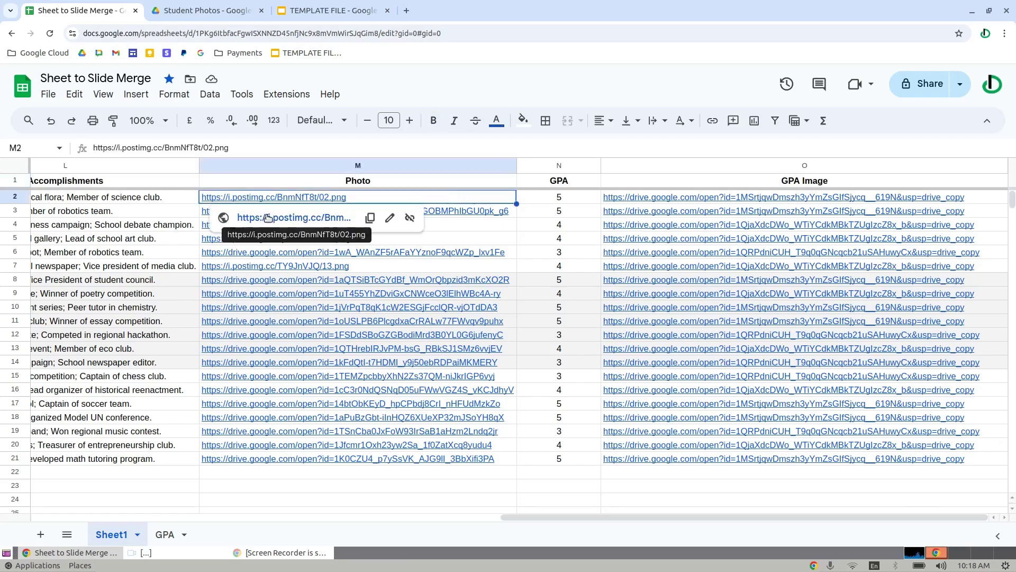
left_click(506, 213)
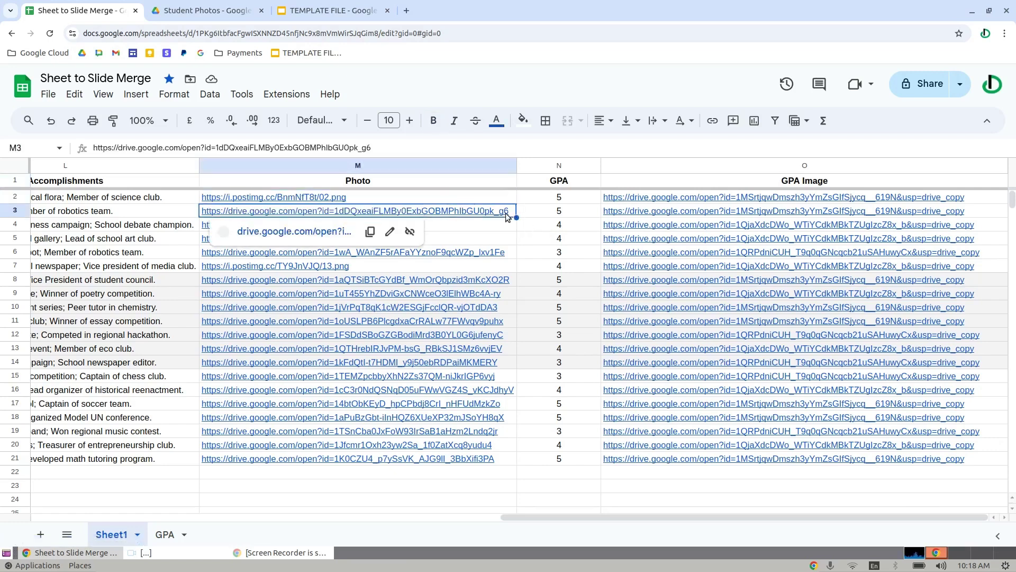
left_click(522, 237)
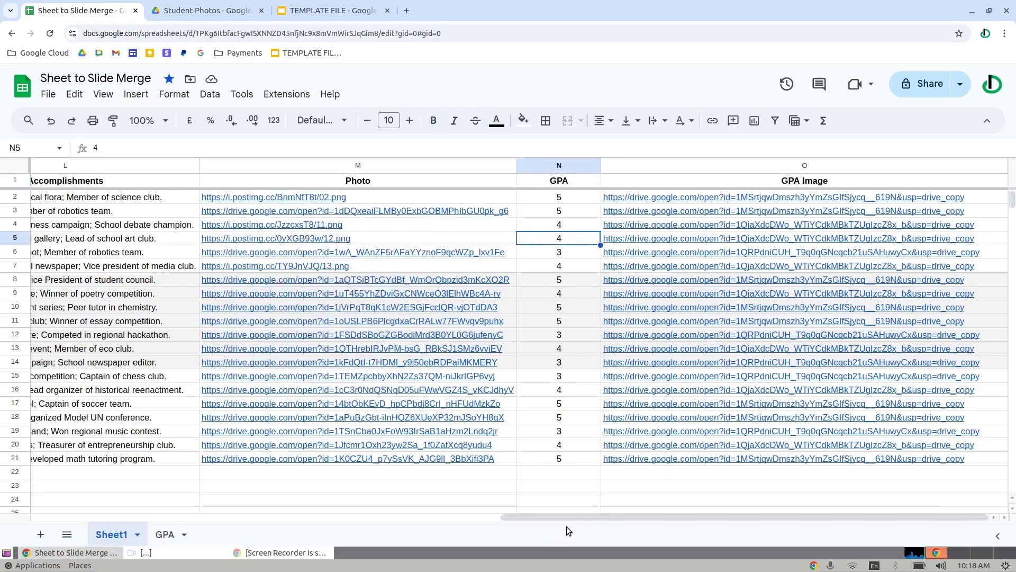
left_click_drag(587, 517, 116, 517)
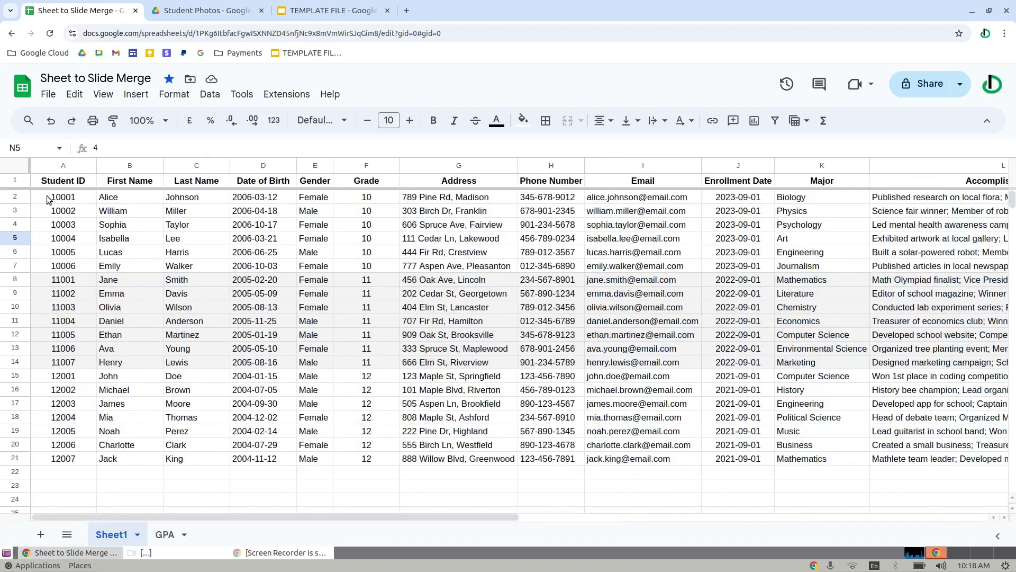
left_click(14, 197)
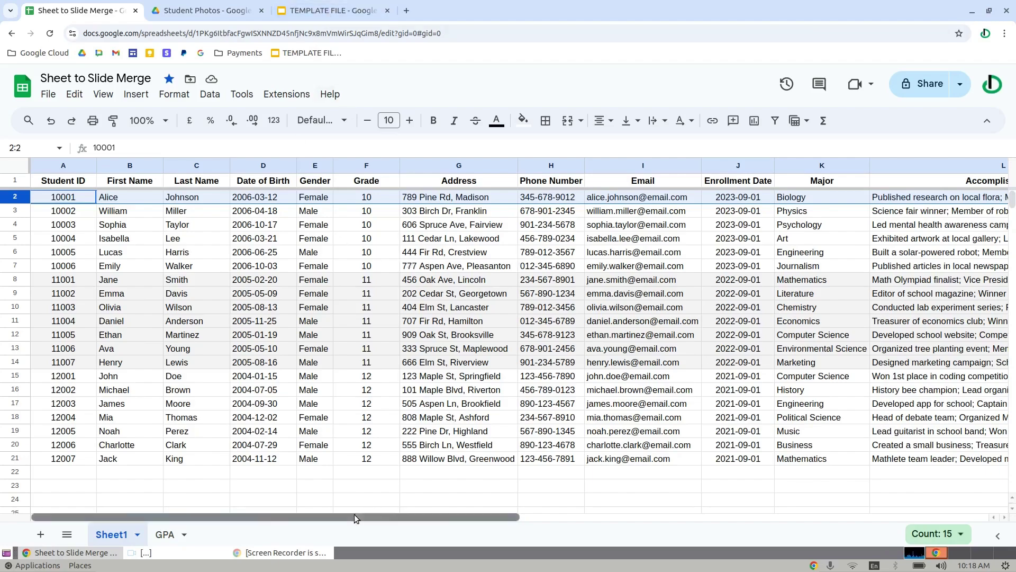
mouse_move(382, 516)
left_mouse_down()
mouse_move(609, 538)
mouse_move(381, 529)
left_mouse_up()
Step: Start Sheet to Slide Merge from Extensions, choosing Sheet1 as the source with header row 1
left_click(298, 95)
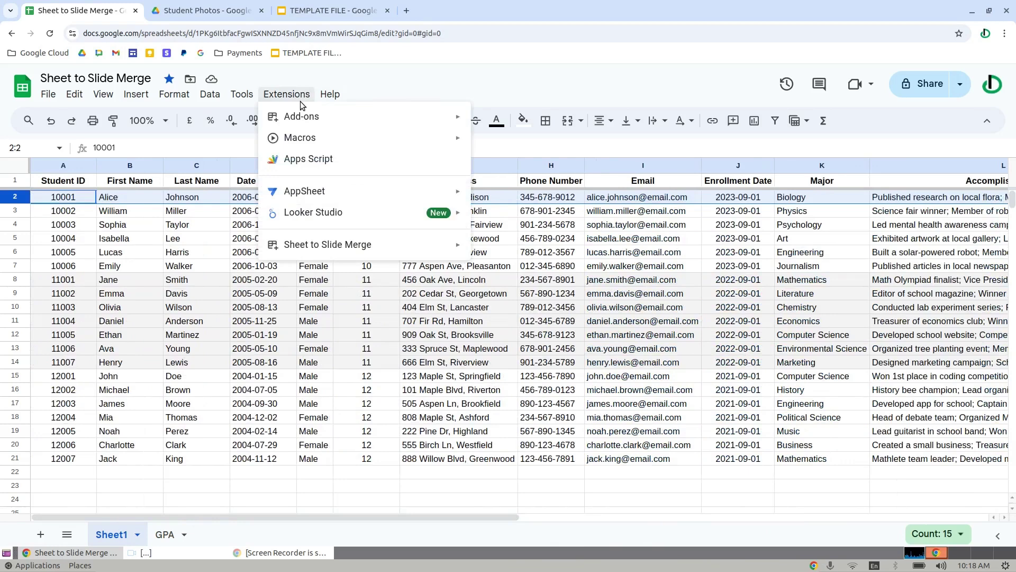
mouse_move(329, 244)
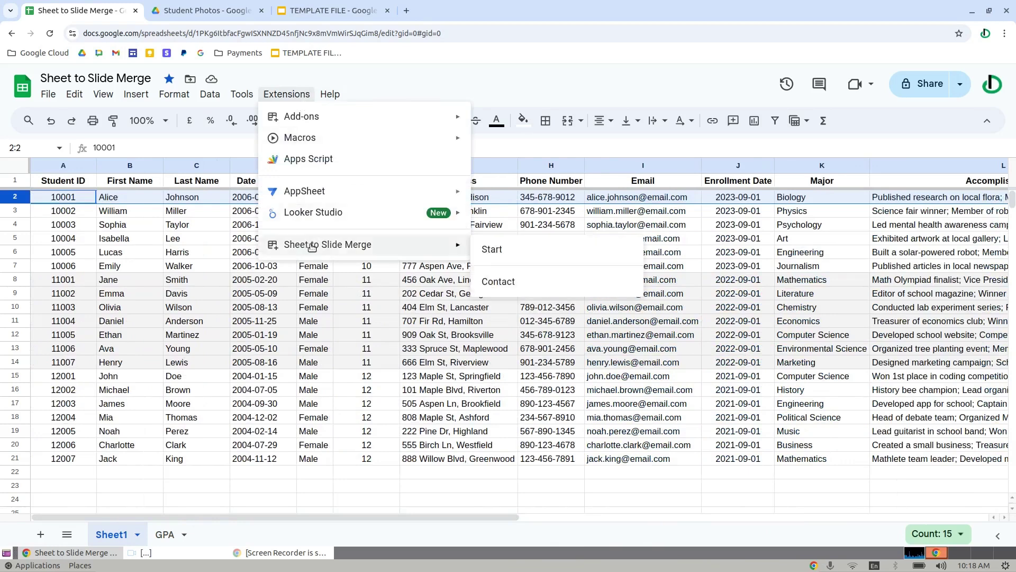
left_click(538, 251)
left_click(573, 313)
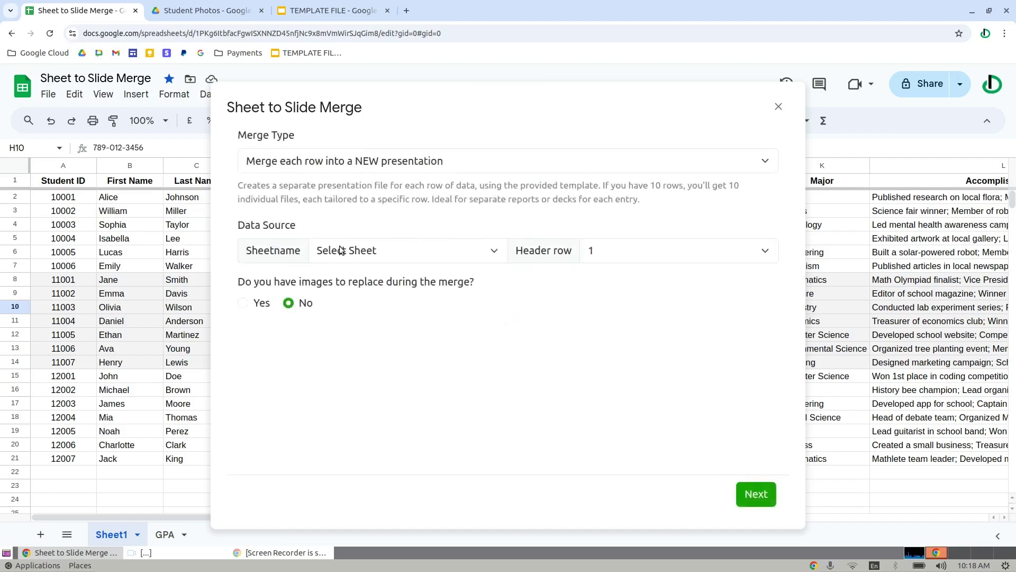
left_click(433, 259)
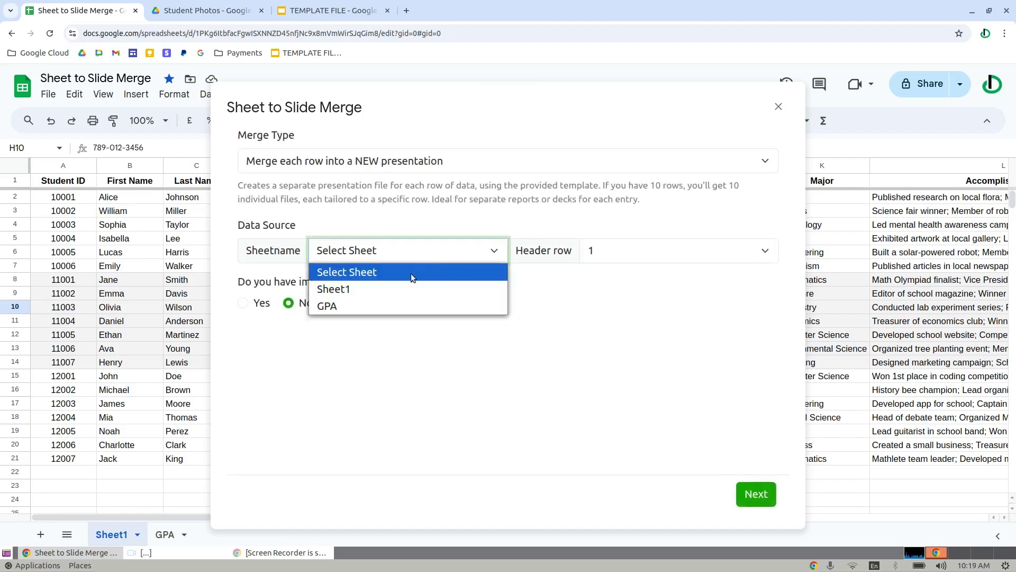
left_click(373, 289)
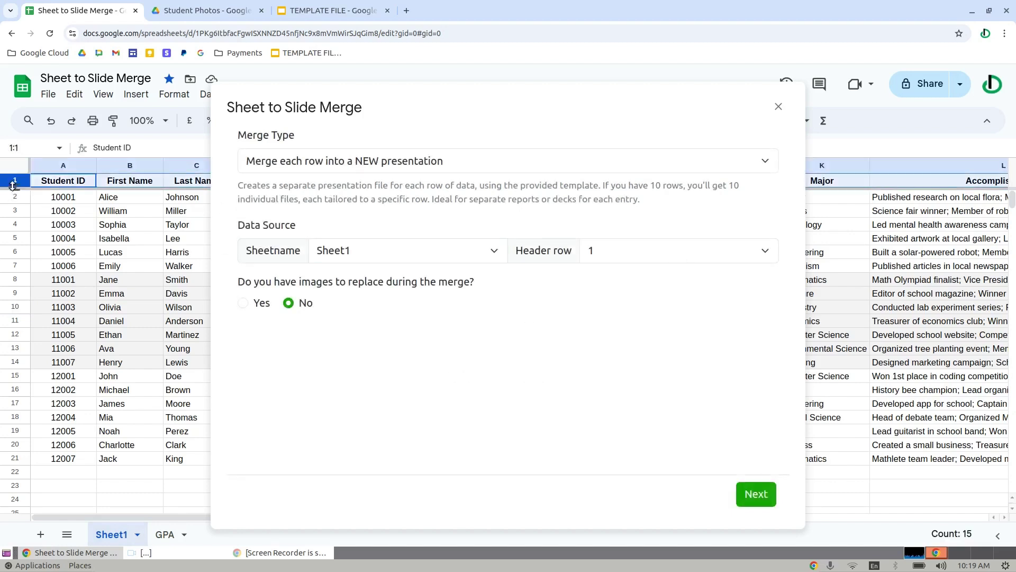
left_click(646, 250)
left_click(612, 255)
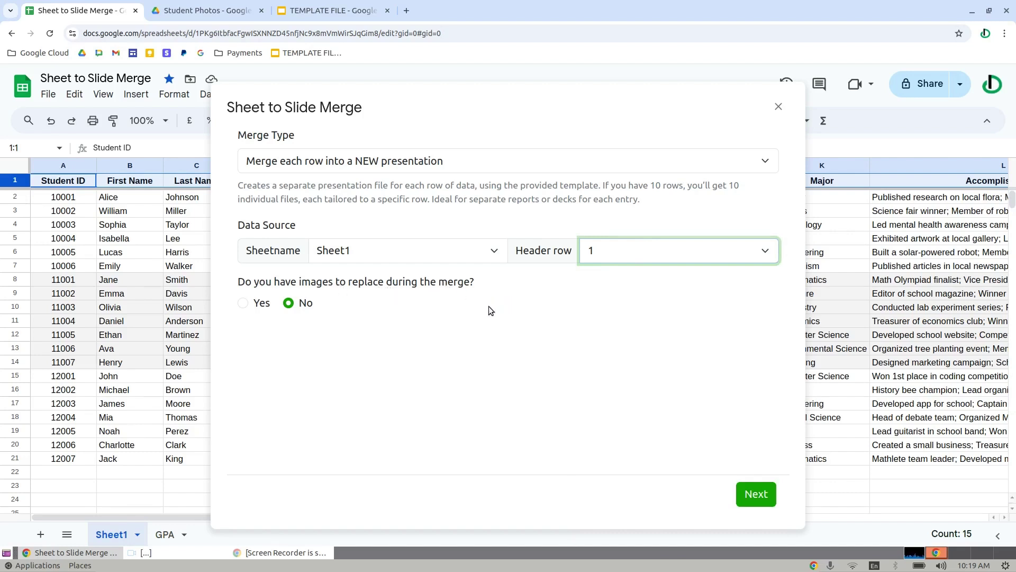
left_click_drag(161, 515, 344, 557)
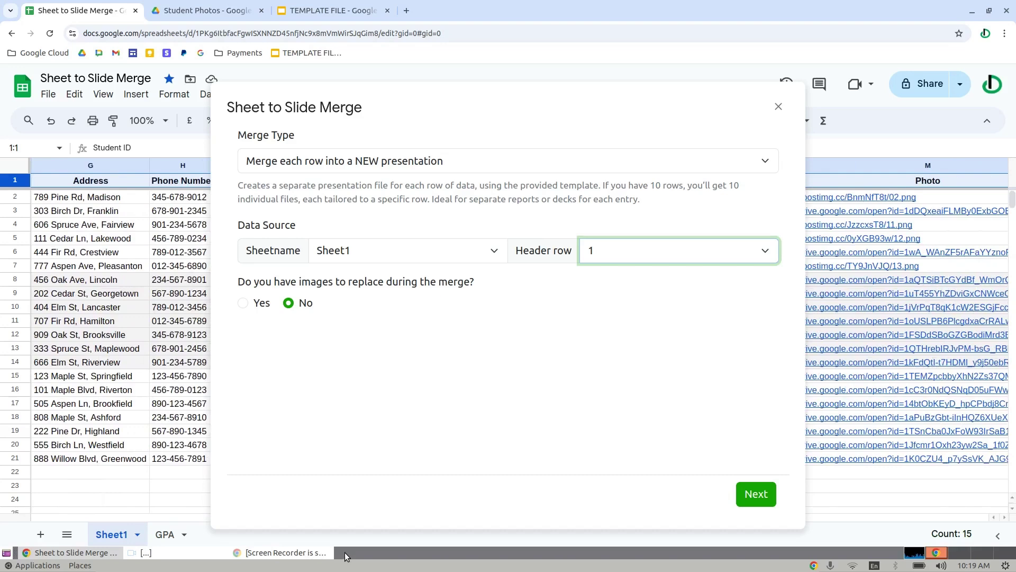
left_click(468, 377)
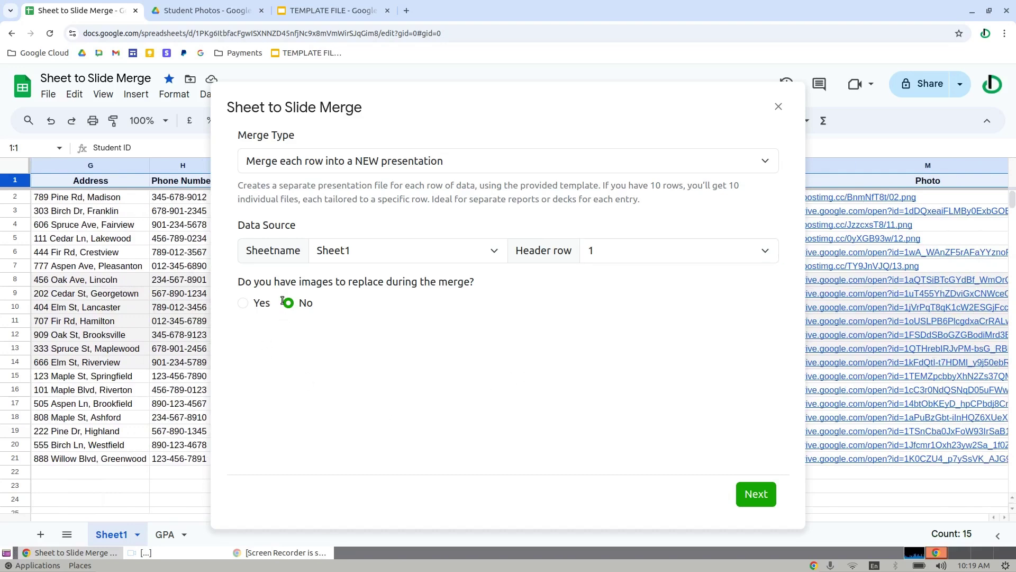
Step: Turn on image replacement and map the Photo column with First Name as its title
left_click(243, 305)
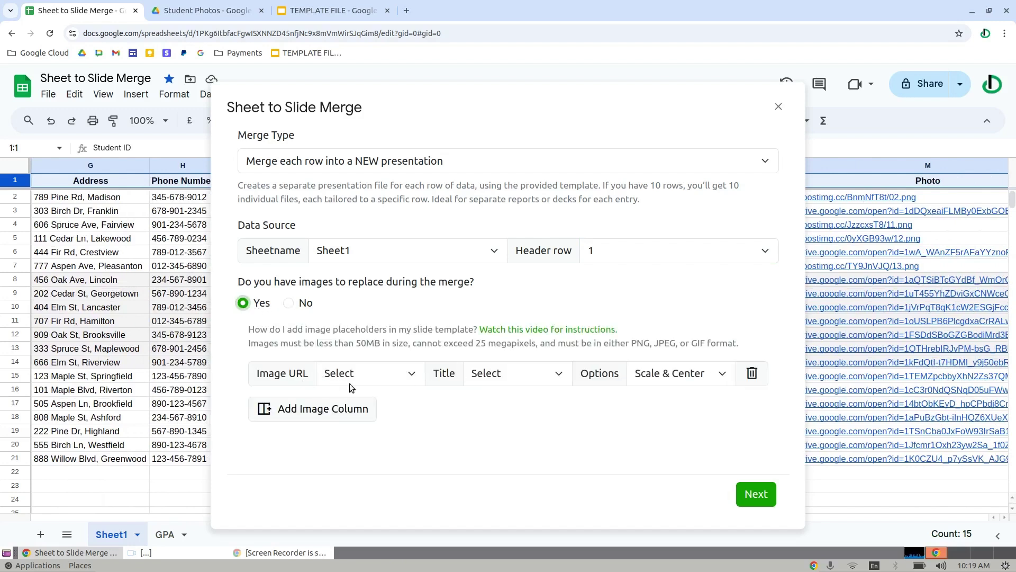
left_click(351, 381)
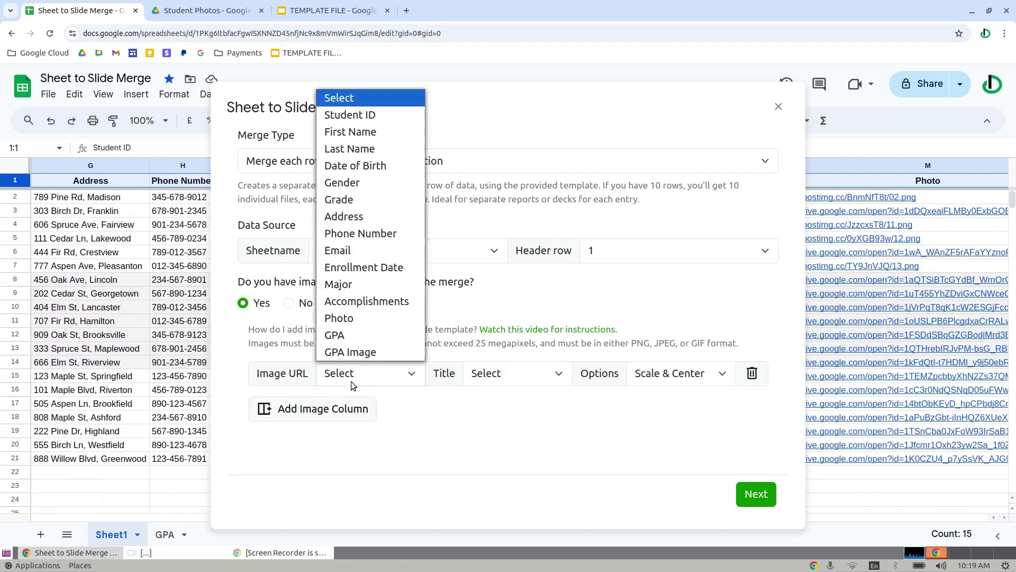
left_click(367, 318)
left_click(532, 374)
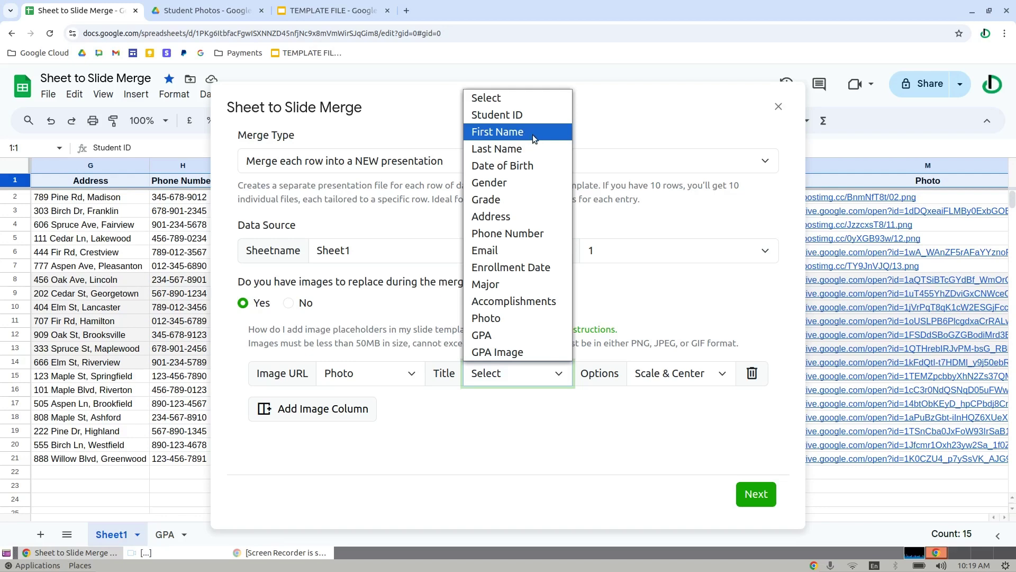
left_click(498, 136)
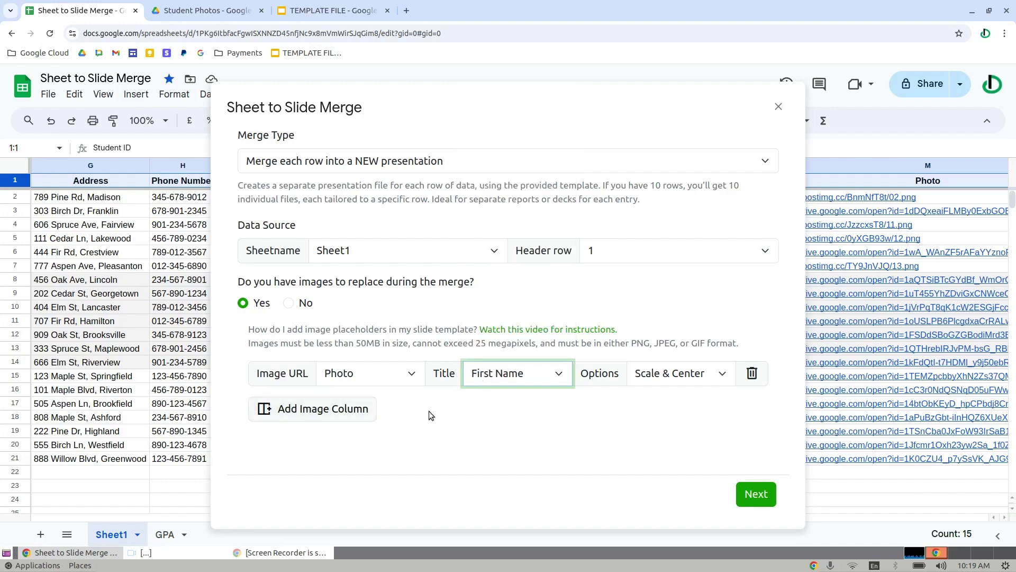
Step: Add a second image mapping: the GPA Image column titled GPA
left_click(312, 409)
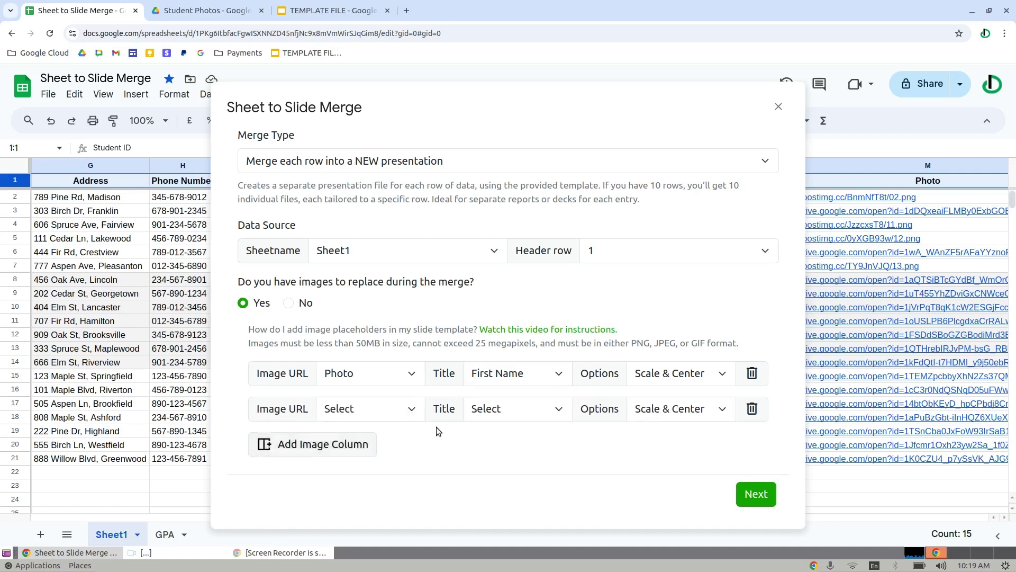
left_click(399, 408)
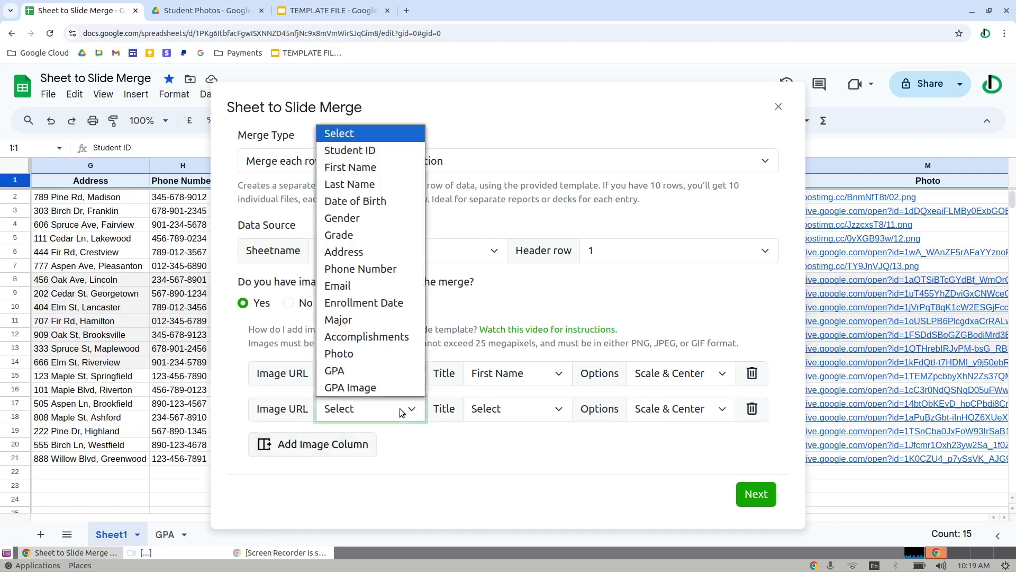
left_click(371, 390)
left_click(501, 417)
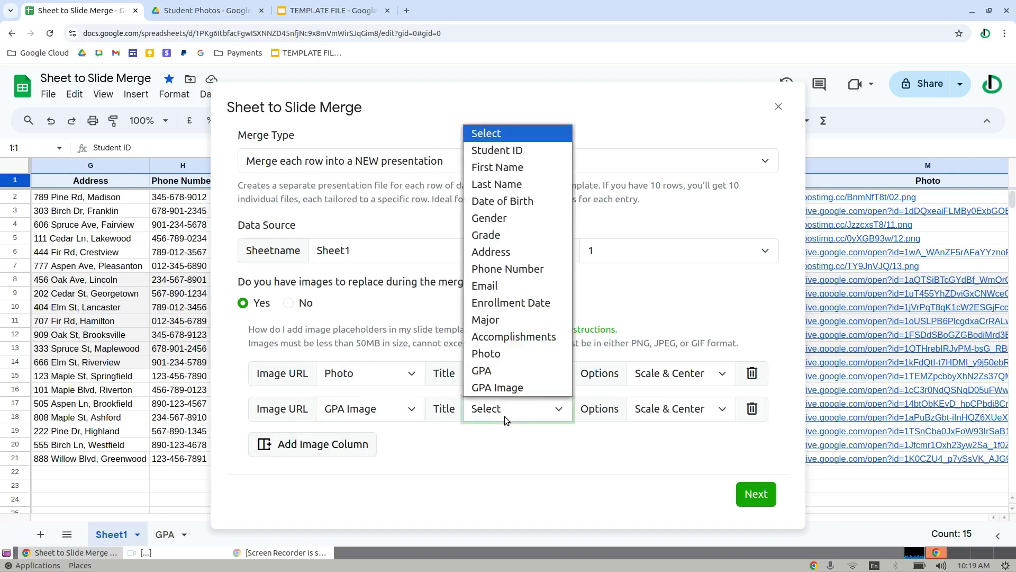
left_click(497, 371)
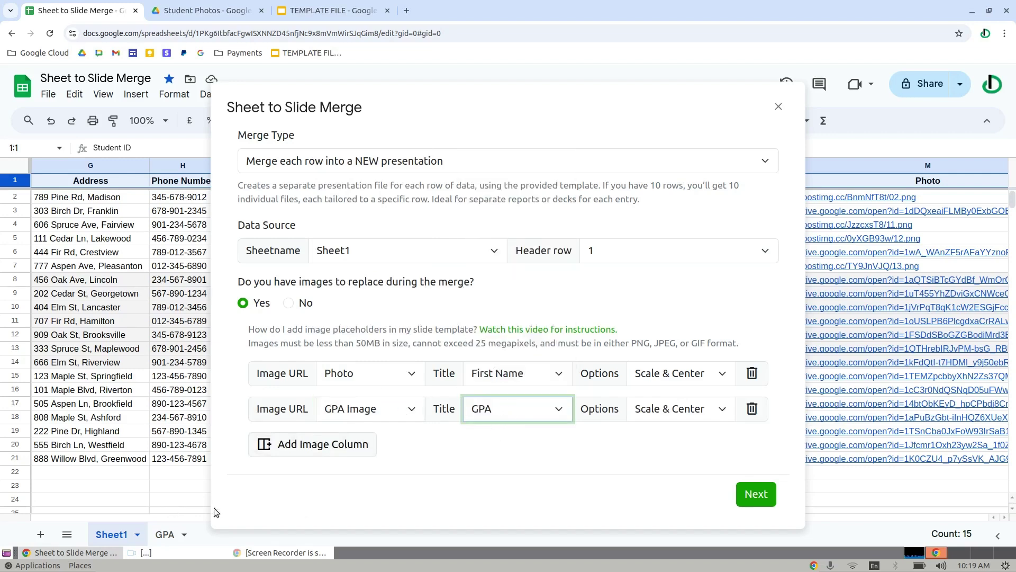
right_click(57, 5)
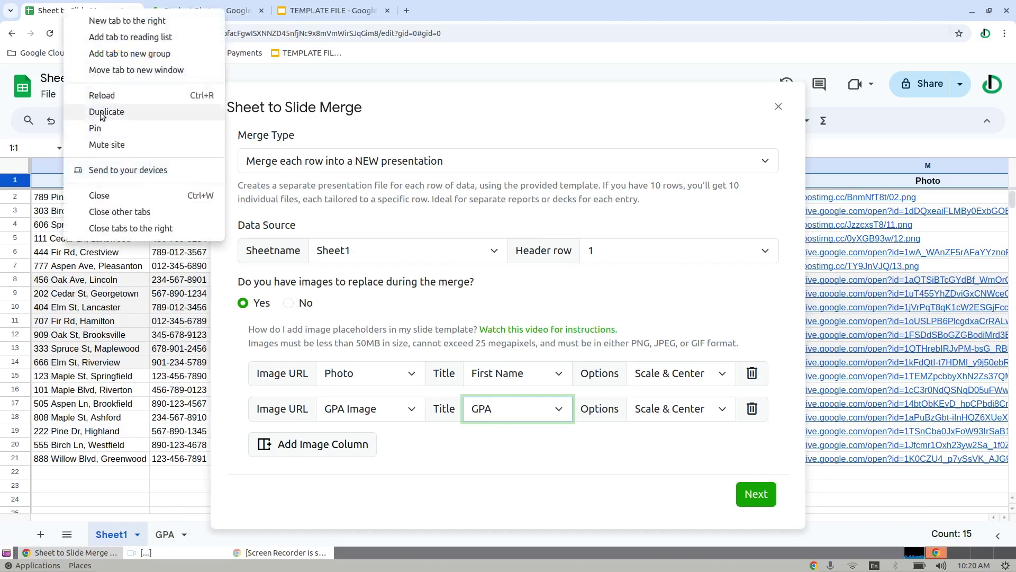
Step: In a duplicated tab, preview the GPA sheet's star-rating image links for GPA 4, 3 and 2, then return to Sheet1
left_click(100, 111)
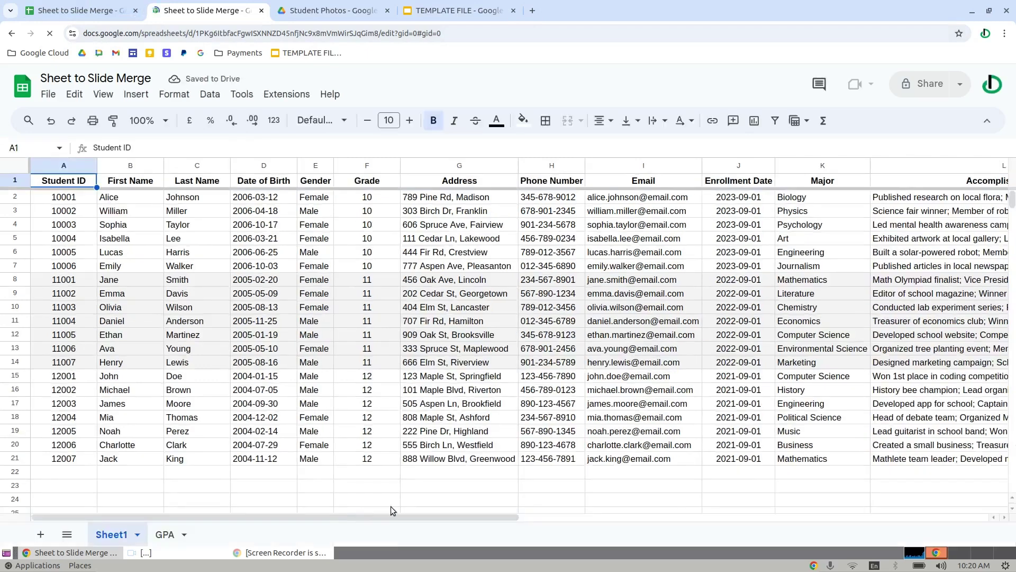
left_click(165, 534)
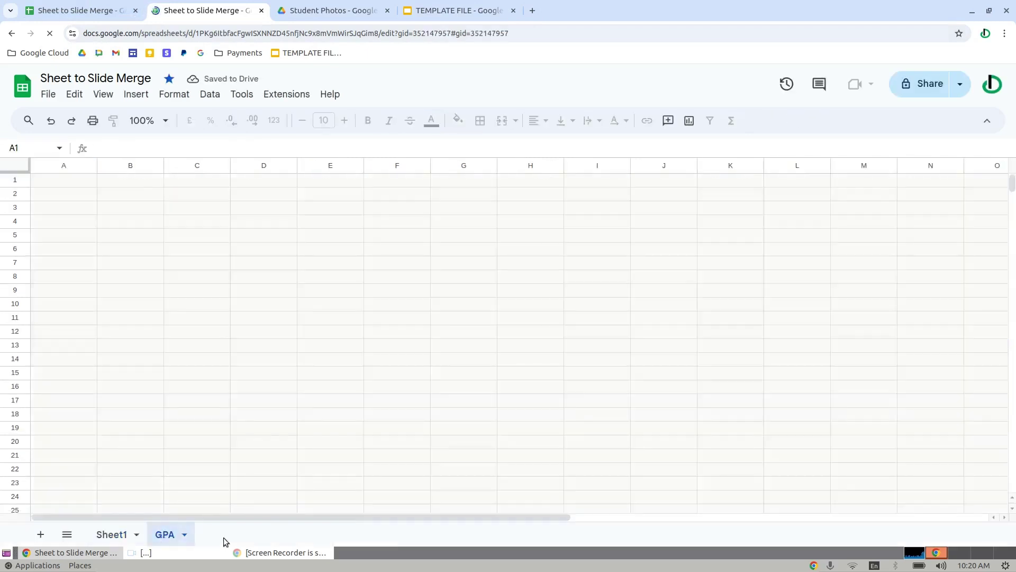
left_click(236, 197)
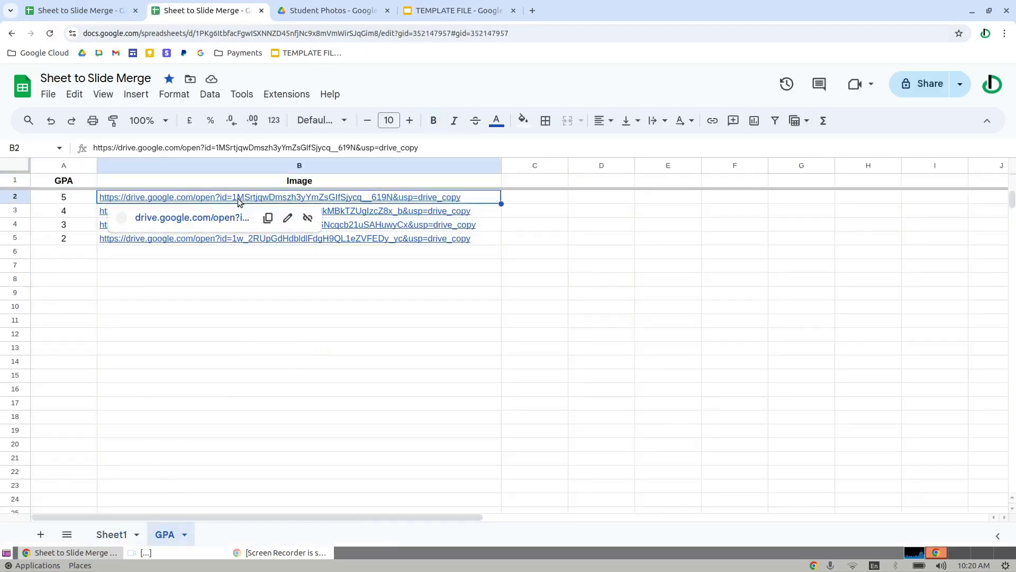
left_click(453, 212)
left_click(80, 224)
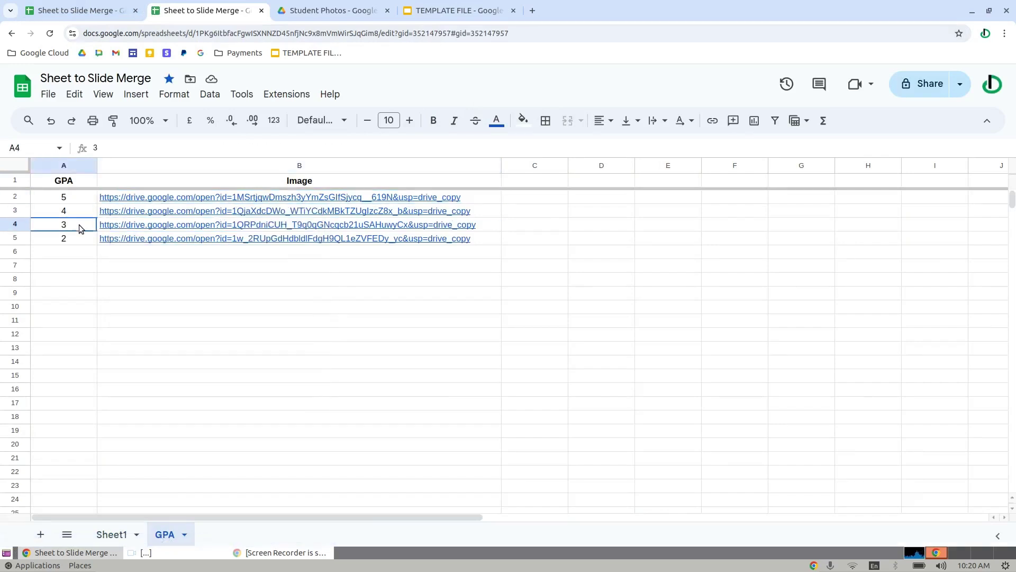
left_click(152, 227)
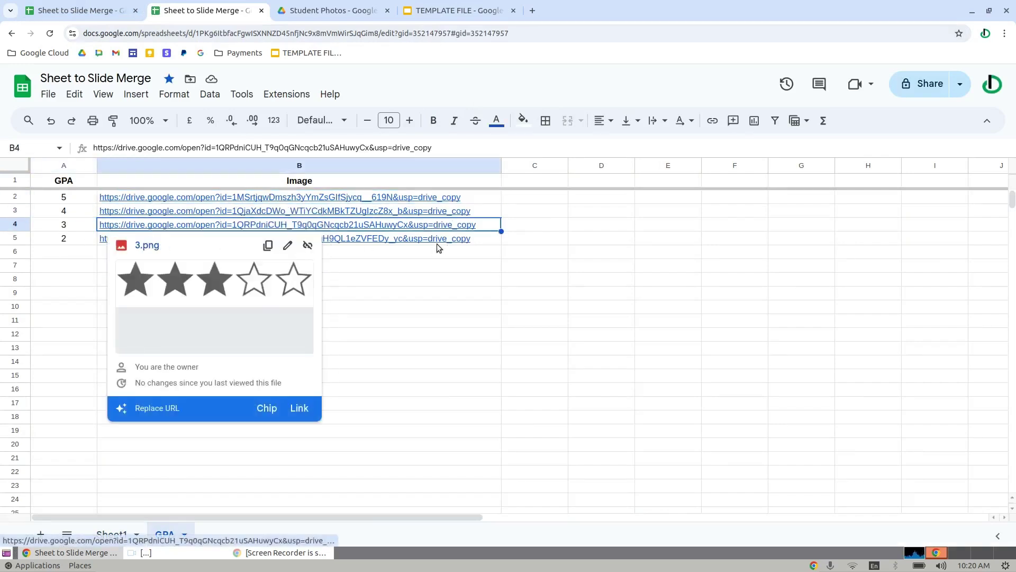
key("Down")
left_click(517, 293)
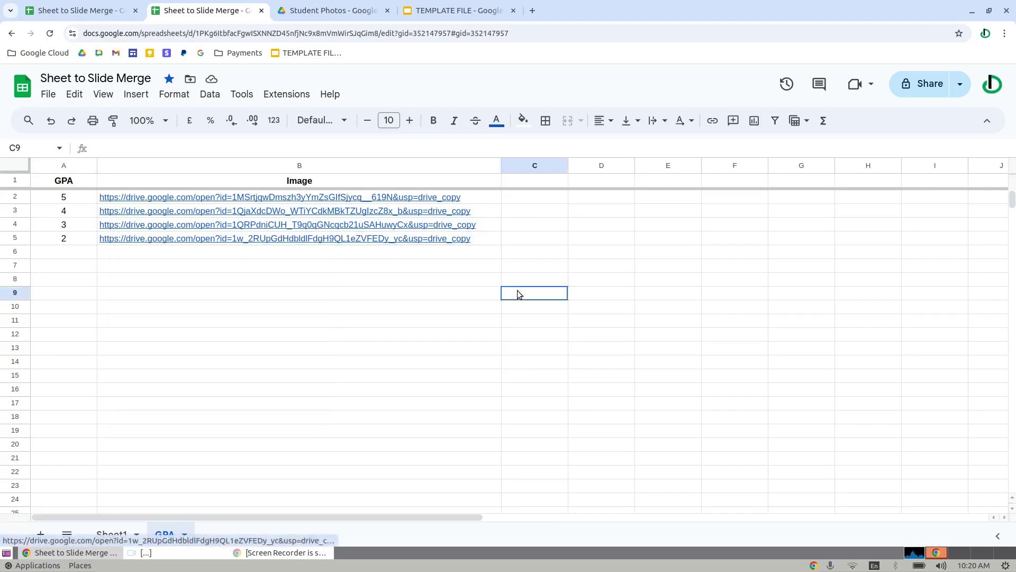
left_click(103, 532)
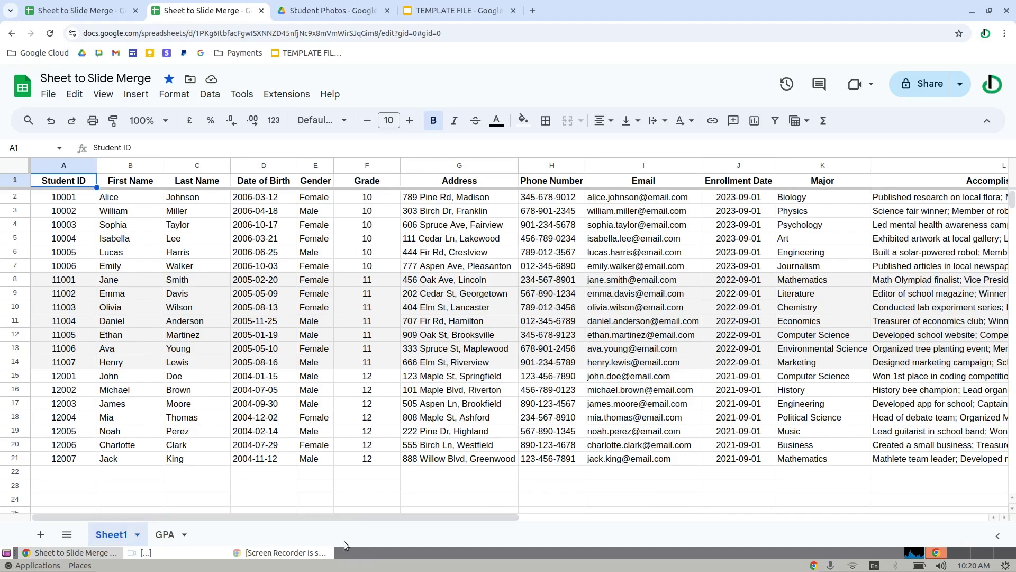
Step: Inspect the GPA Image VLOOKUP formulas in column O against the GPA values in N2:N3
left_click_drag(358, 516, 835, 540)
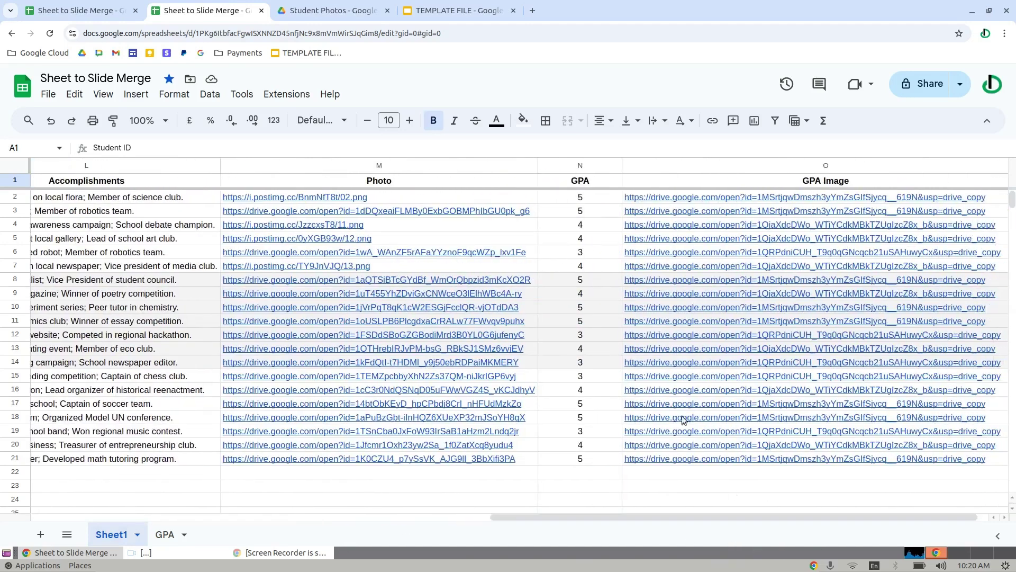
left_click(690, 195)
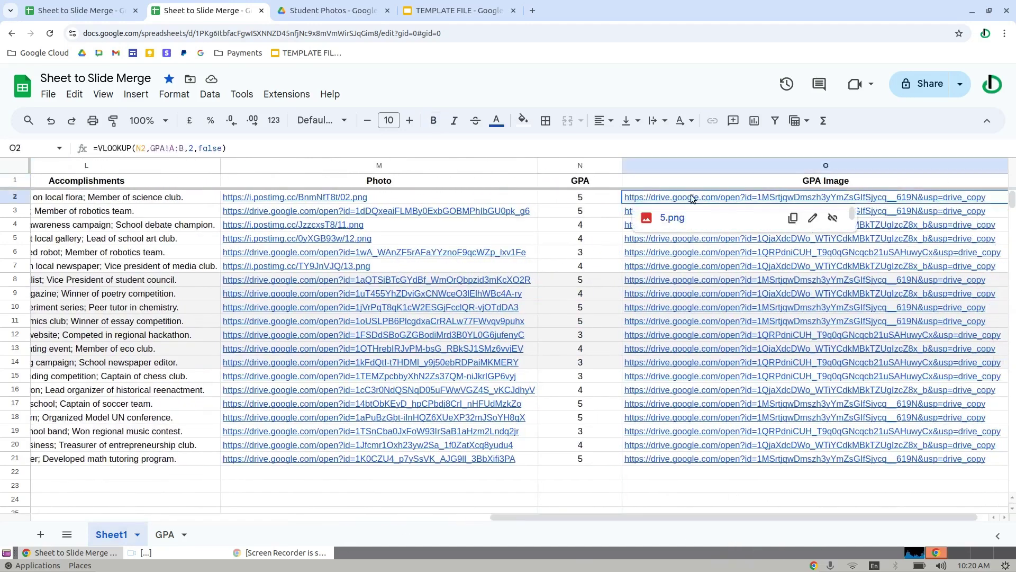
left_click(904, 213)
left_click_drag(580, 197, 583, 212)
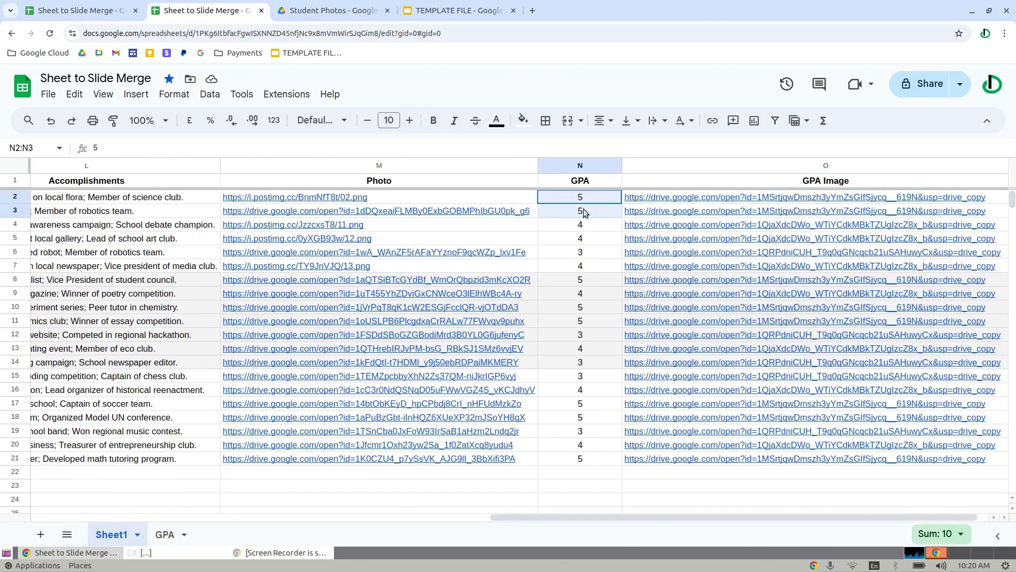
left_click(657, 216)
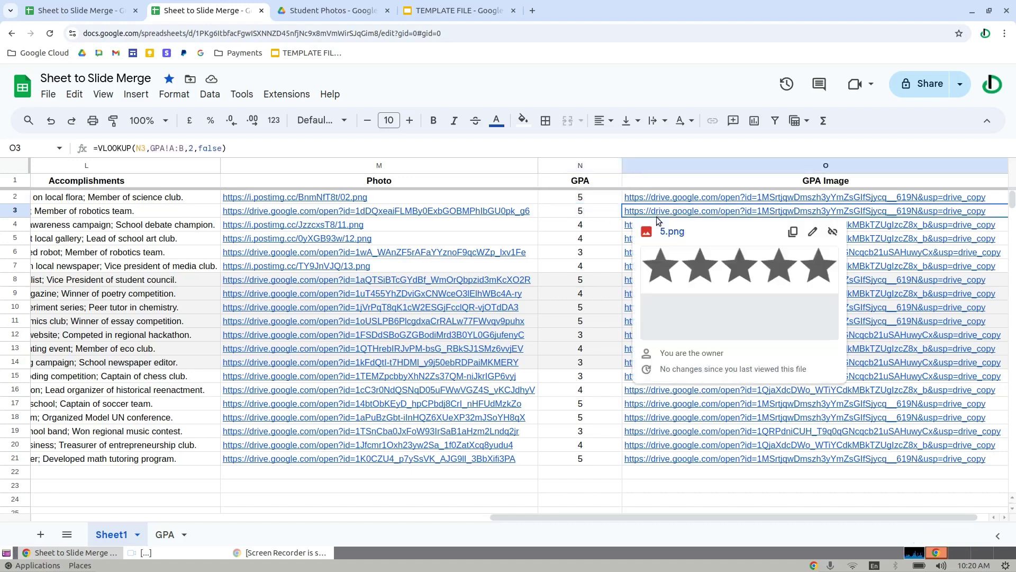
left_click(665, 472)
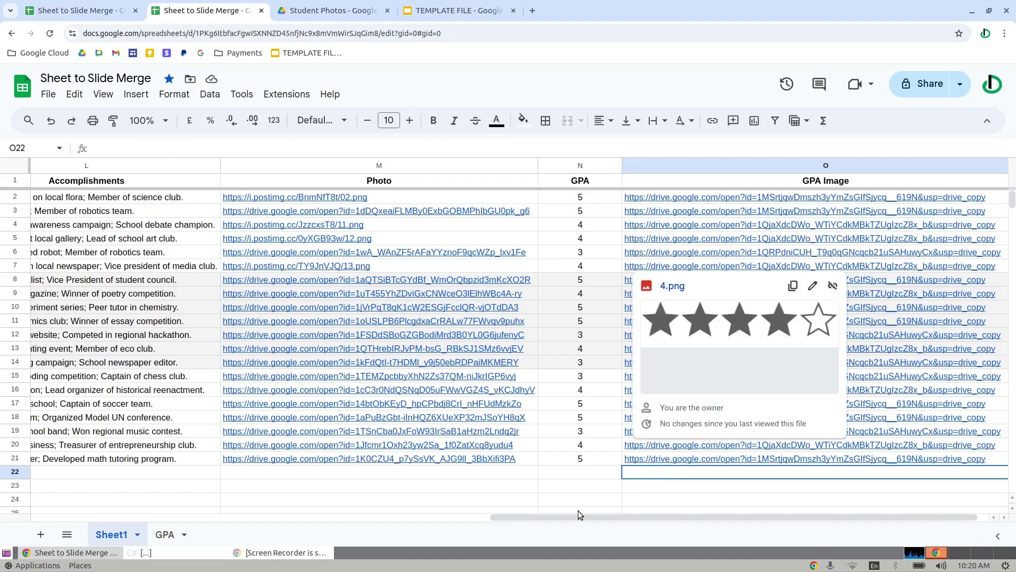
left_click_drag(578, 514, 443, 518)
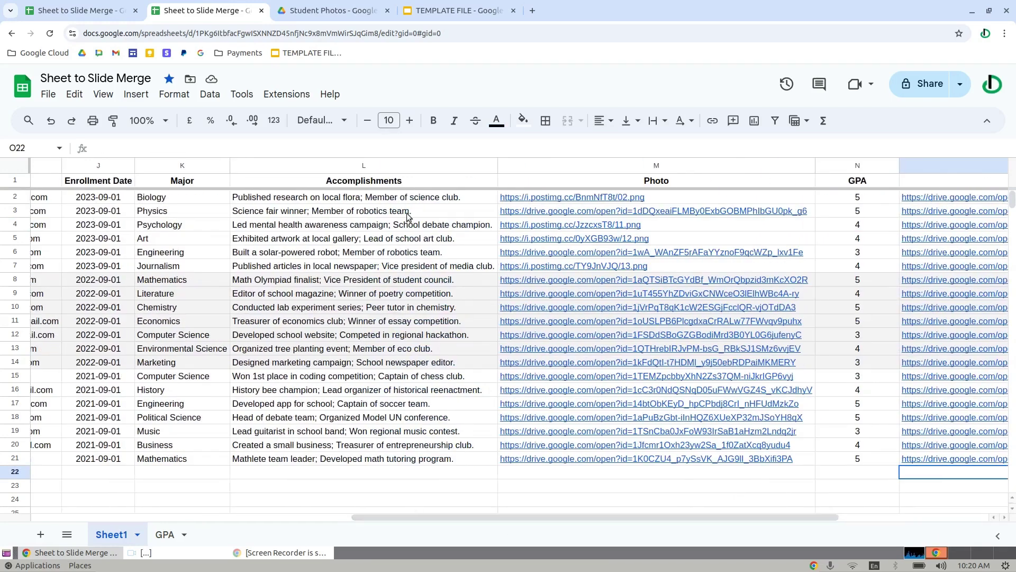
Step: Preview the photo links in M2 and M8, then switch to the Student Photos Drive folder
left_click(617, 201)
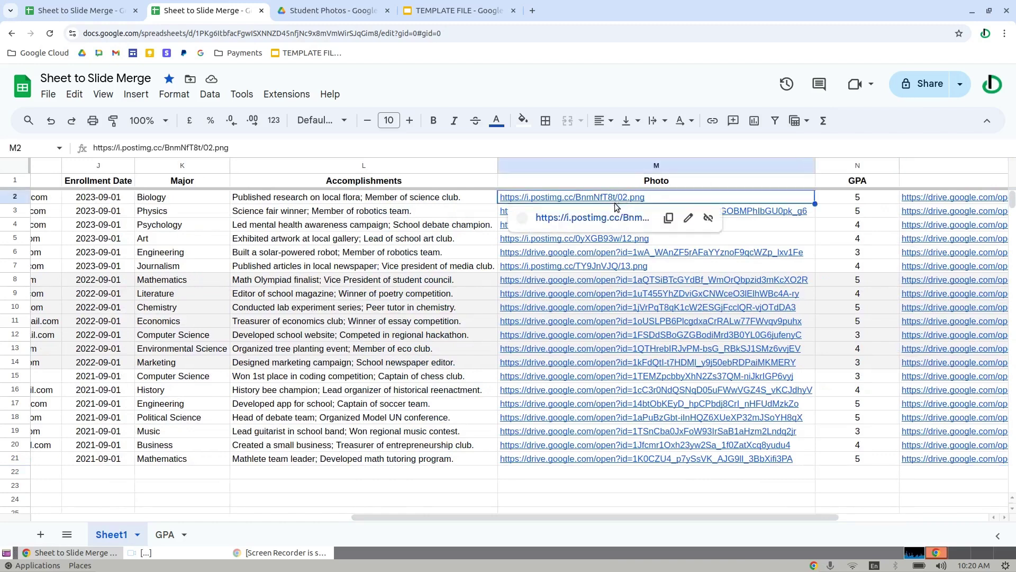
left_click(624, 283)
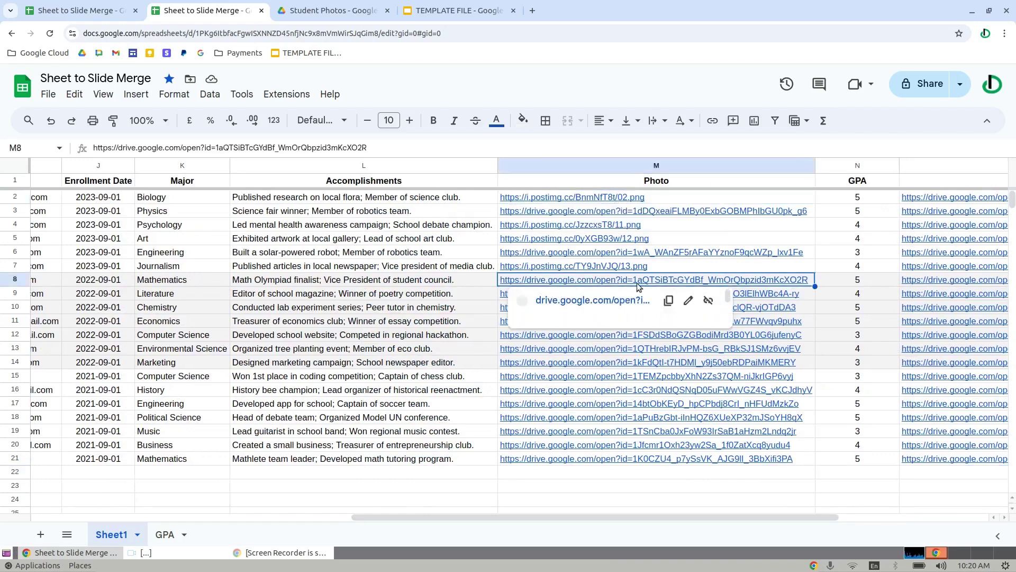
left_click(466, 280)
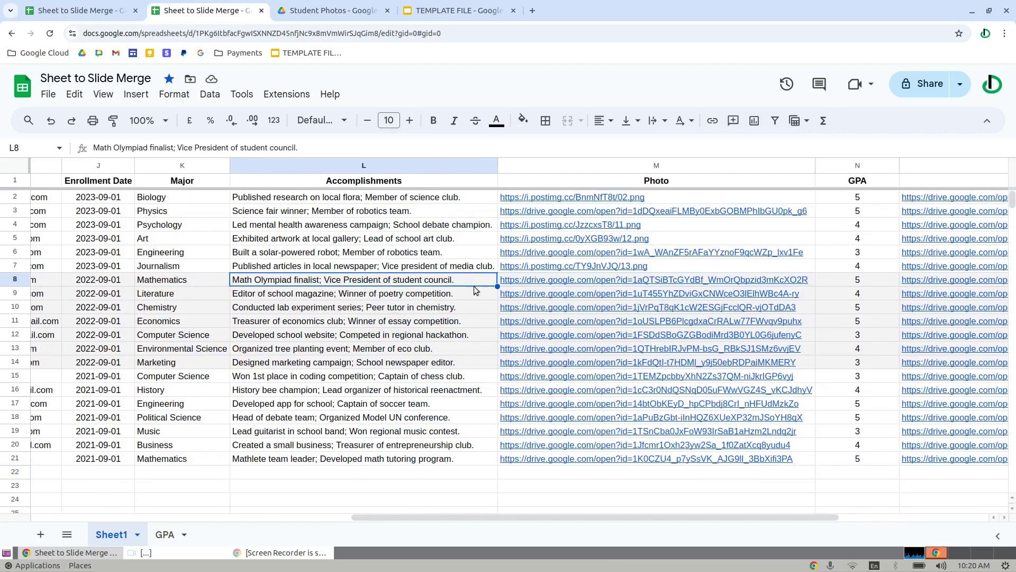
left_click(136, 4)
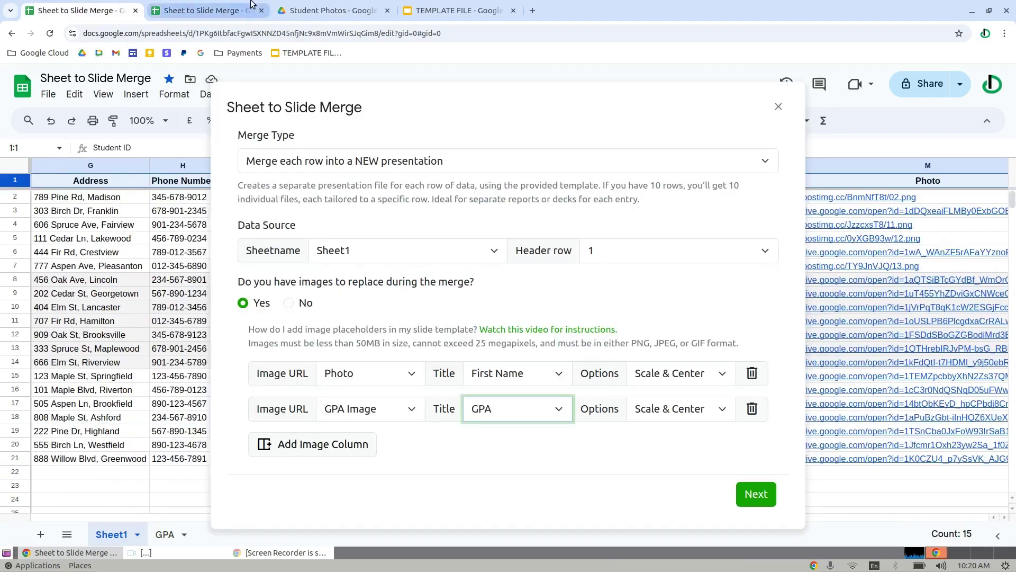
left_click(316, 6)
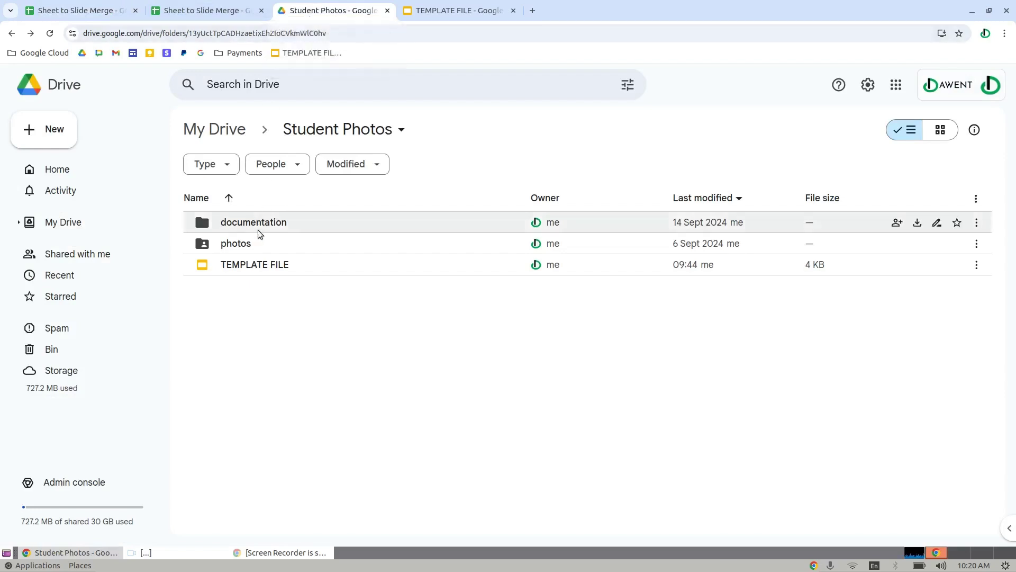
right_click(236, 245)
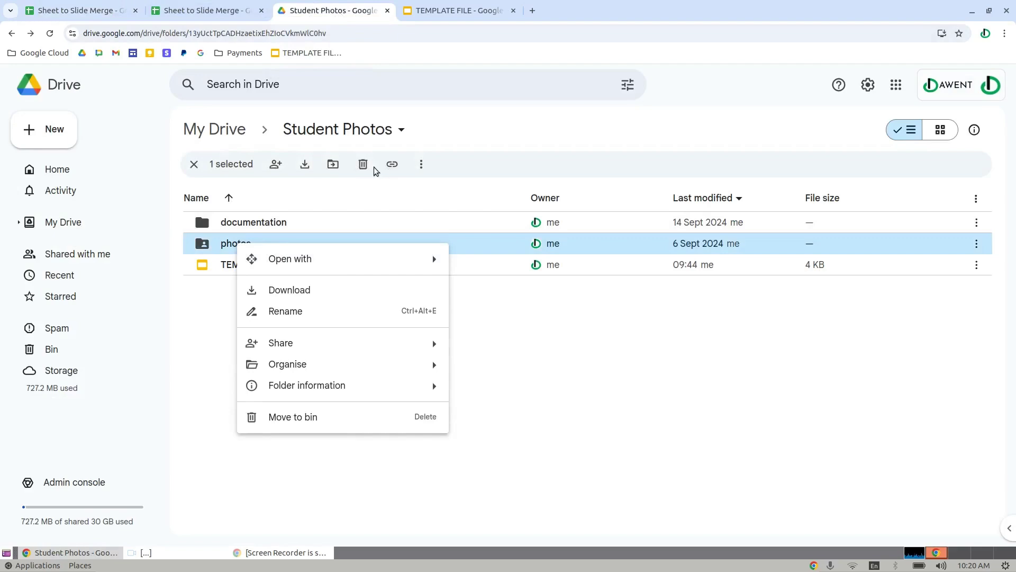
left_click(284, 180)
left_click(371, 243)
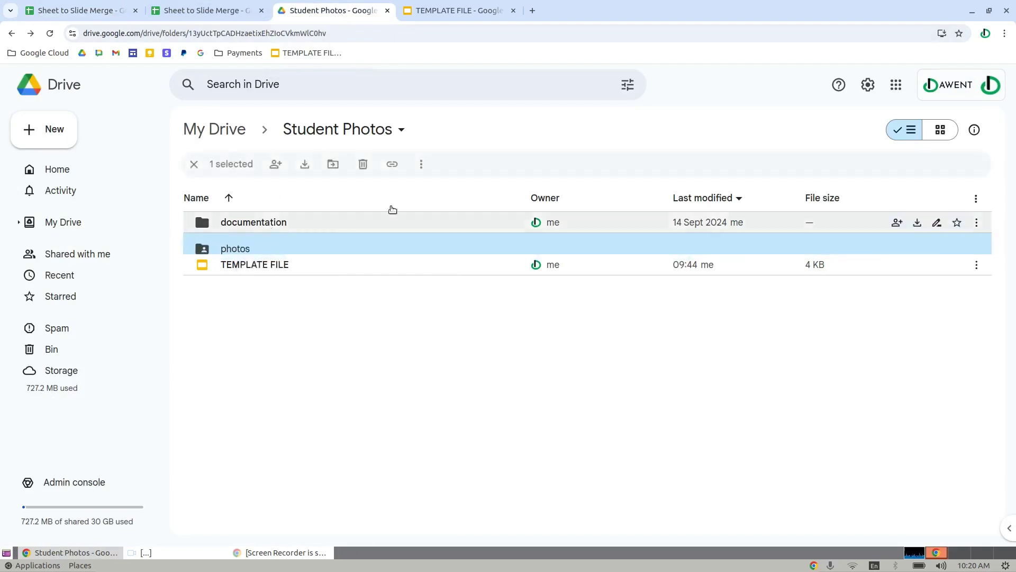
left_click(287, 173)
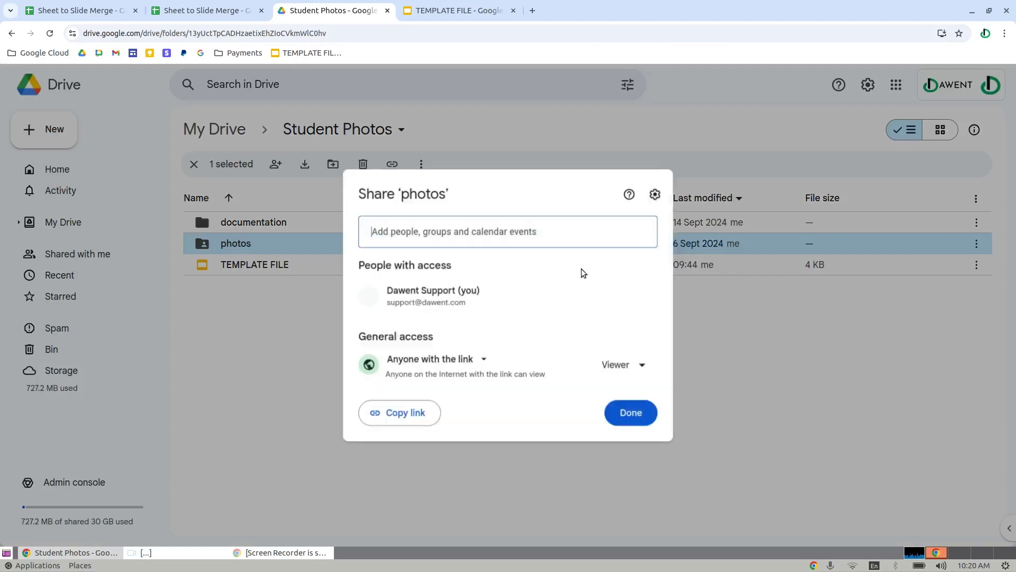
left_click(450, 361)
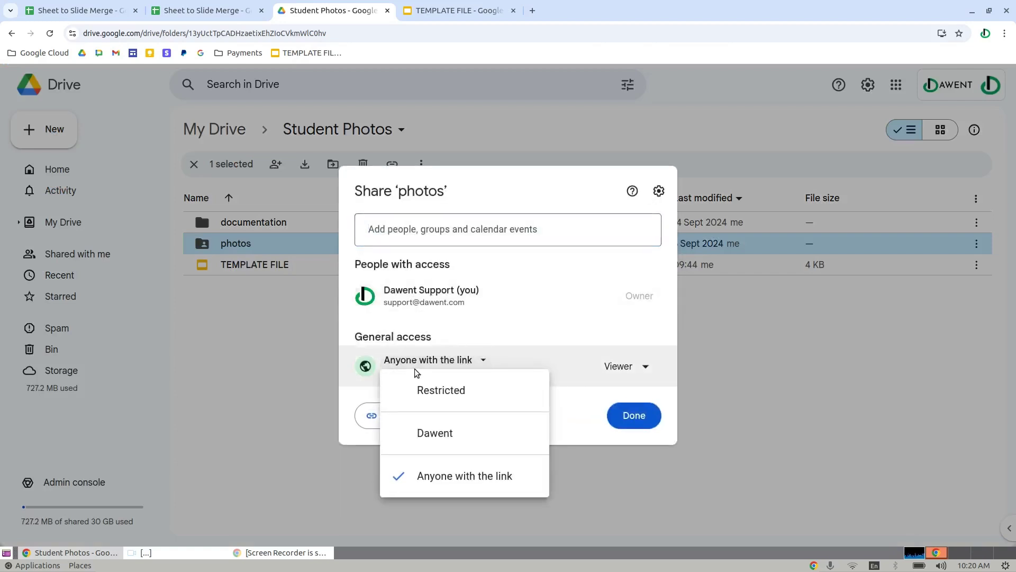
left_click(459, 363)
left_click(645, 375)
left_click(639, 407)
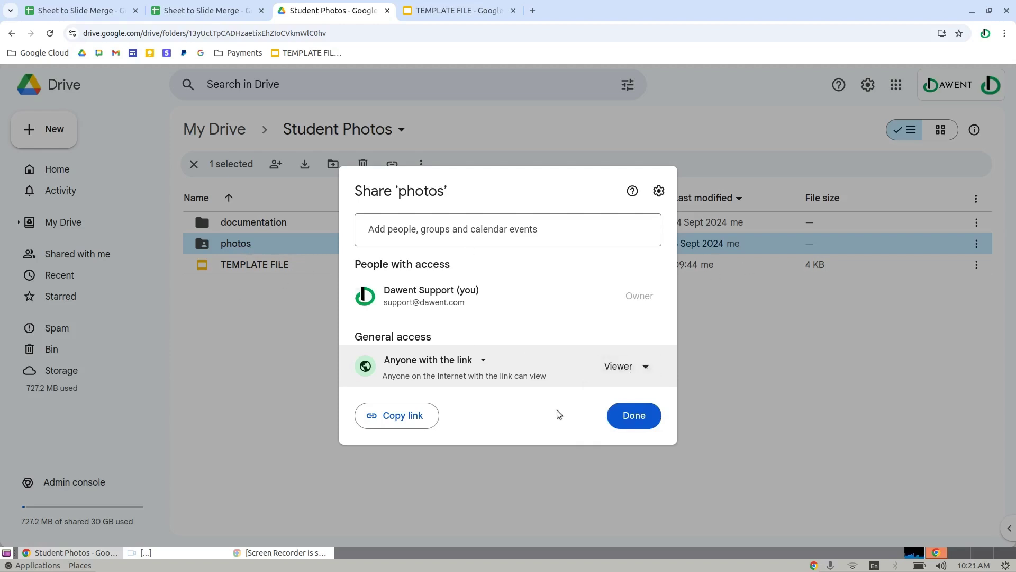
left_click(629, 419)
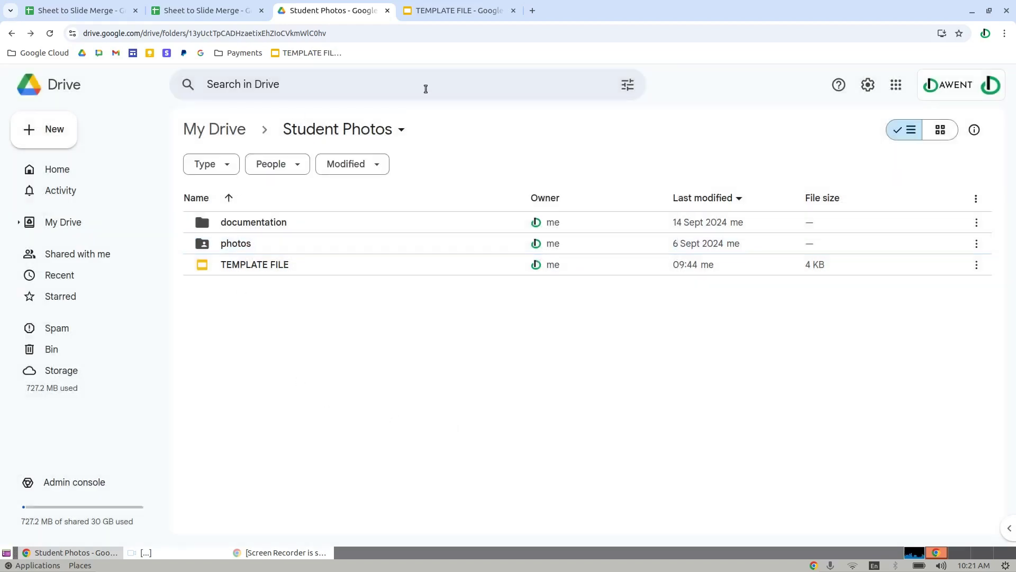
left_click(272, 244)
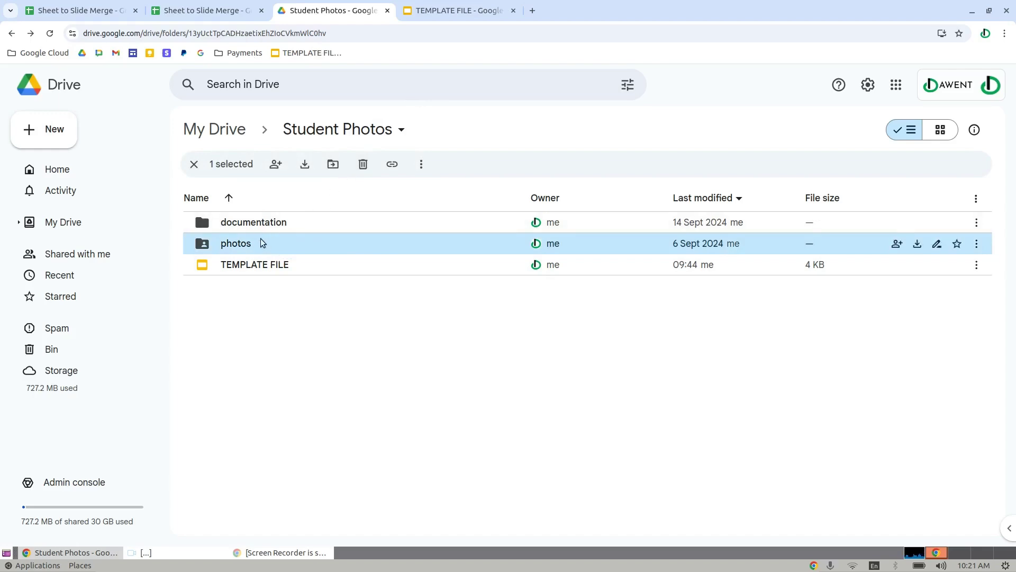
Step: Open photos > students and confirm 01.png through 03.png are shared by link, then return to Sheets
double_click(230, 245)
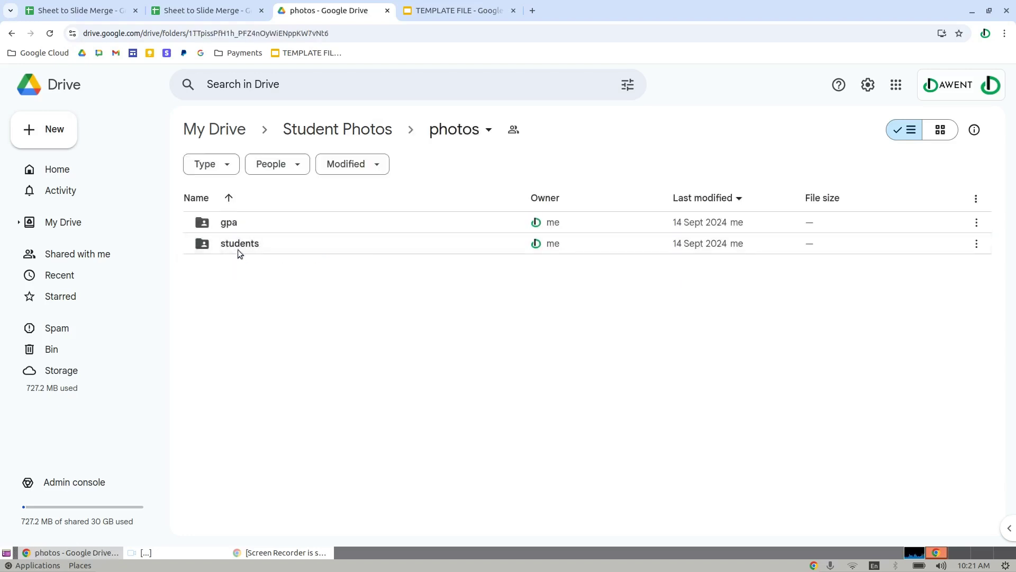
left_click(238, 246)
double_click(240, 245)
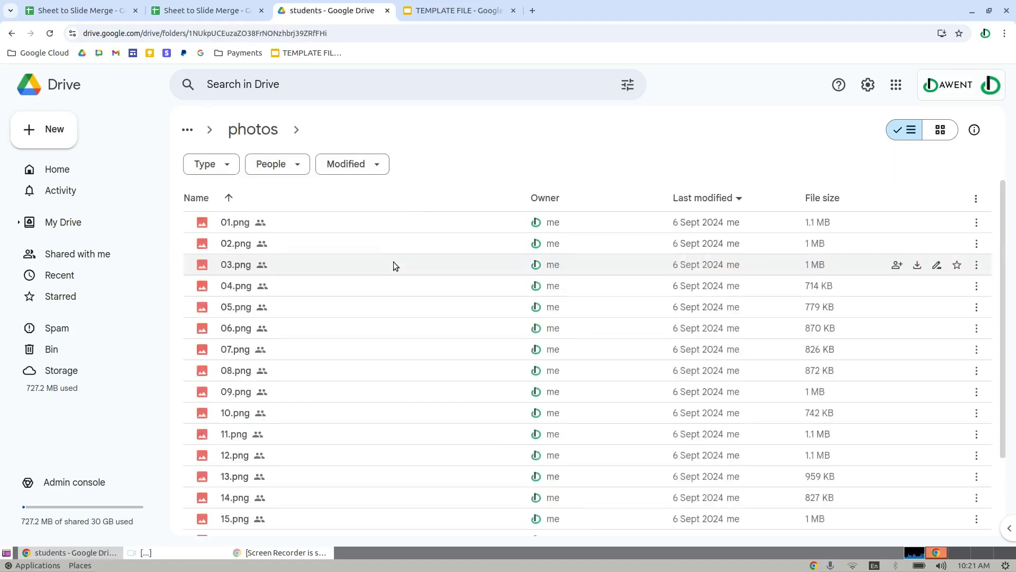
left_click(266, 230)
left_click(285, 265, "shift")
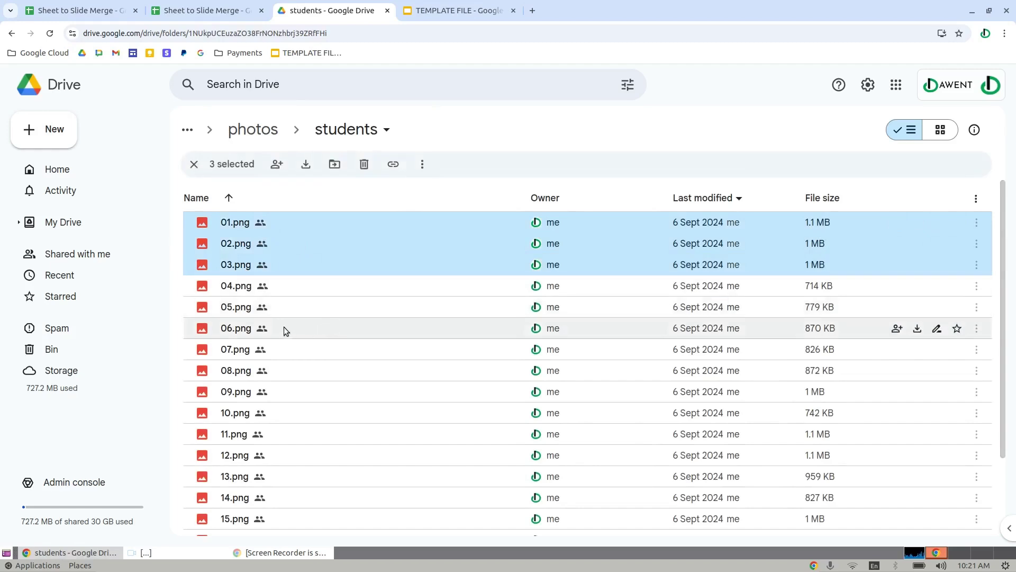
left_click(277, 164)
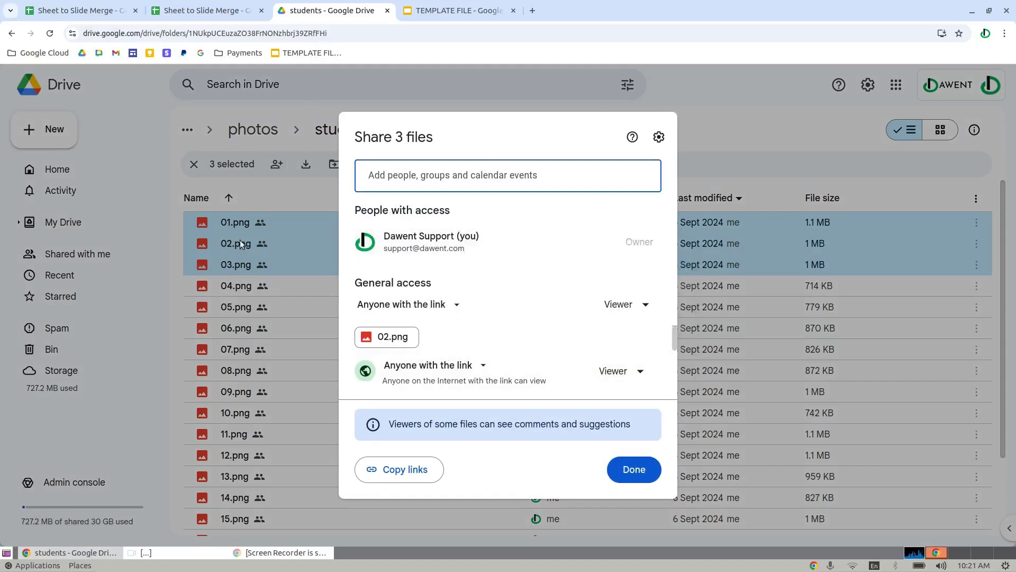
left_click(836, 154)
left_click(78, 4)
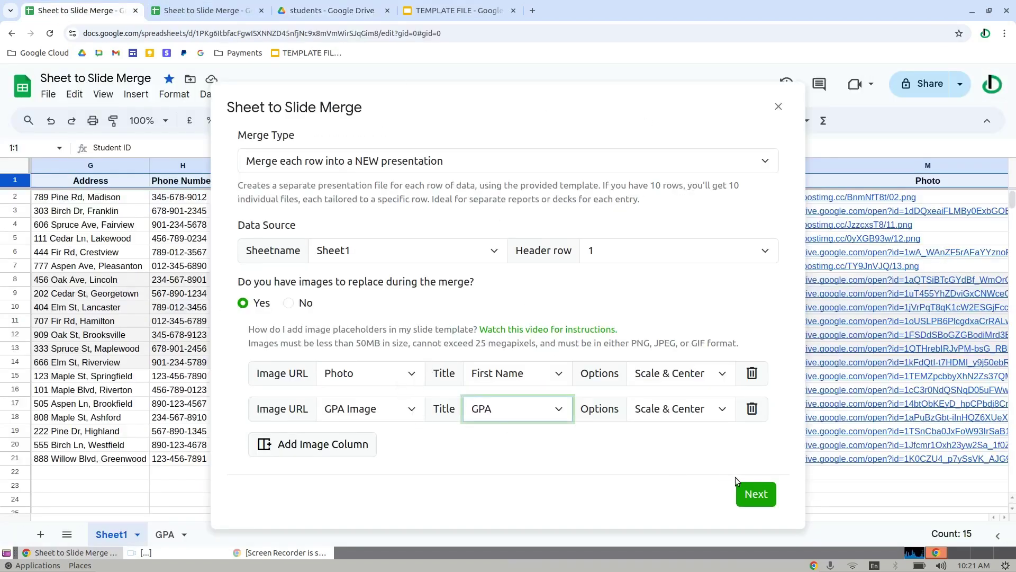
Step: Advance the merge dialog to template selection and bring up the TEMPLATE FILE slide
left_click(756, 498)
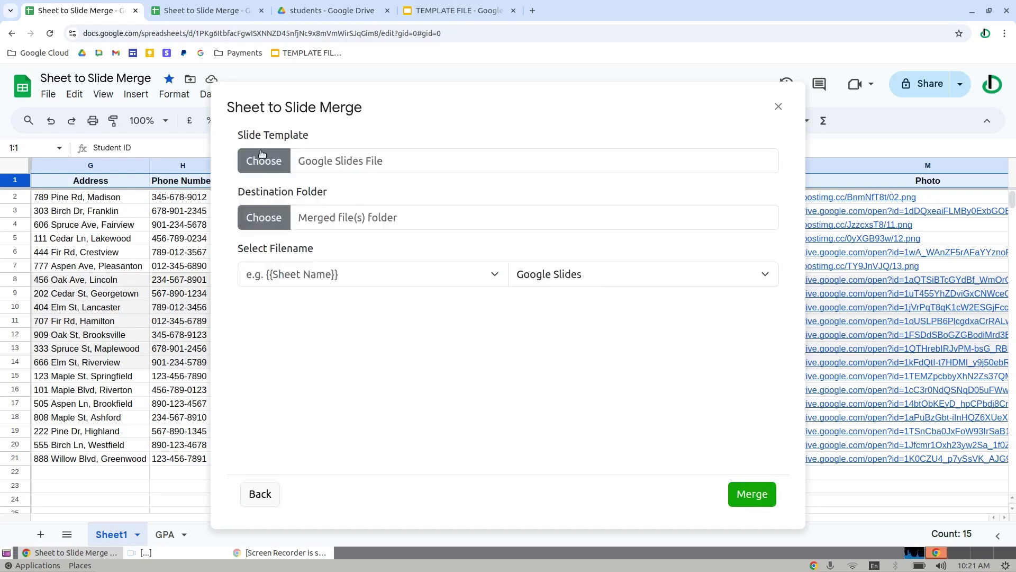
left_click(450, 11)
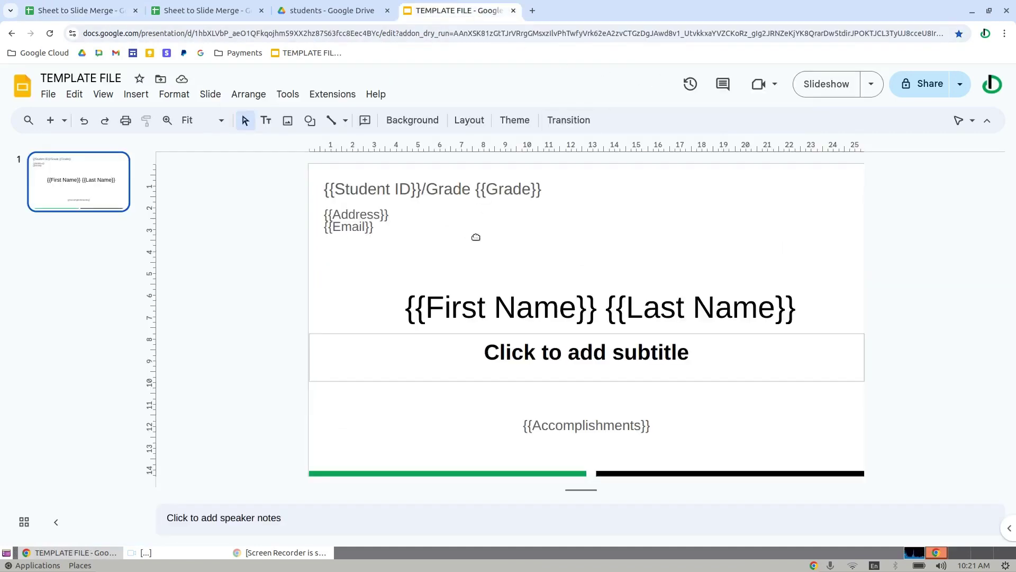
left_click(373, 181)
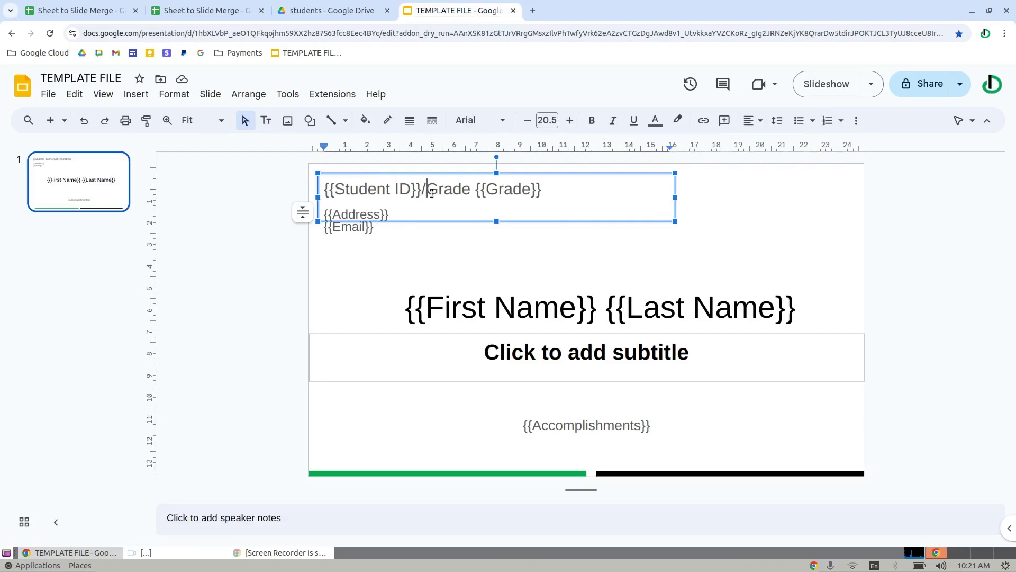
left_click(79, 5)
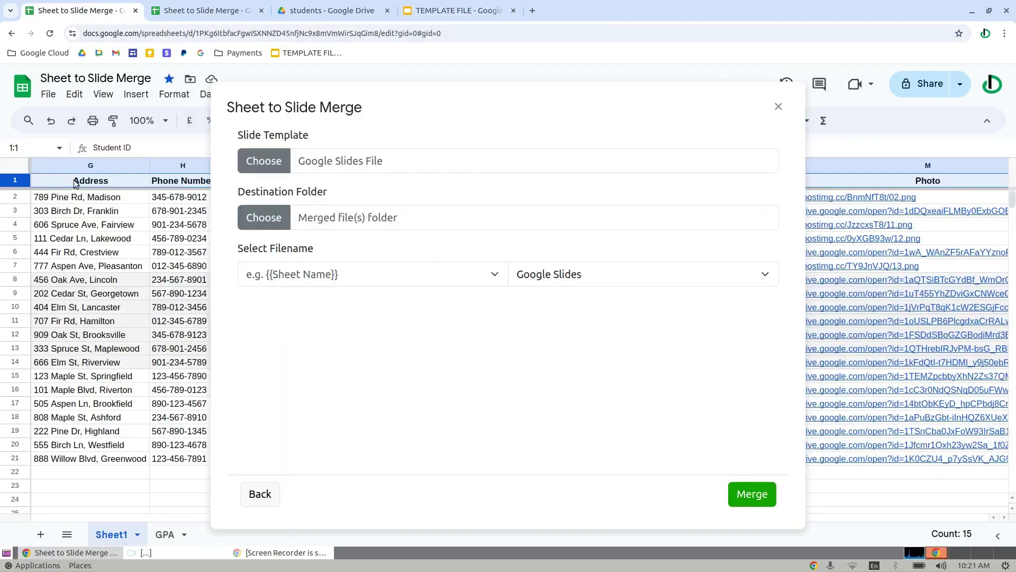
key("ctrl+Tab")
left_click(281, 183)
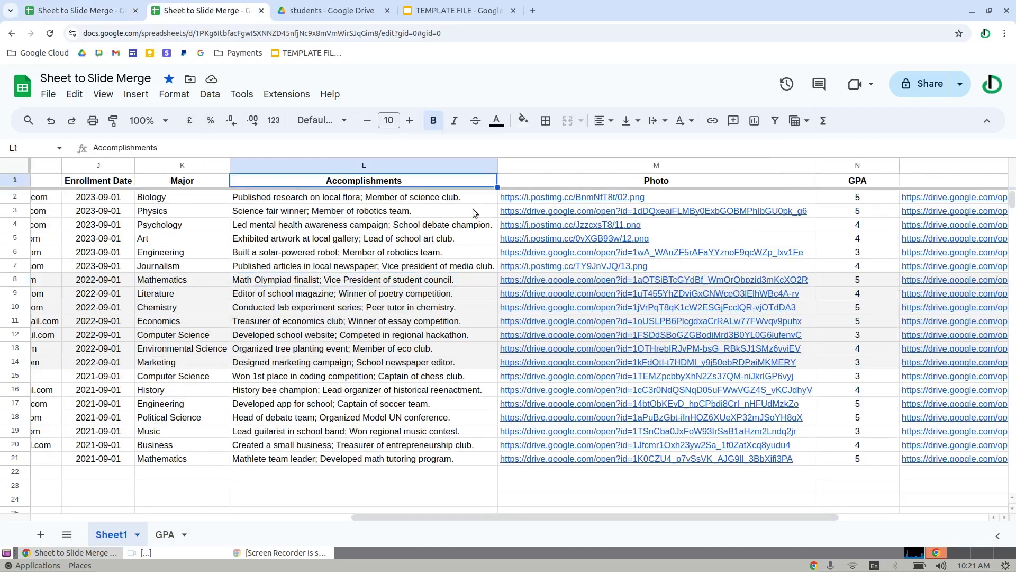
left_click(3, 182)
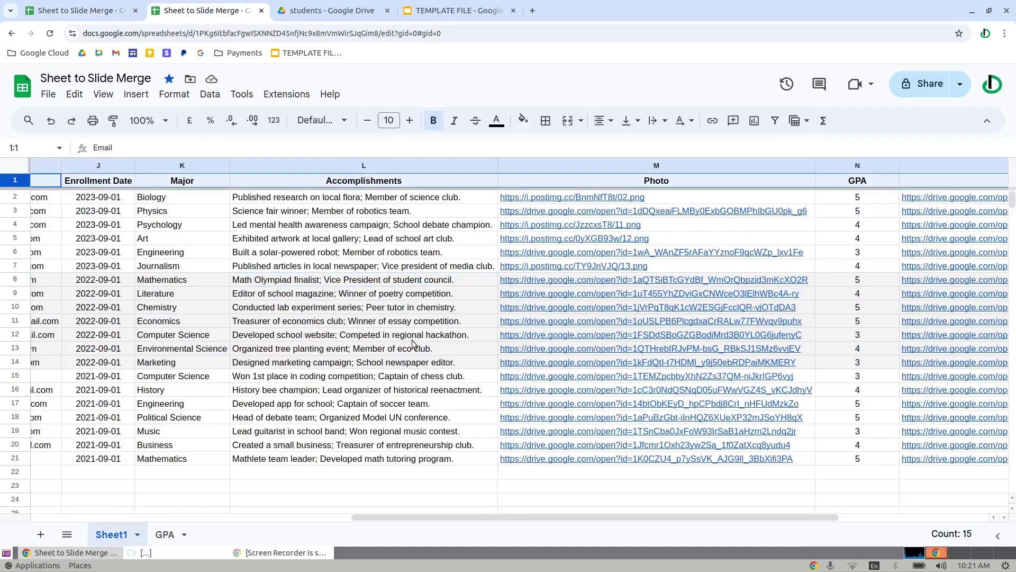
left_click_drag(431, 516, 108, 516)
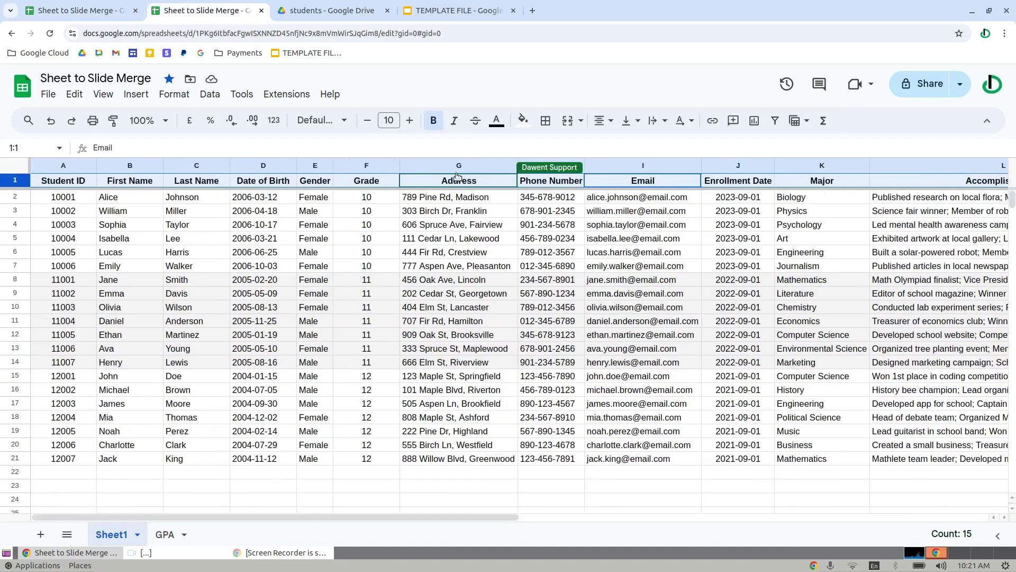
left_click(454, 16)
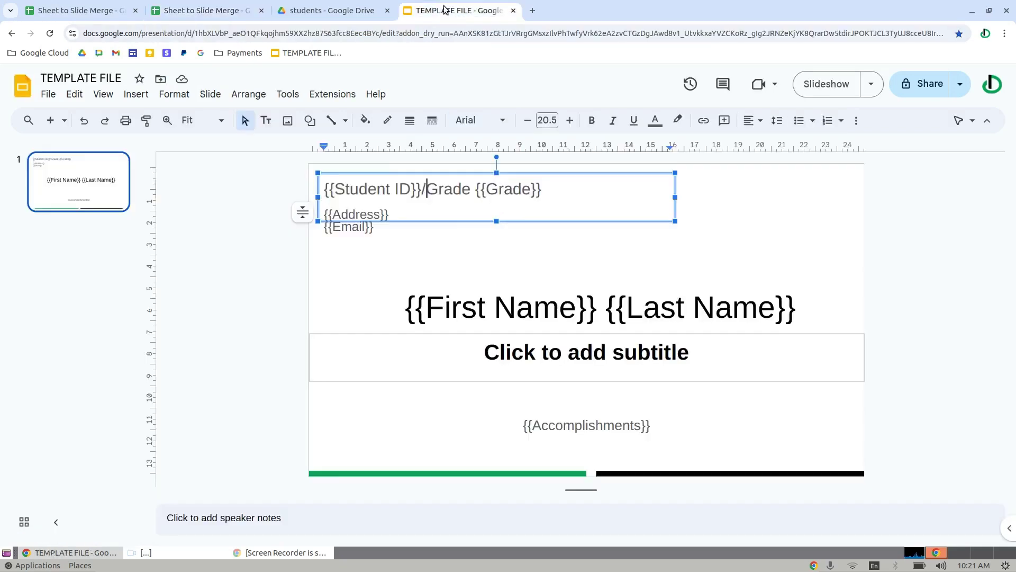
left_click_drag(419, 187, 412, 189)
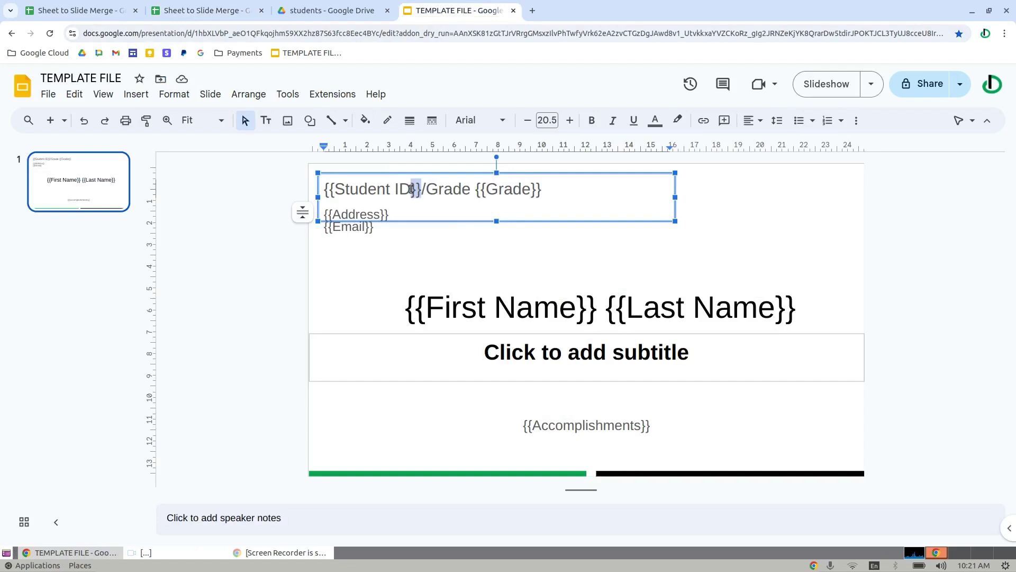
left_click(921, 212)
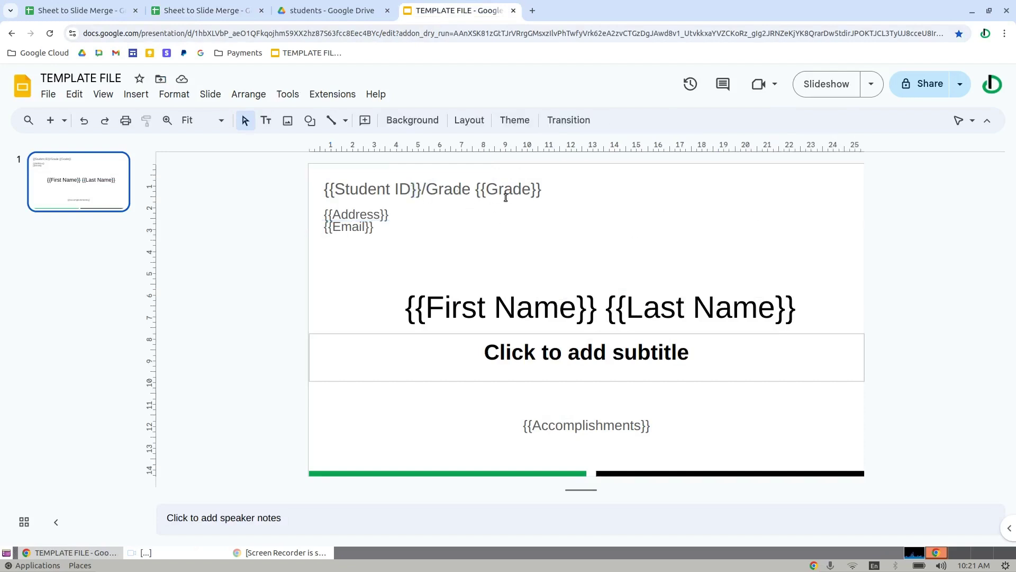
Step: Open Sheet to Slide Merge's Insert markers and select the 'Sheet to Slide Merge' spreadsheet as data source
left_click(329, 95)
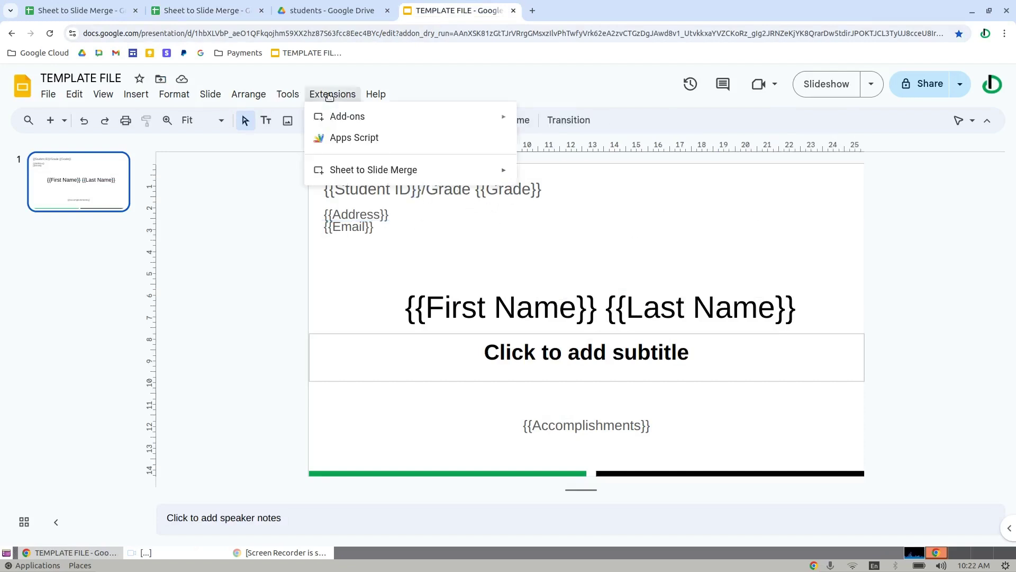
mouse_move(329, 170)
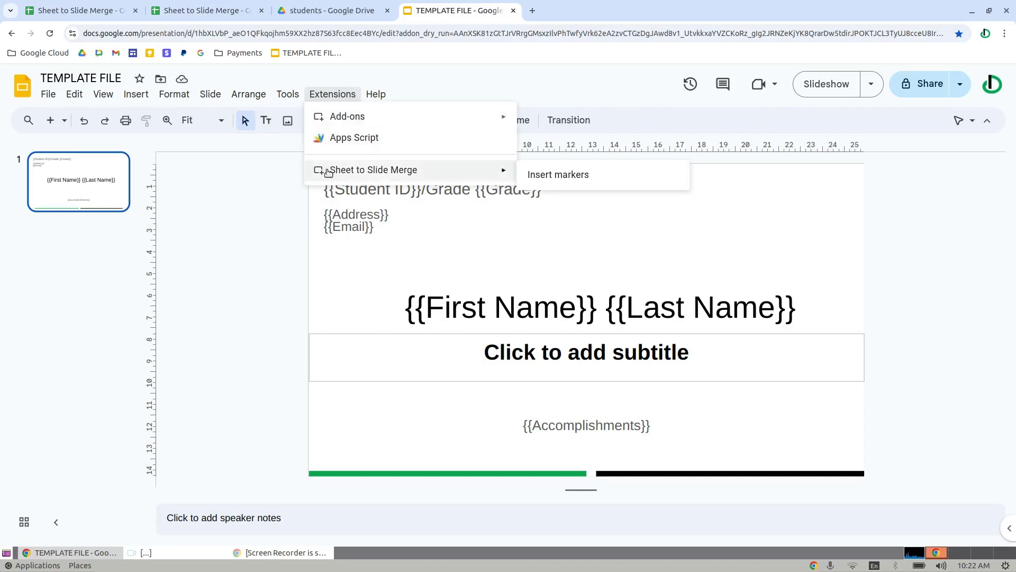
left_click(577, 179)
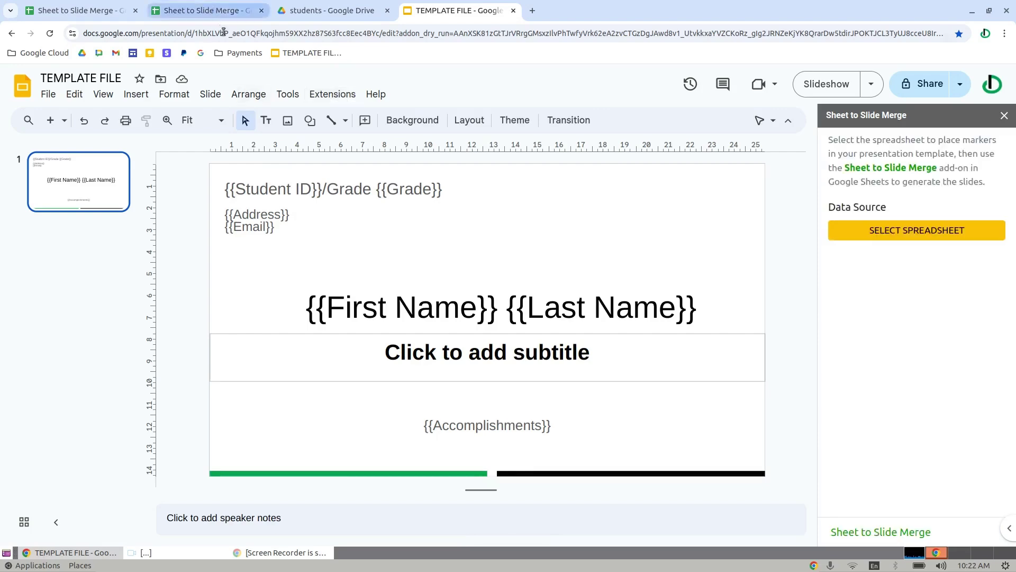
left_click(914, 237)
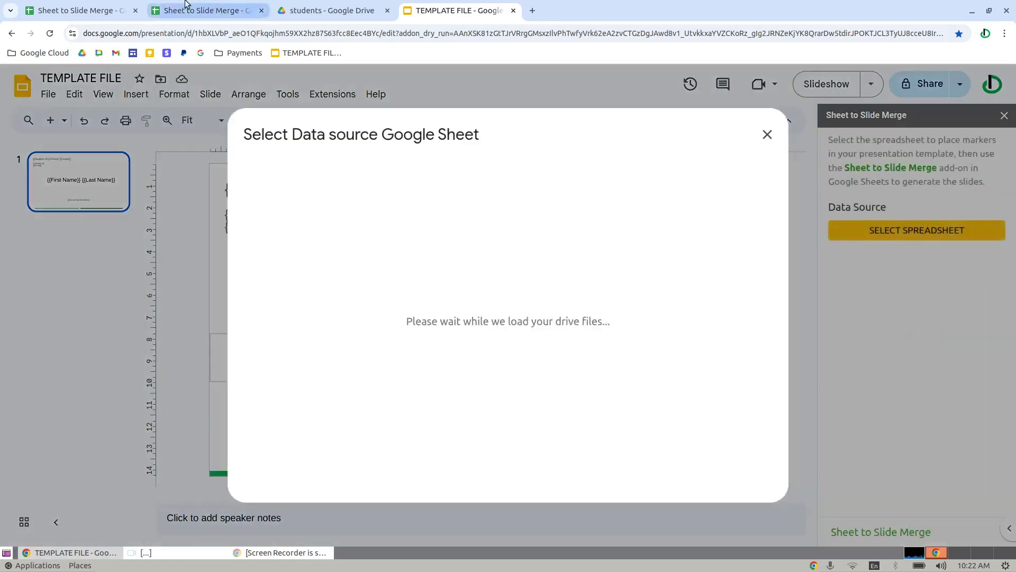
left_click(206, 10)
left_click(406, 10)
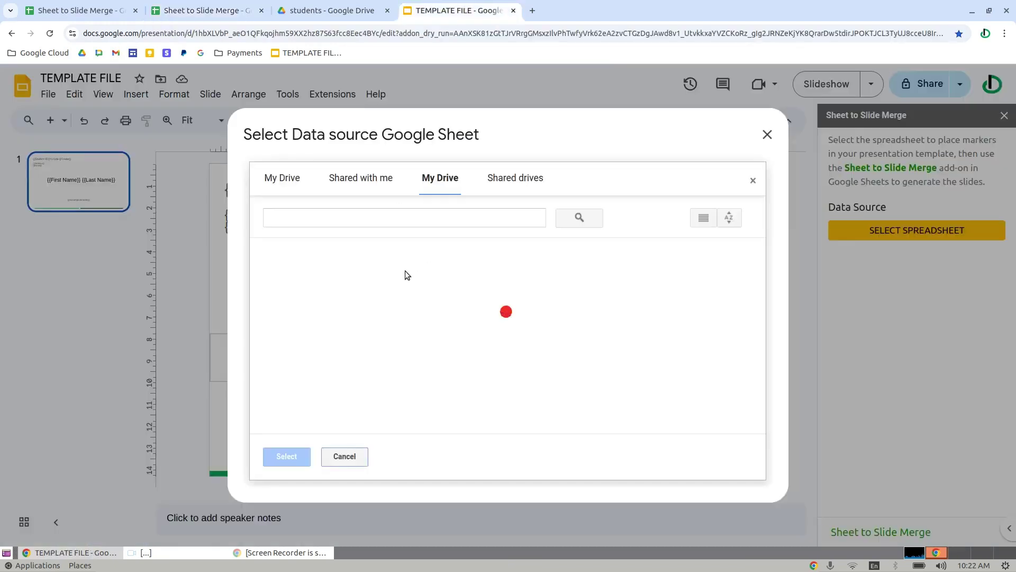
double_click(313, 299)
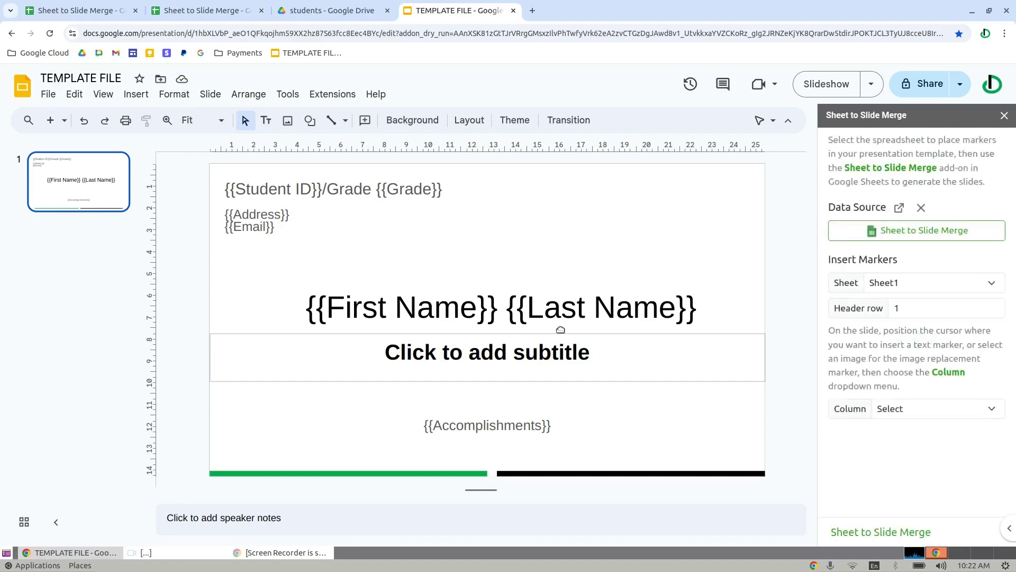
Step: Set the marker sheet to Sheet1 and insert {{Major}} into the subtitle below the student's name
left_click(177, 6)
left_click(411, 12)
left_click(903, 283)
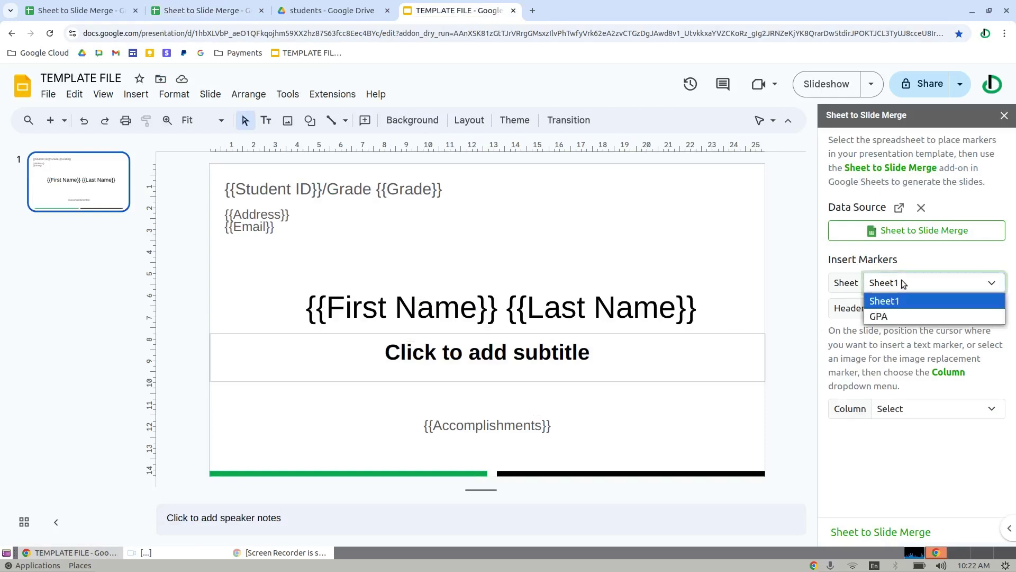
left_click(900, 301)
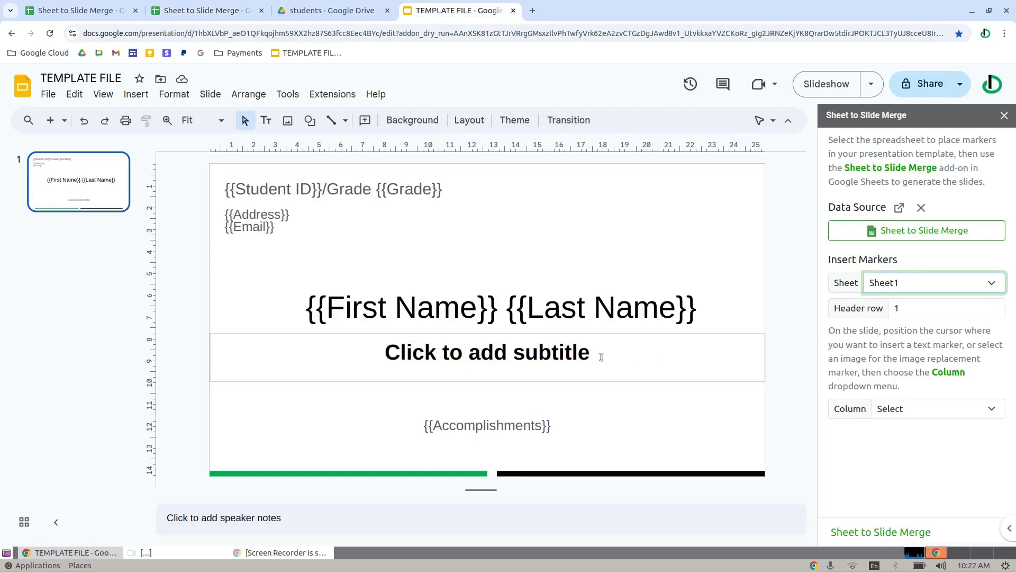
left_click(439, 353)
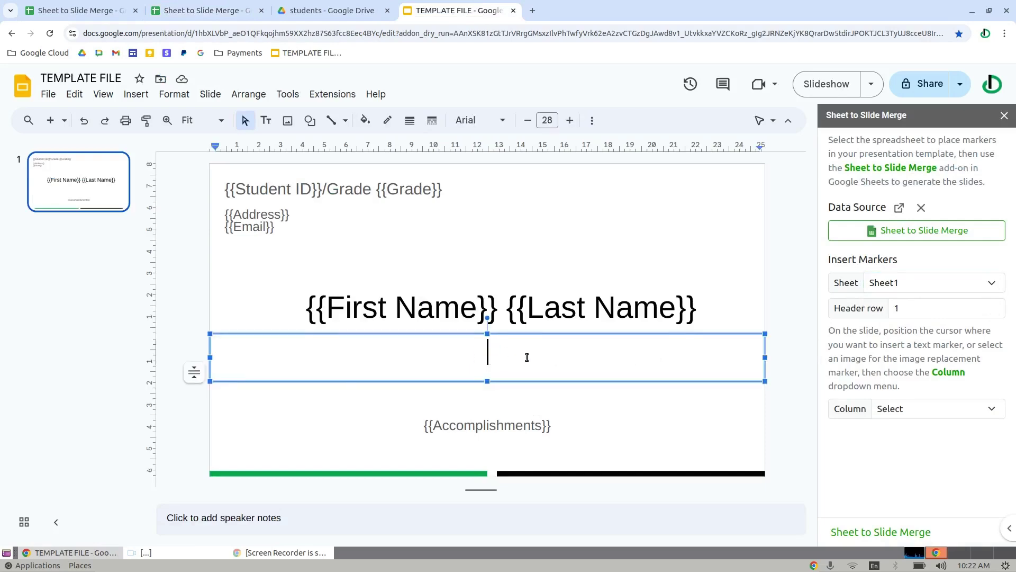
left_click(915, 408)
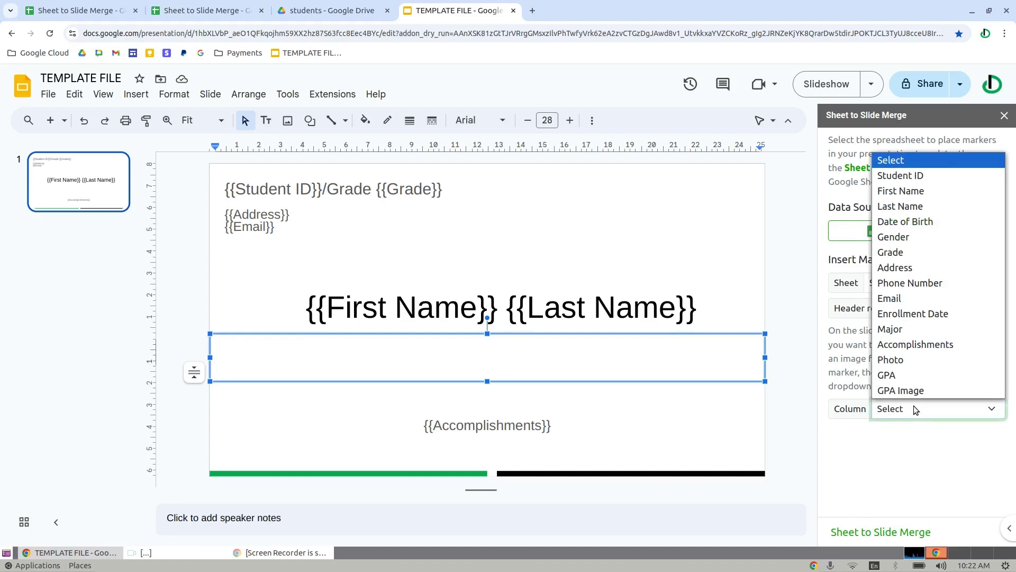
left_click(905, 331)
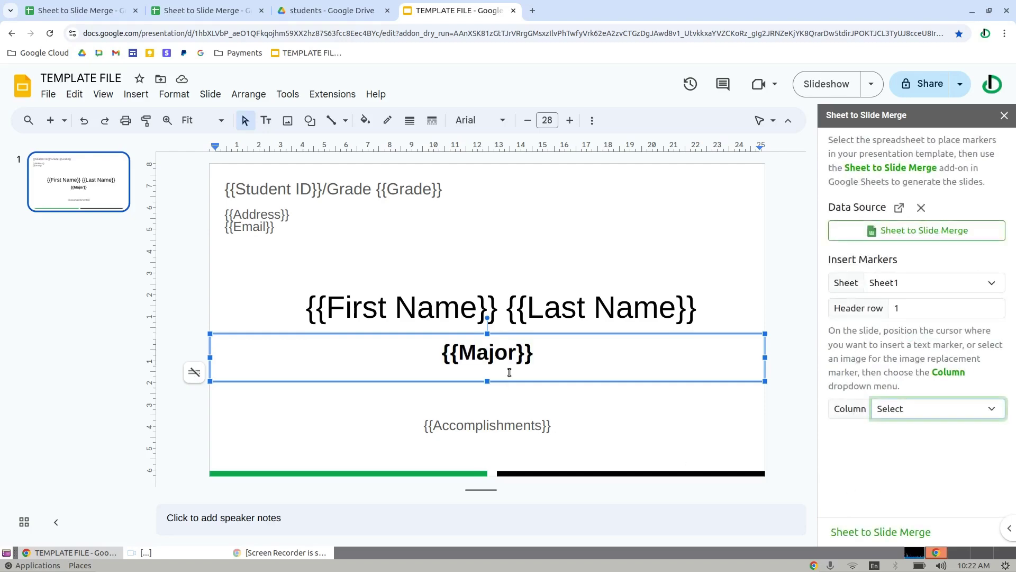
left_click(791, 270)
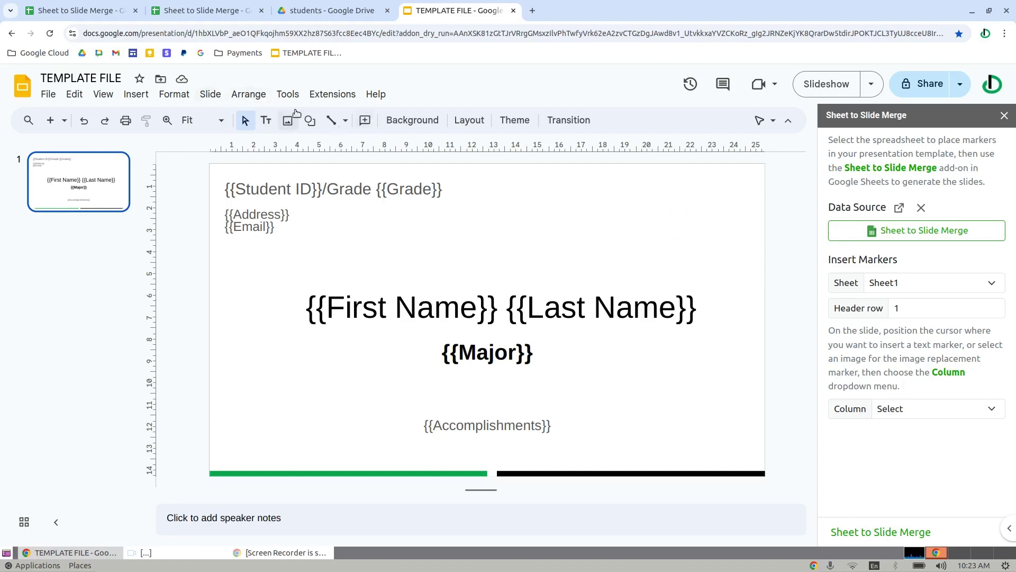
Step: Insert a dashed-line image from a 'dotted line' web search and drag it under {{Major}}
left_click(136, 94)
mouse_move(224, 117)
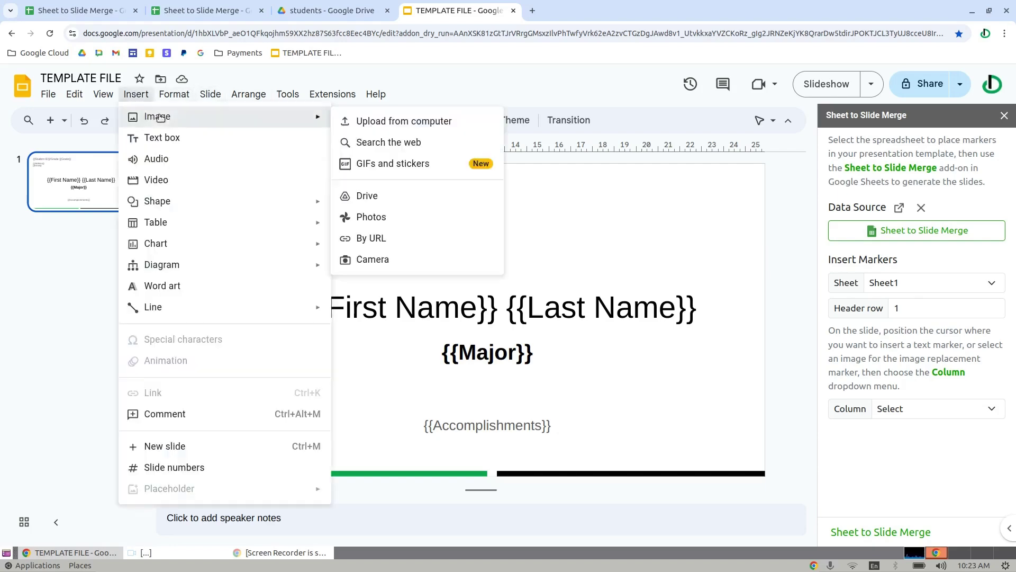
left_click(422, 150)
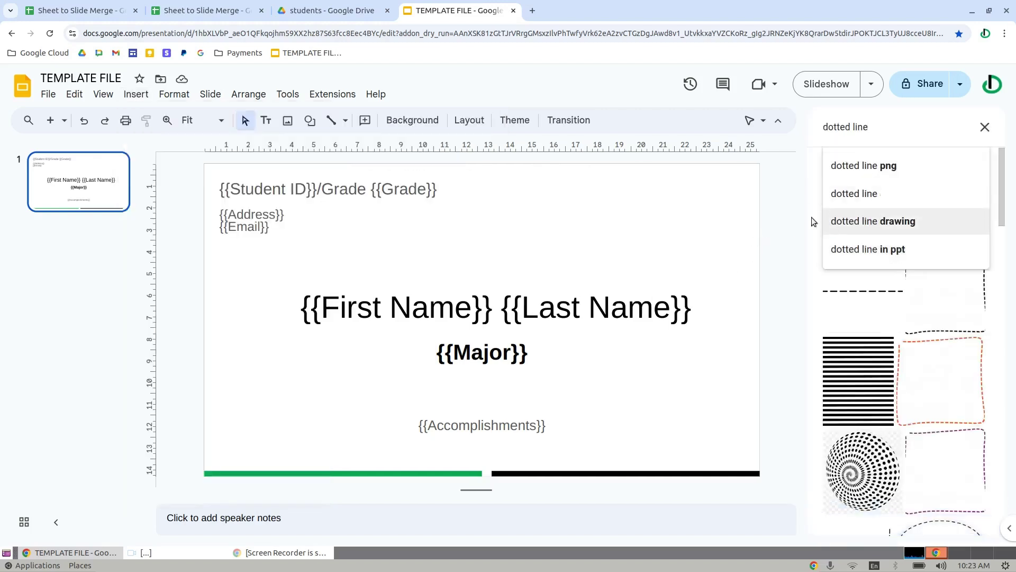
left_click(985, 127)
left_click(174, 93)
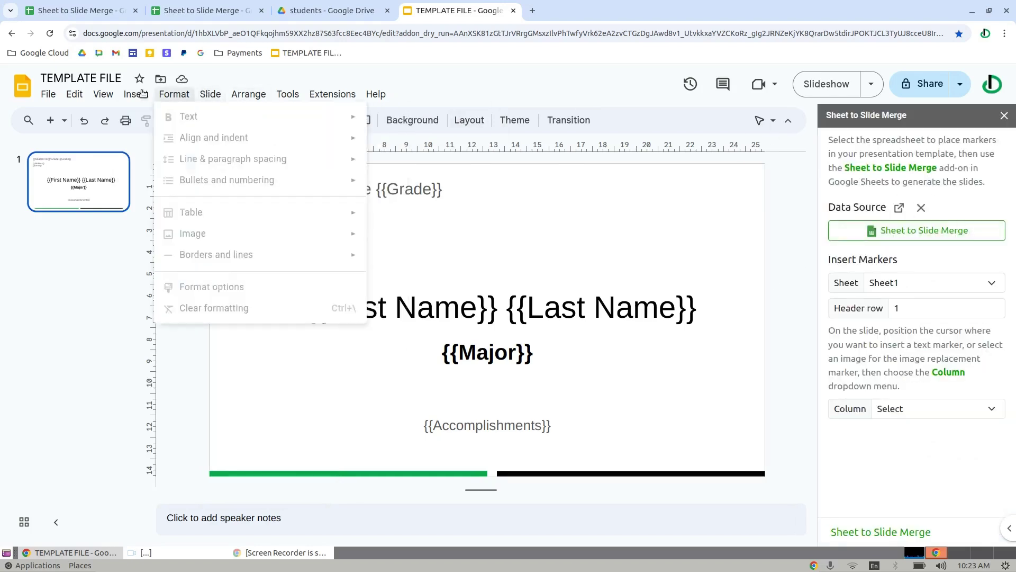
mouse_move(136, 93)
mouse_move(178, 126)
left_click(423, 142)
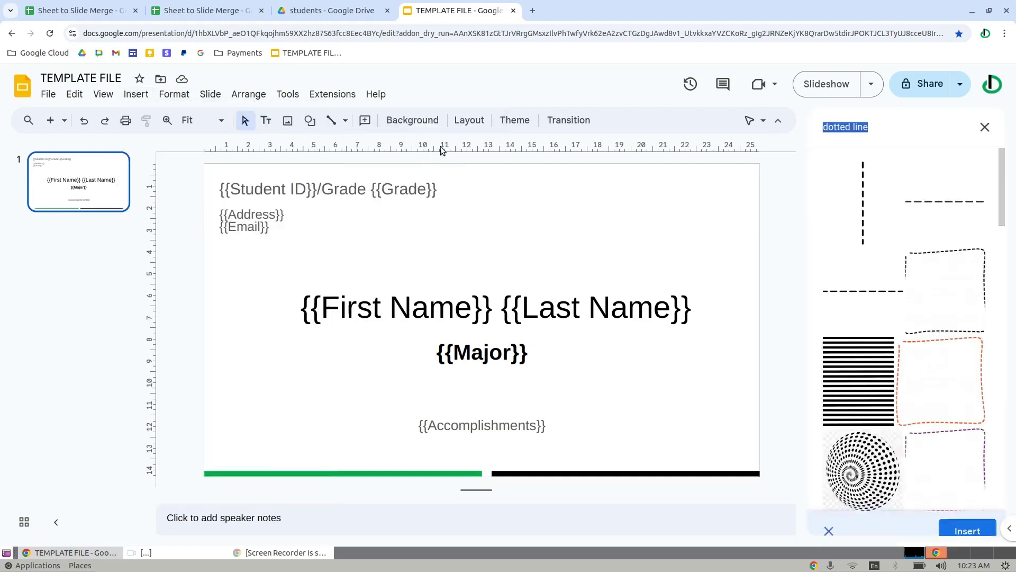
left_click(851, 292)
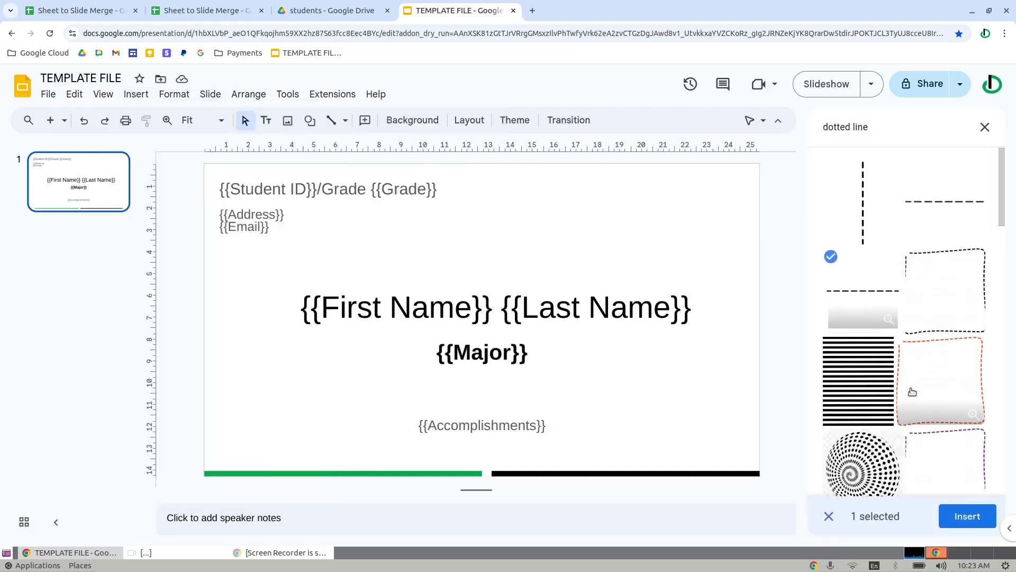
left_click(968, 517)
left_click_drag(634, 204, 486, 365)
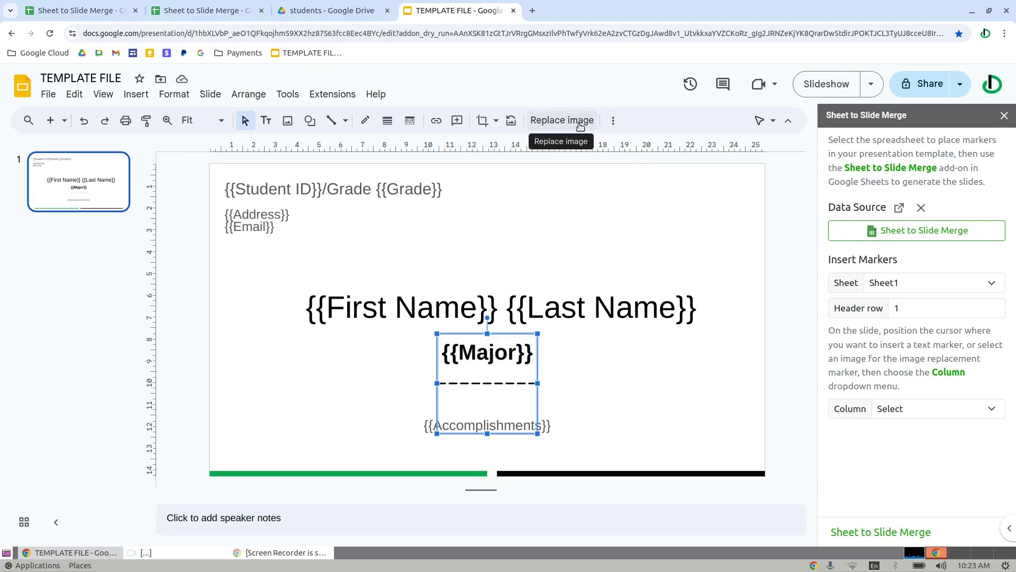
Step: Crop the dashed-line image's top and bottom down to a thin strip, then deselect it
left_click(482, 121)
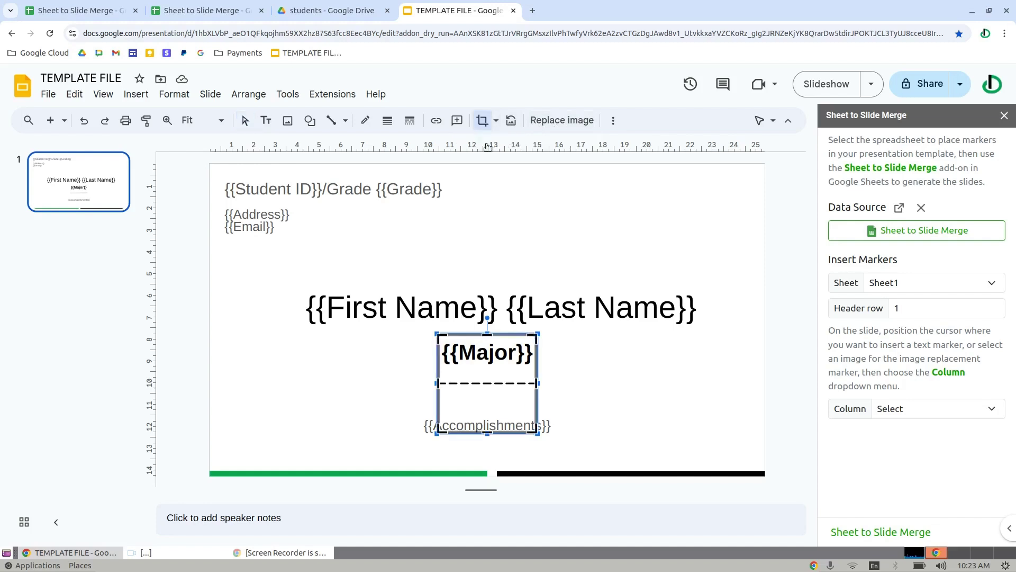
left_click_drag(487, 334, 487, 368)
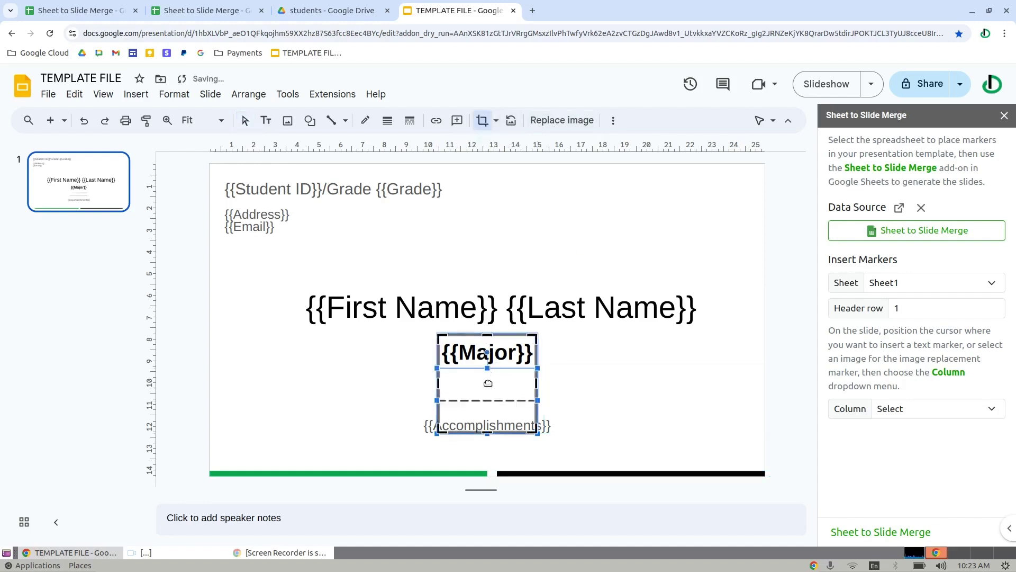
left_click_drag(486, 435, 486, 402)
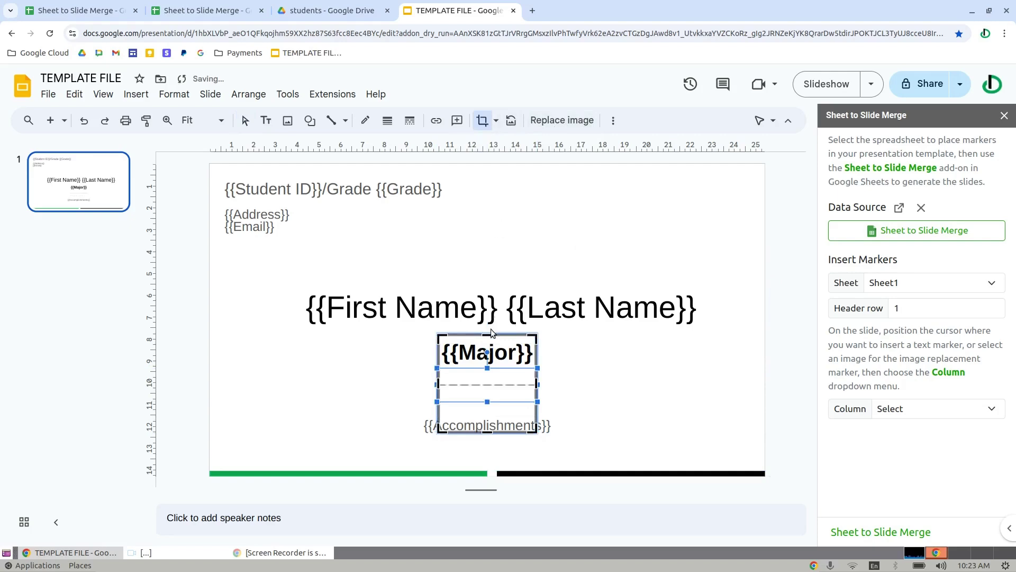
left_click_drag(491, 333, 490, 369)
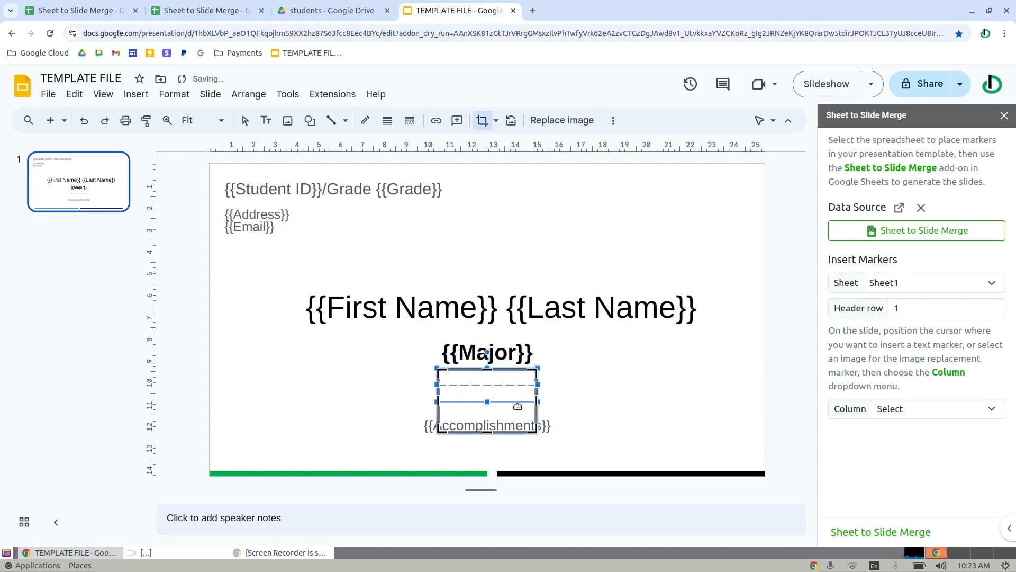
left_click_drag(493, 430, 491, 400)
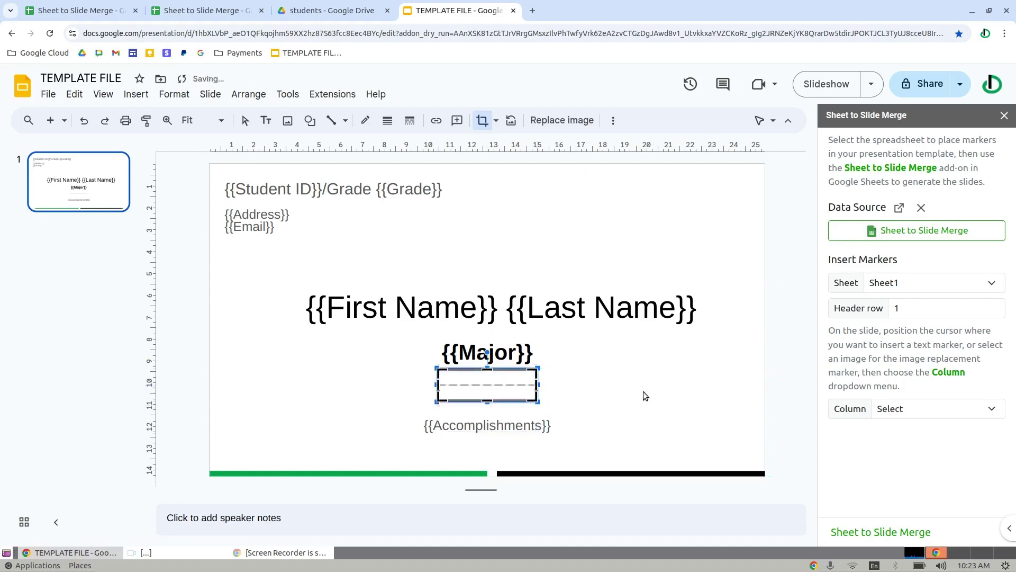
key("Return")
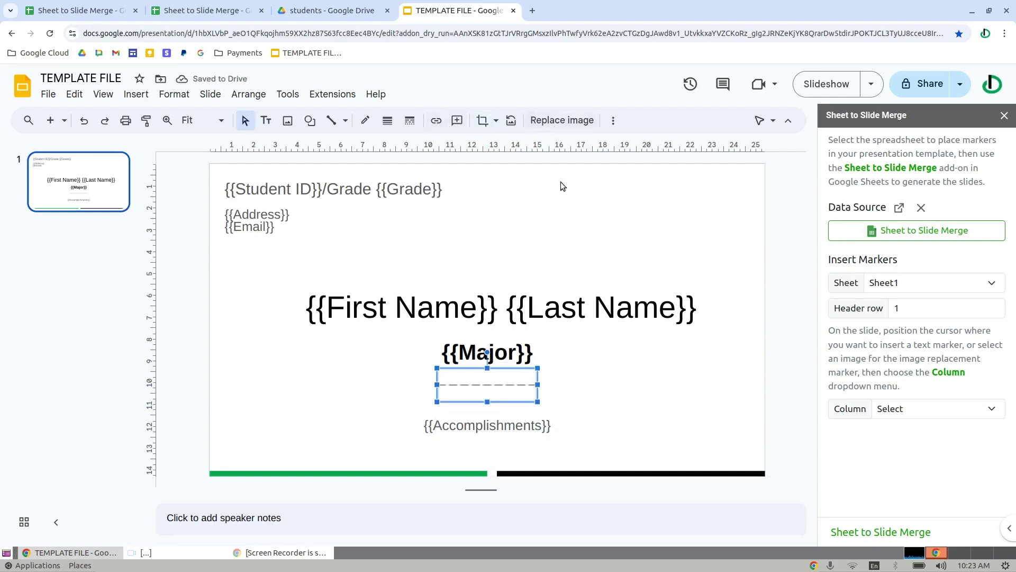
left_click(646, 292)
left_click(518, 394)
left_click(675, 407)
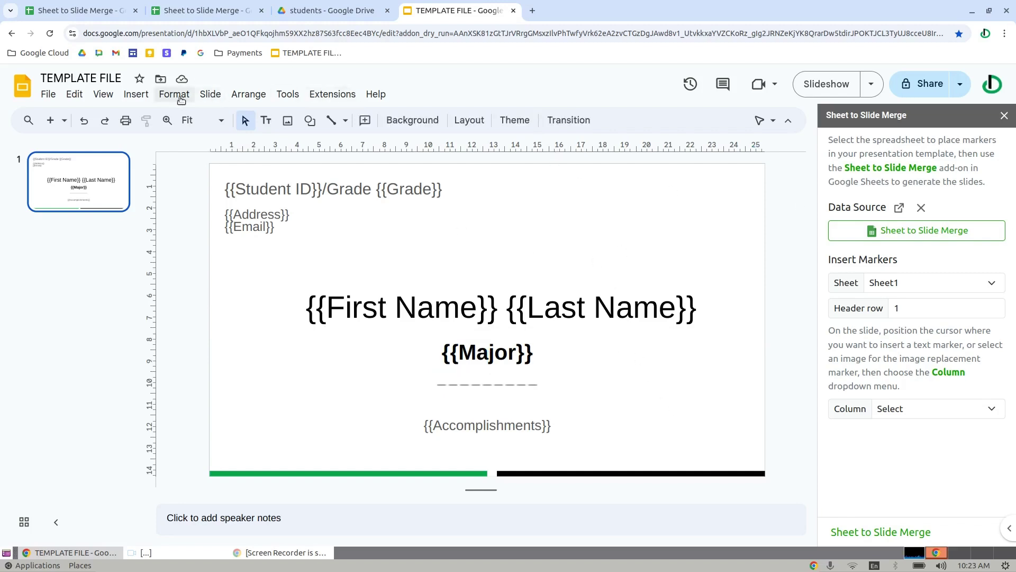
Step: Insert the first 'image placeholder' web search result at the slide's top right
left_click(139, 95)
mouse_move(190, 117)
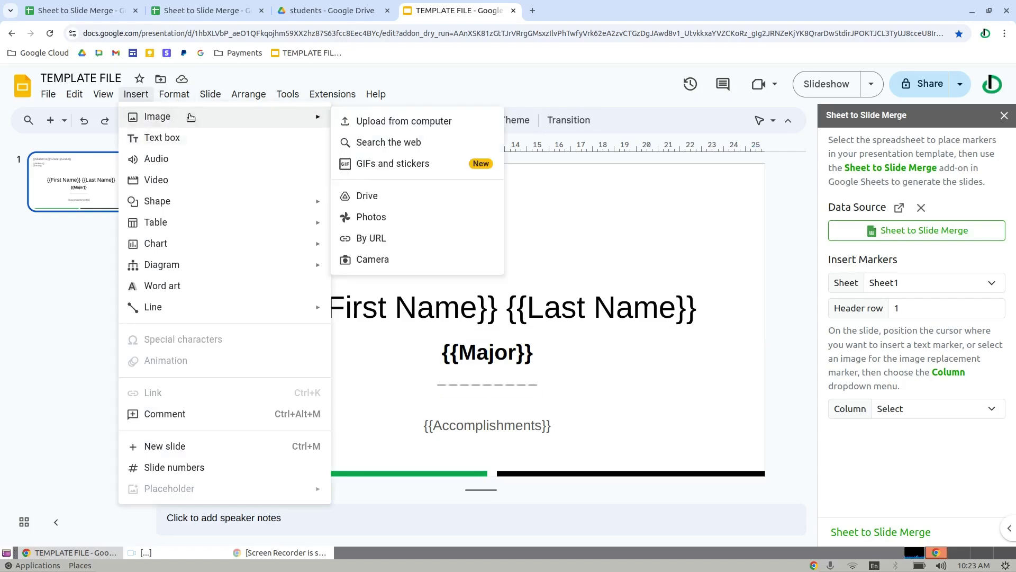
left_click(410, 141)
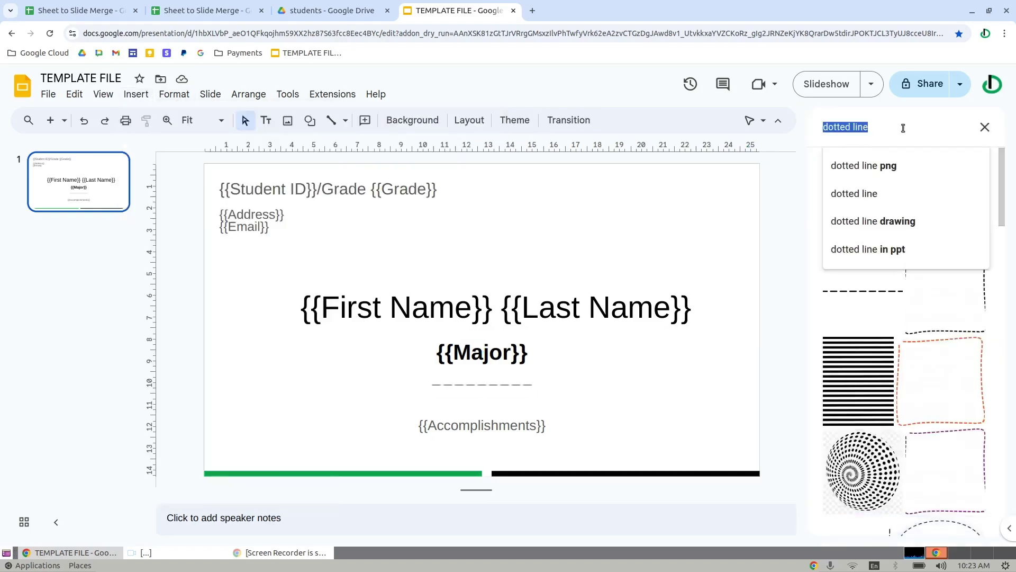
type("image ")
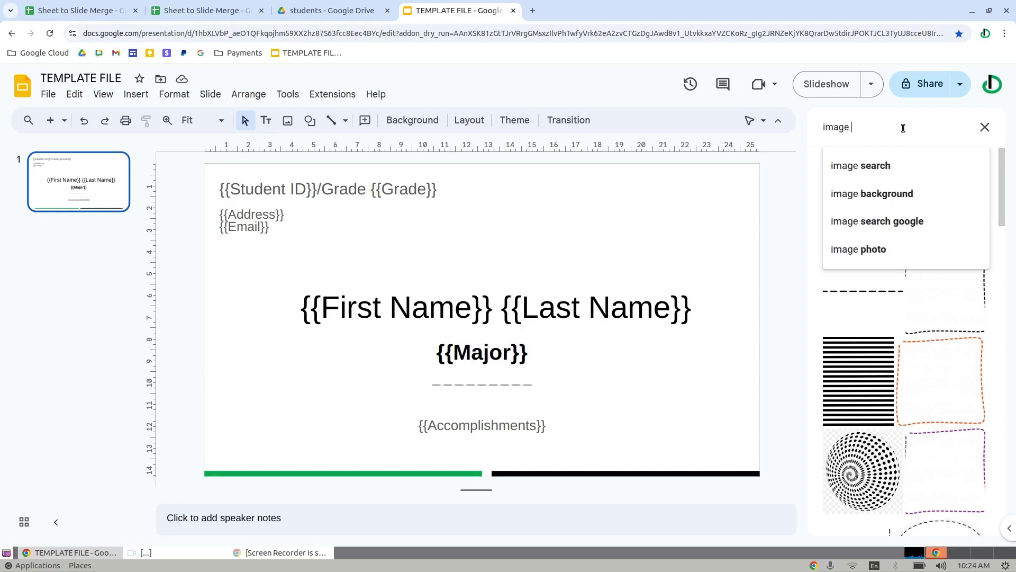
type("place")
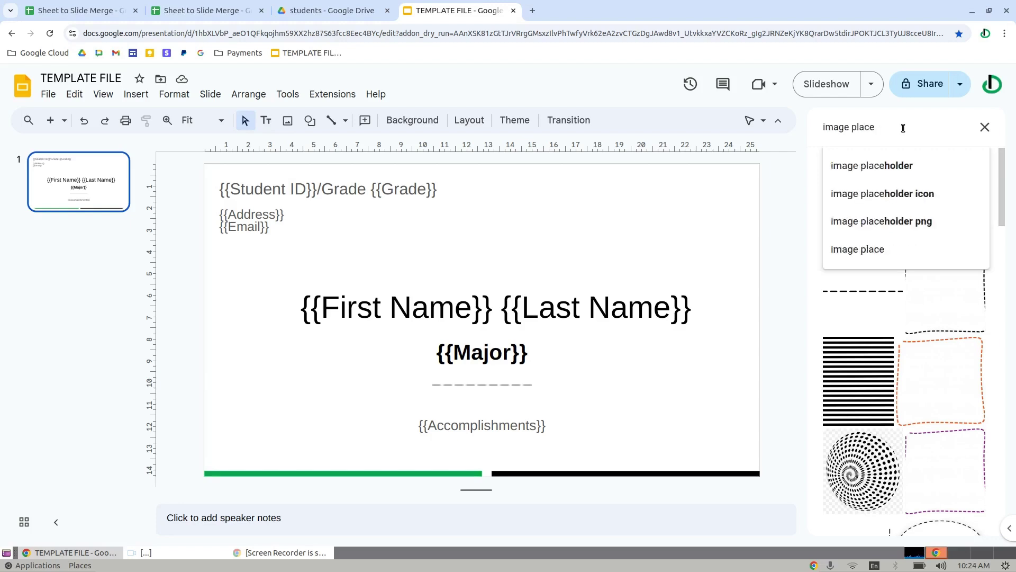
left_click(926, 165)
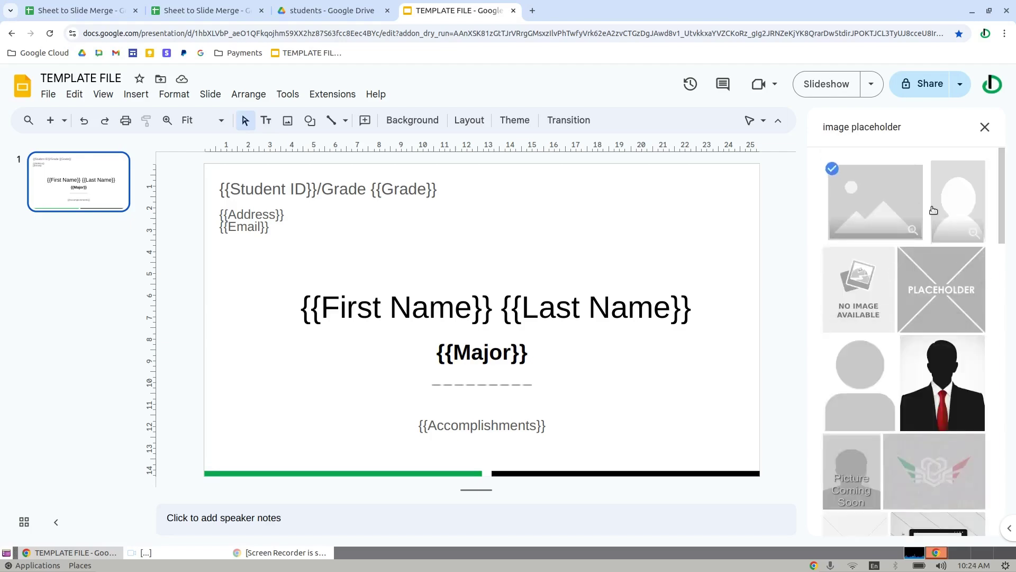
left_click(844, 195)
left_click_drag(844, 194, 682, 221)
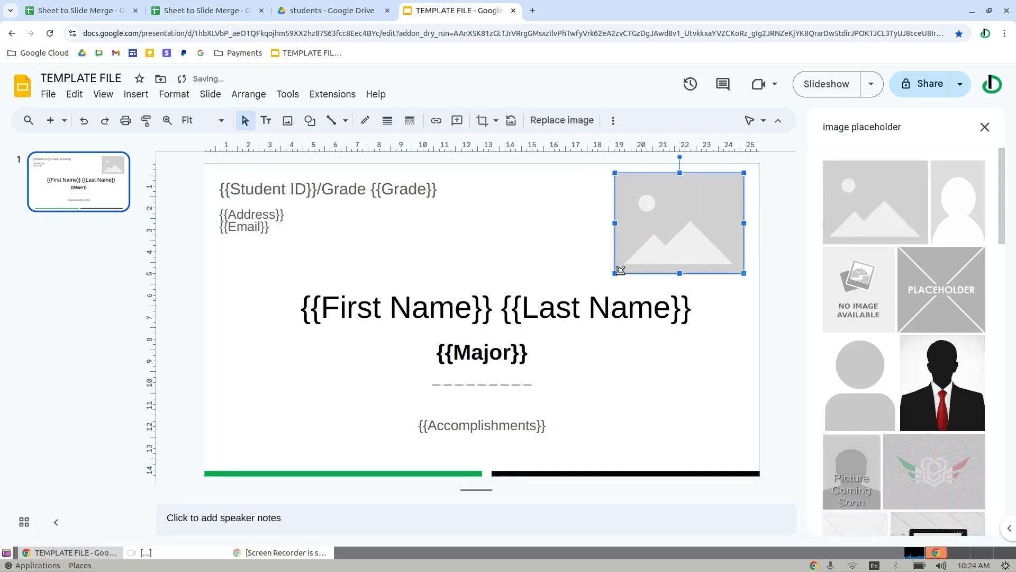
Step: Resize the placeholder picture to sit beside the {{Student ID}}/Grade line, then close the search results
left_click_drag(621, 270, 660, 238)
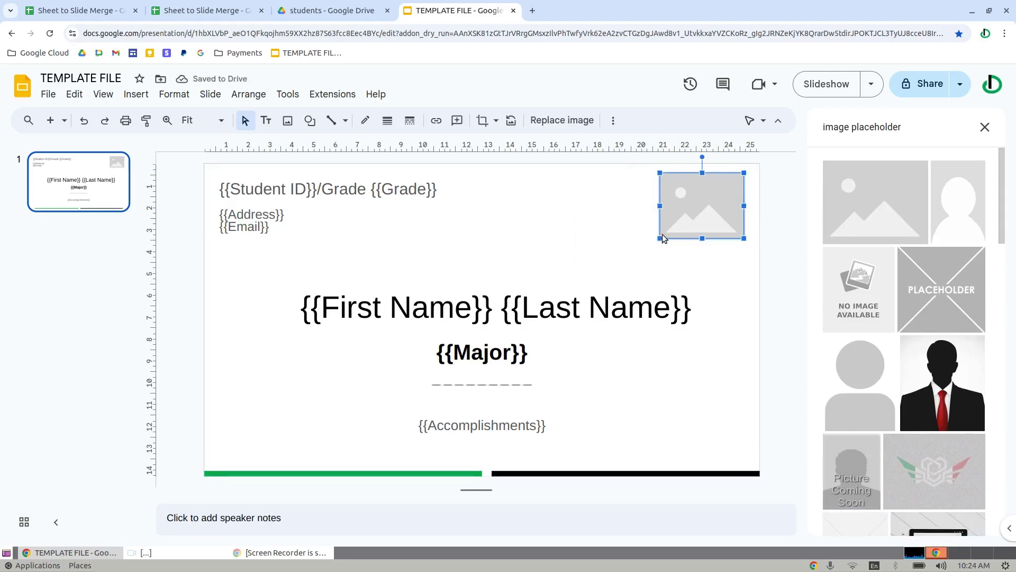
left_click_drag(663, 235, 637, 251)
left_click(787, 244)
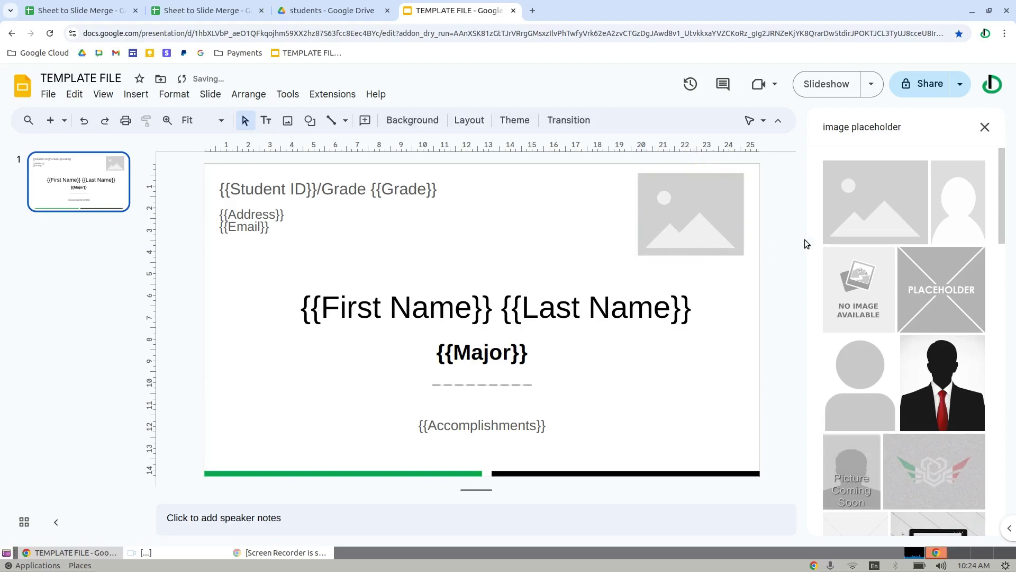
left_click(984, 128)
left_click(721, 215)
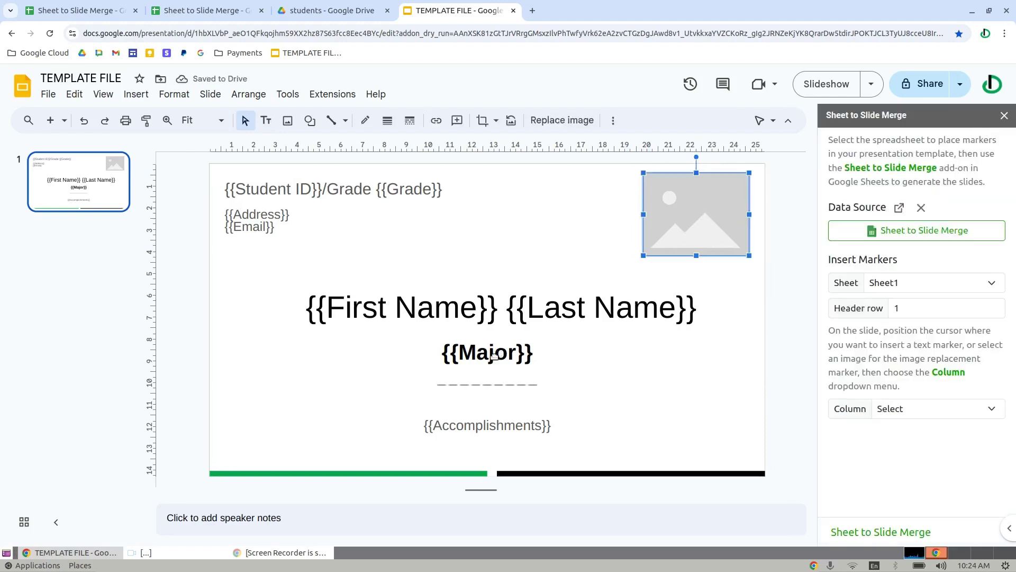
left_click(481, 391)
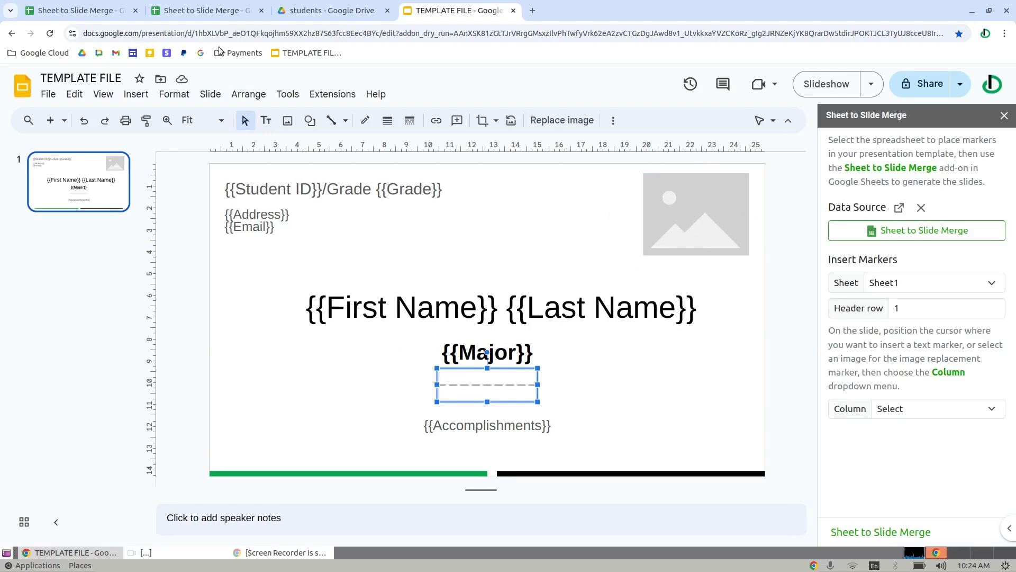
left_click(244, 8)
left_click_drag(408, 519, 796, 540)
left_click(450, 200)
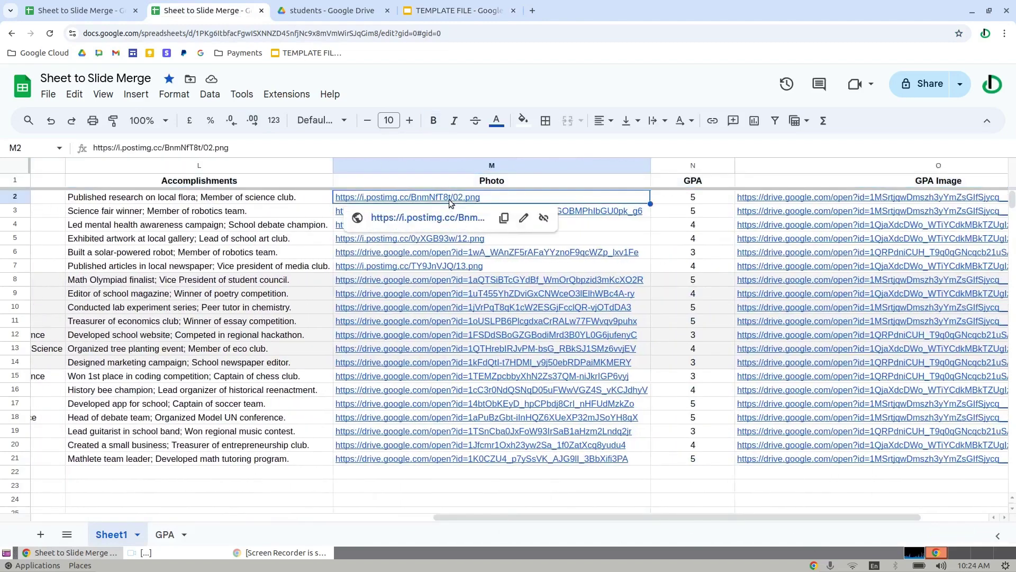
left_click(420, 253)
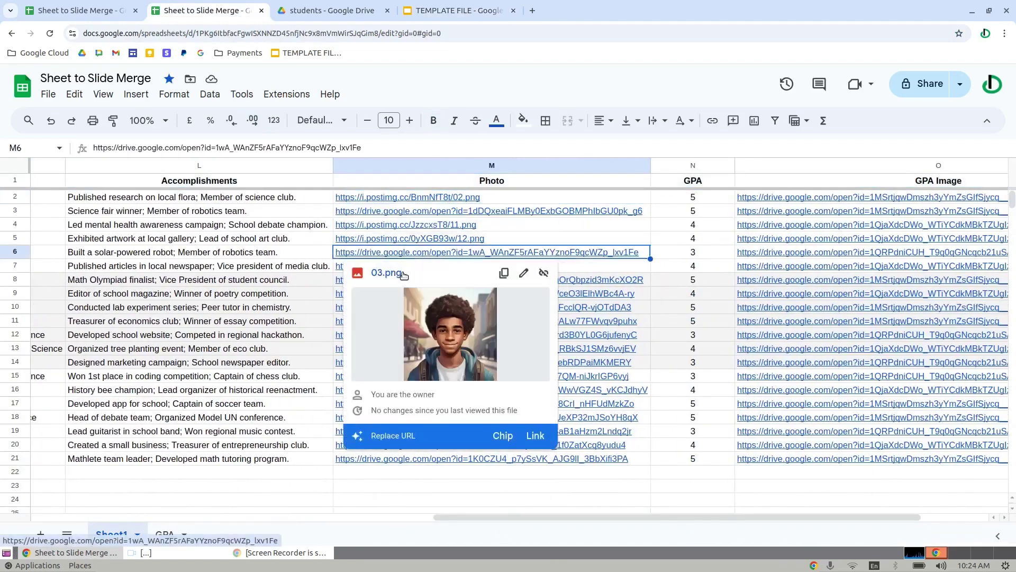
left_click(455, 11)
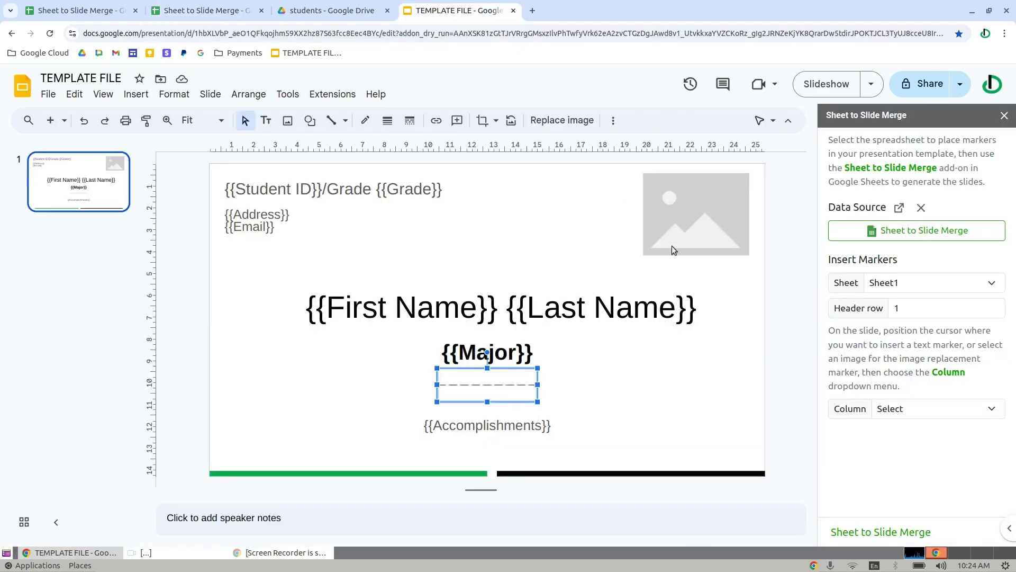
left_click(657, 354)
left_click(777, 322)
left_click(695, 208)
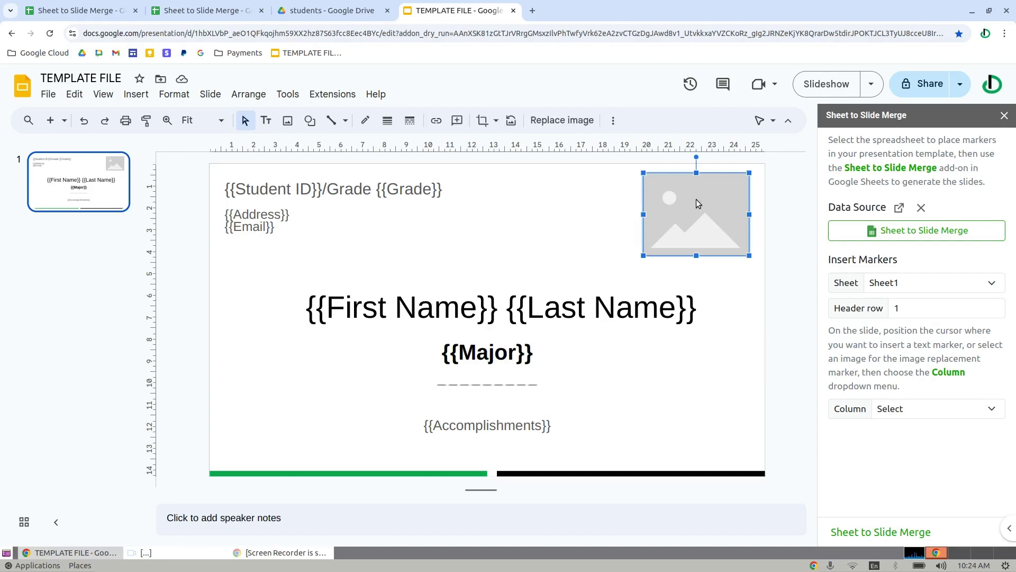
left_click(485, 389)
key("Tab")
left_click(484, 387)
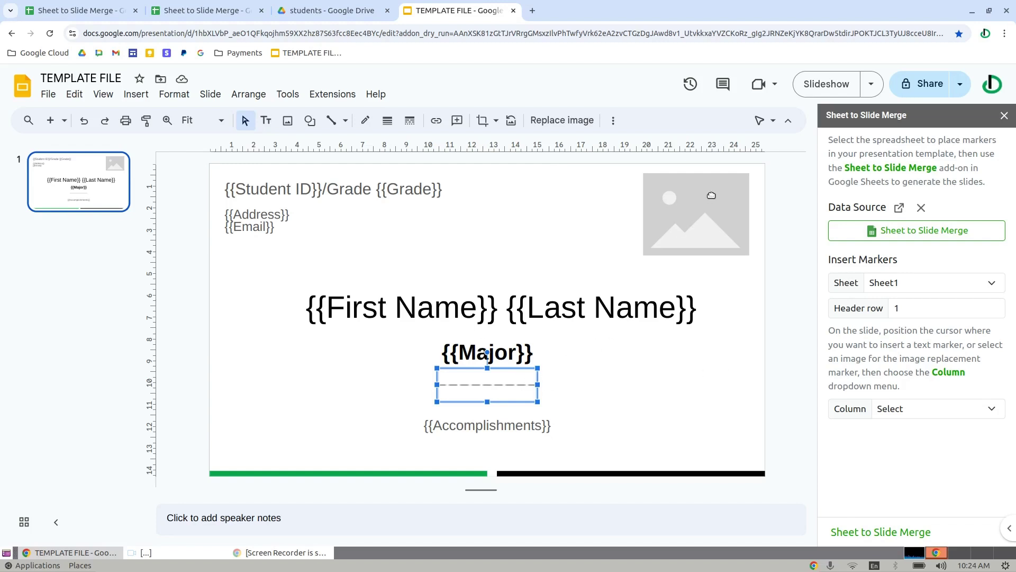
left_click(695, 211)
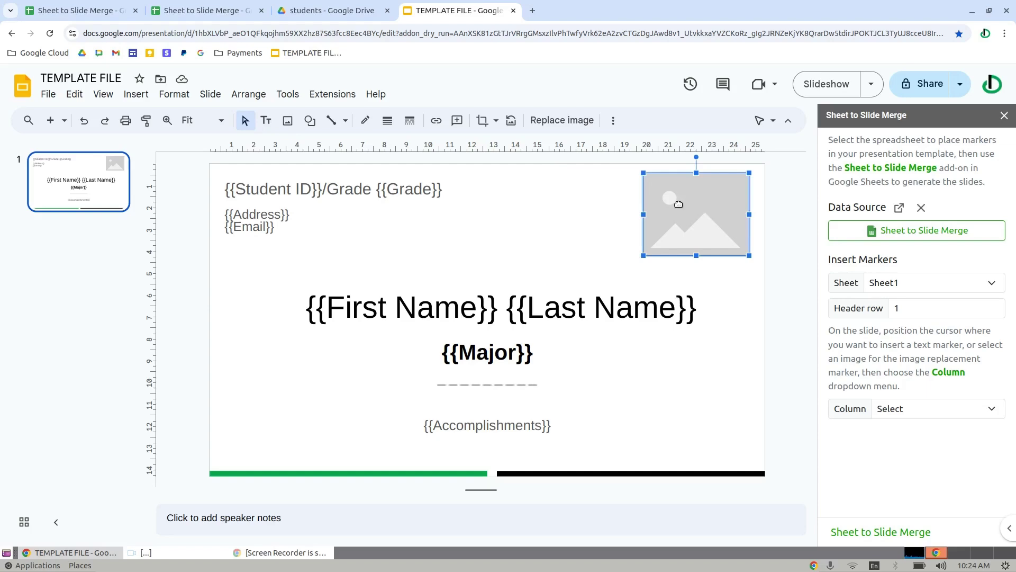
right_click(680, 206)
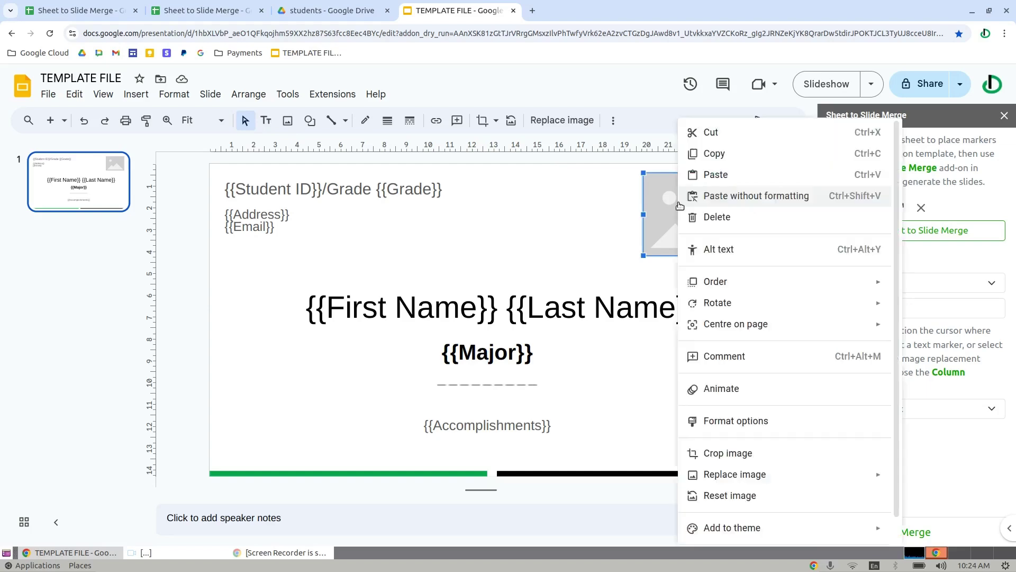
Step: Enter {{Photo}} as the placeholder picture's alt-text description in Format options
left_click(727, 423)
left_click(864, 411)
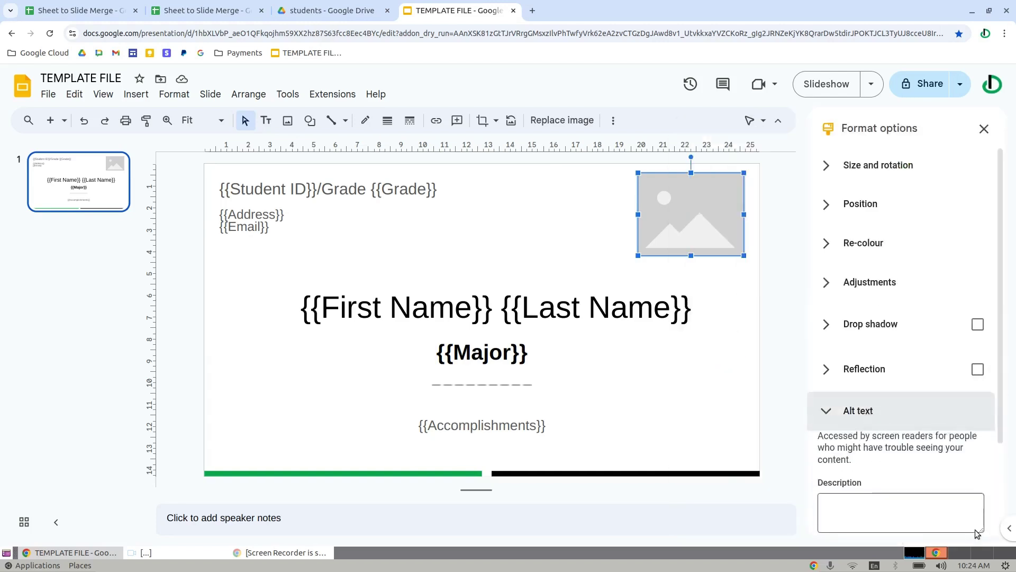
scroll(941, 484, "down", 2)
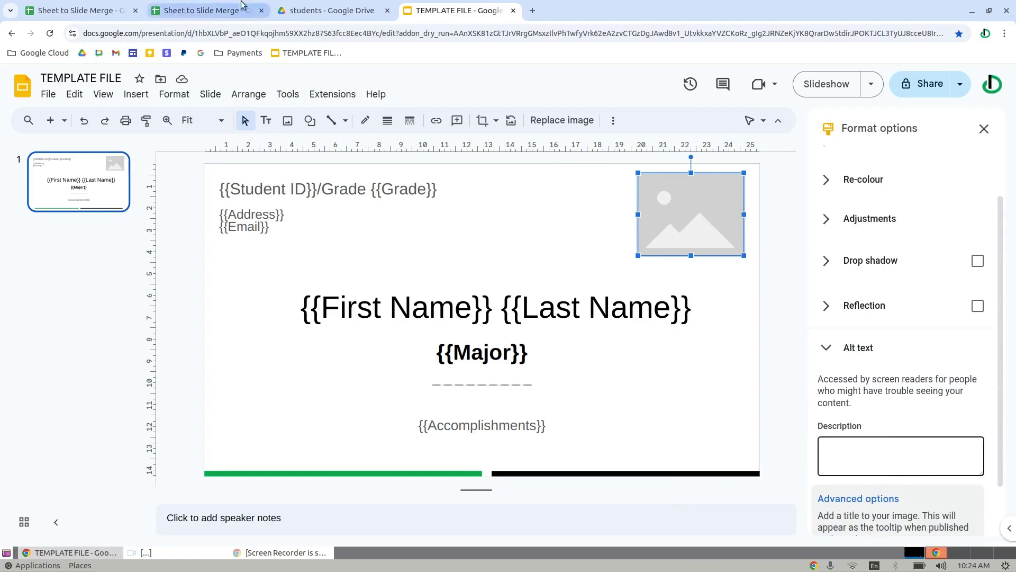
left_click(52, 4)
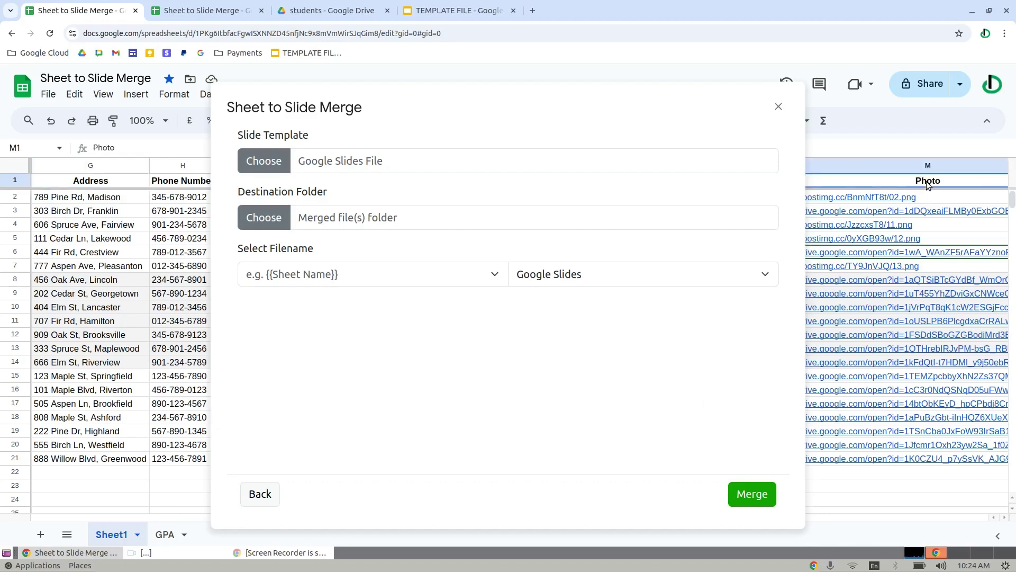
left_click(426, 7)
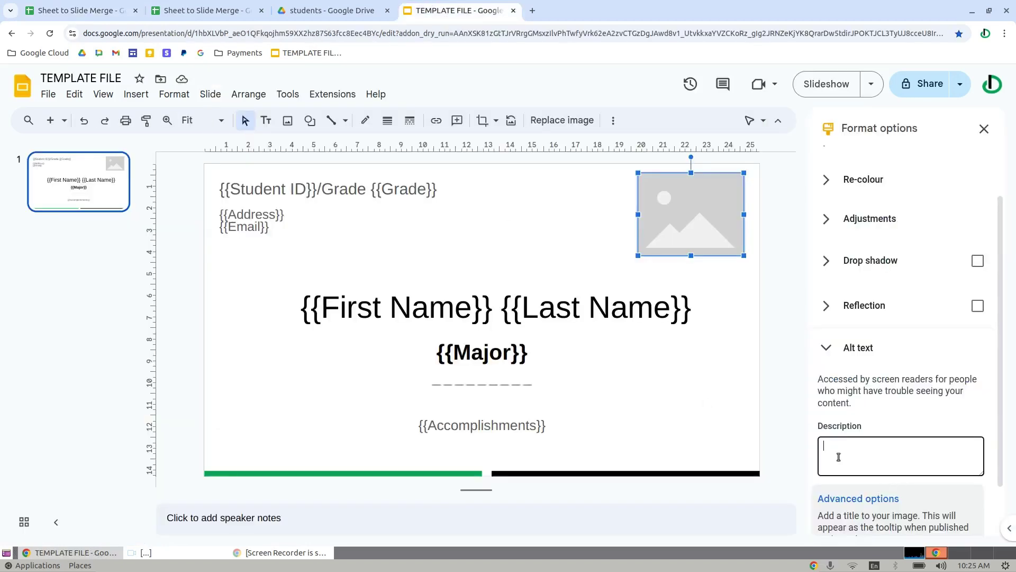
type("{{Photo")
scroll(833, 474, "down", 2)
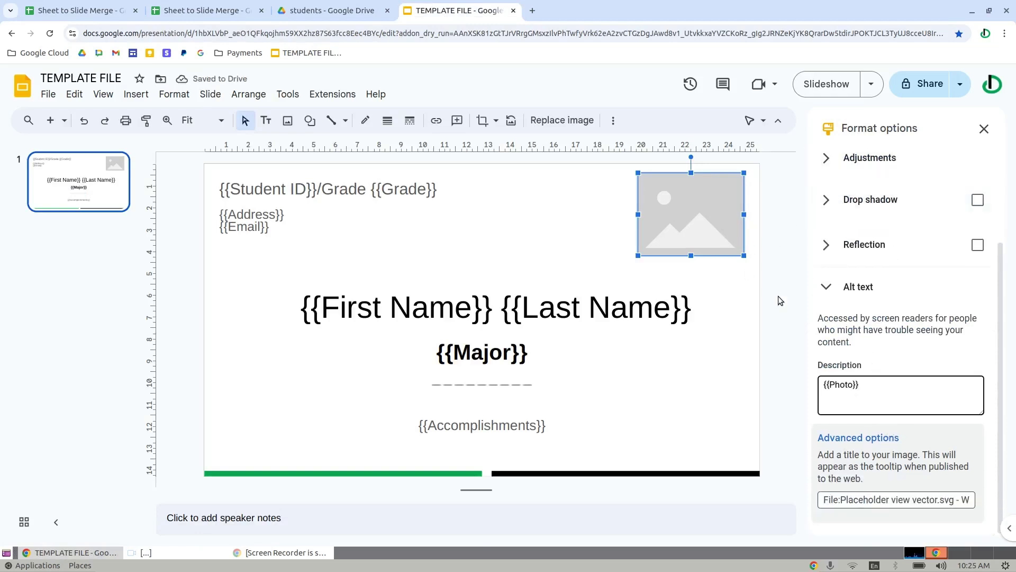
left_click(487, 389)
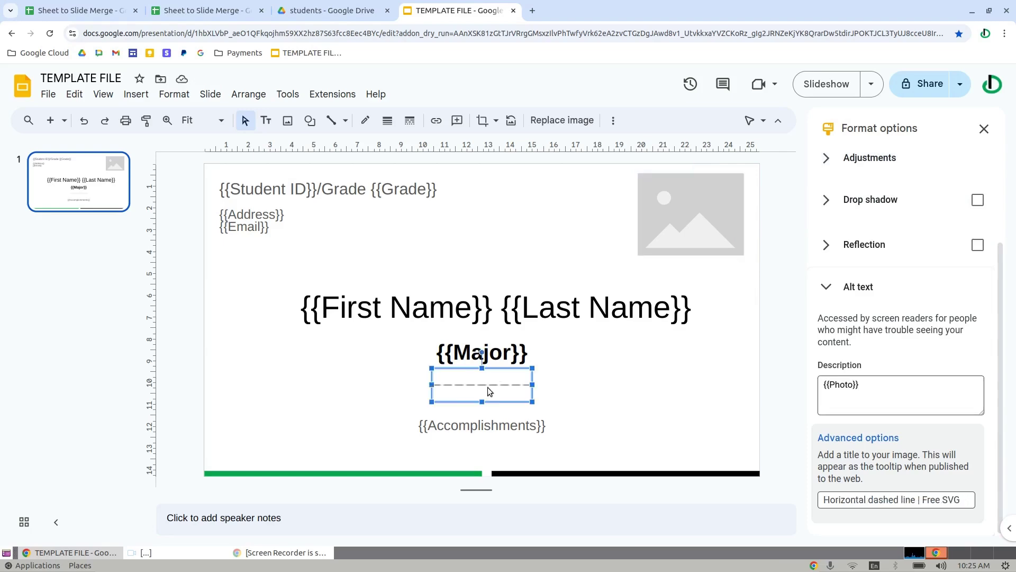
left_click(986, 130)
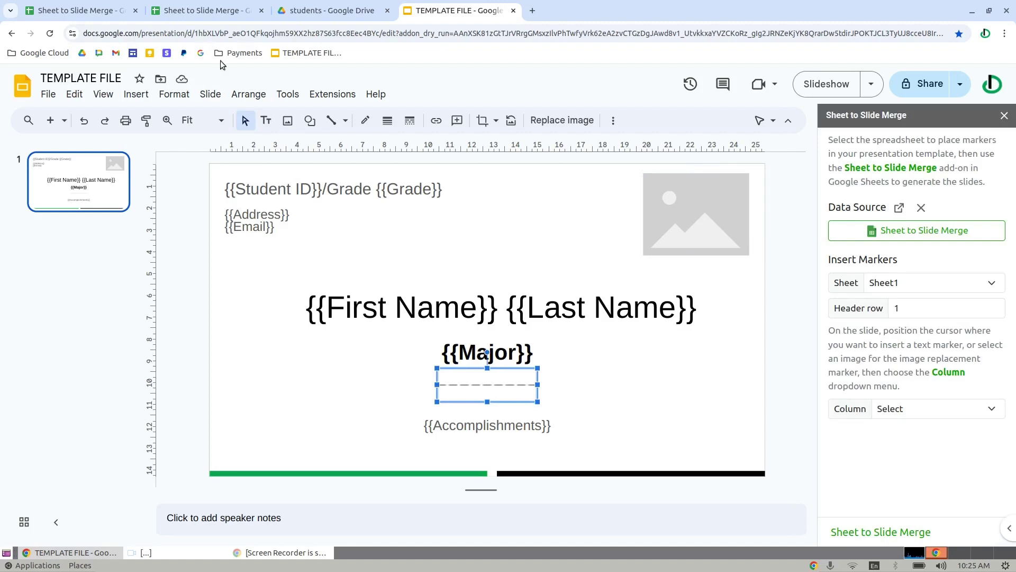
Step: Type {{GPA Image}} as the dashed divider's alt-text description in Format options
right_click(487, 388)
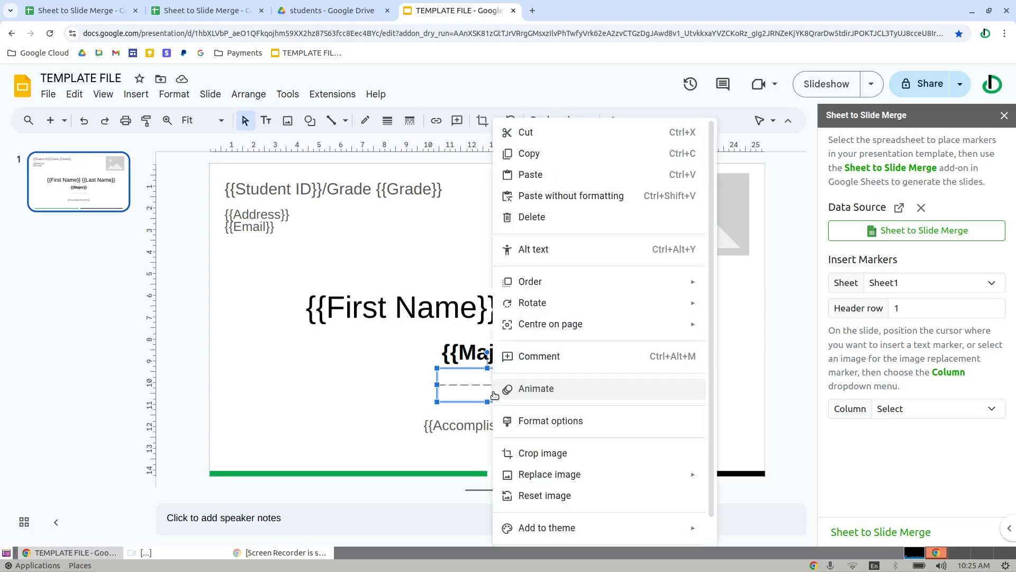
left_click(553, 427)
left_click(857, 395)
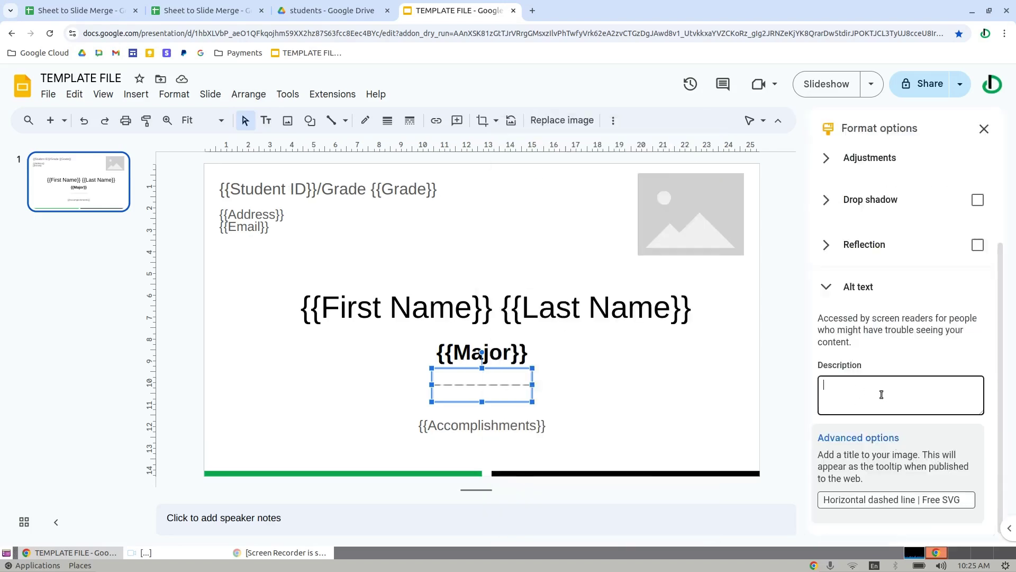
key("ctrl+2")
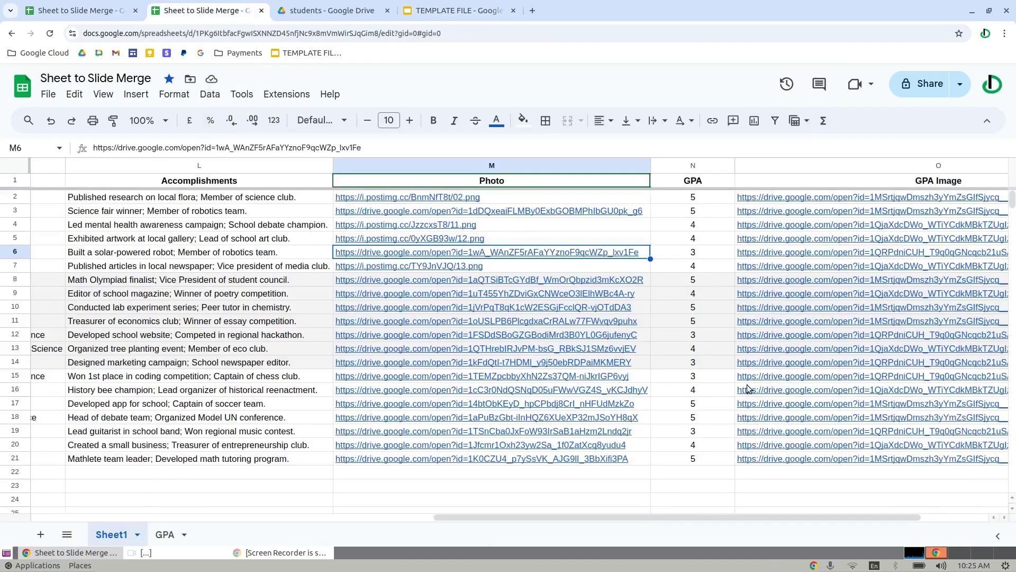
key("ctrl+4")
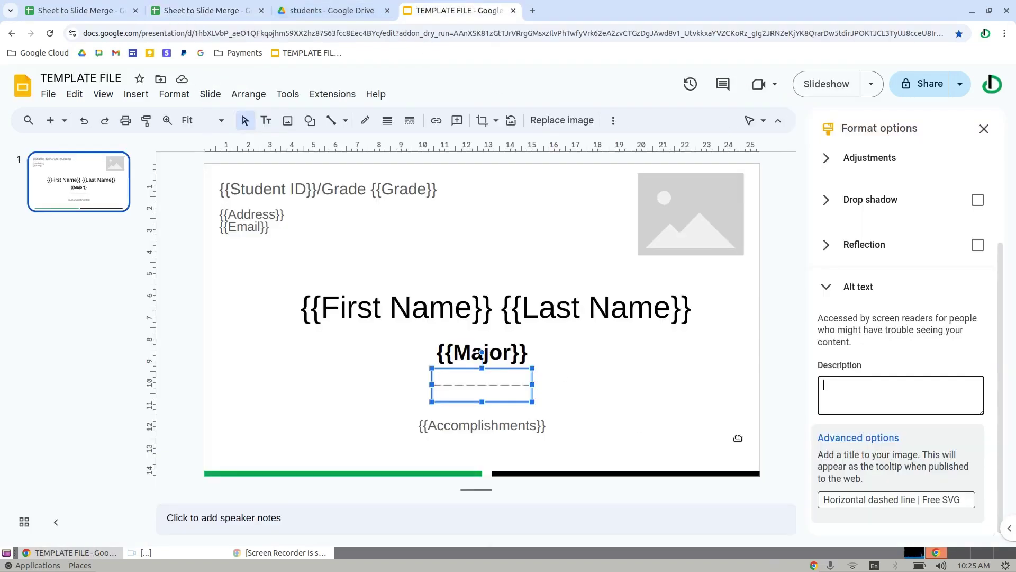
type("{{")
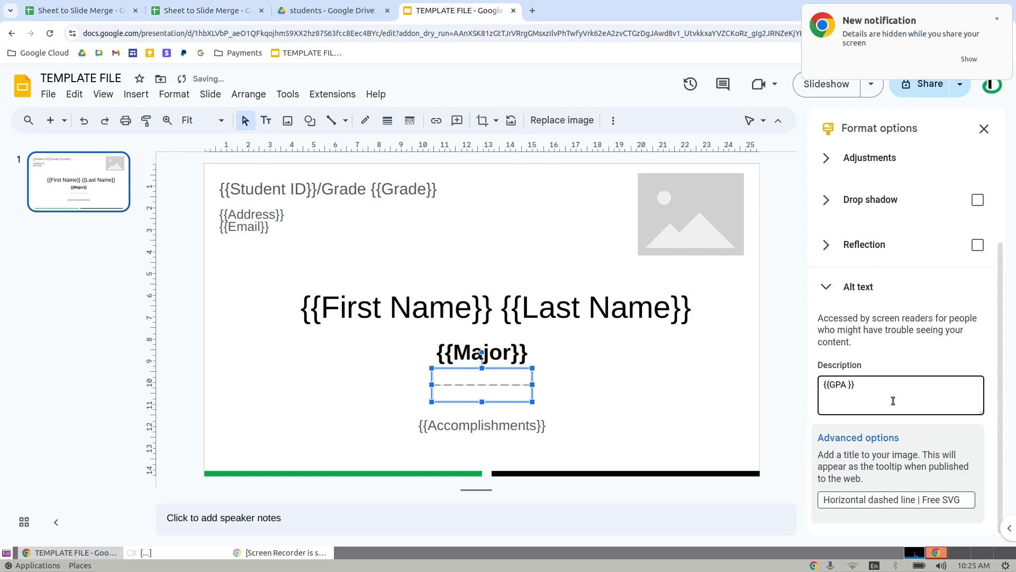
type("GPA Image")
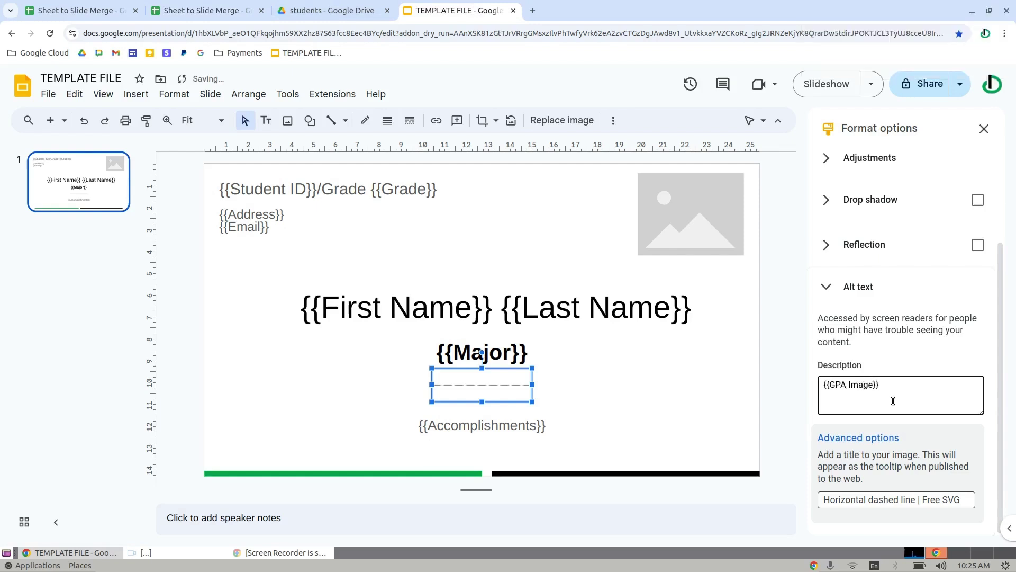
Step: Collapse Alt text, reselect the dashed line under {{Major}}, and close Format options
left_click(888, 284)
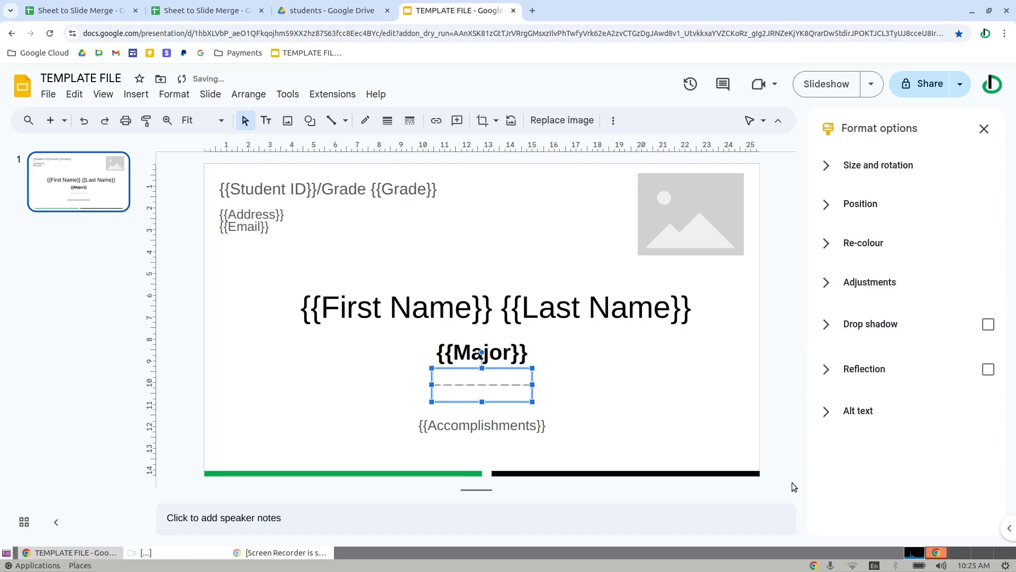
left_click(748, 369)
left_click(789, 399)
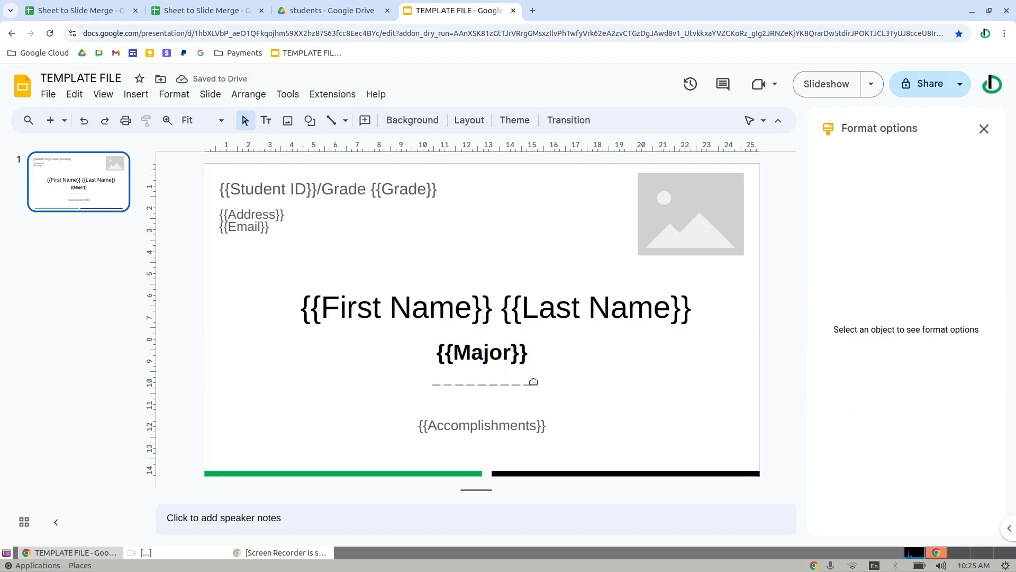
left_click(517, 386)
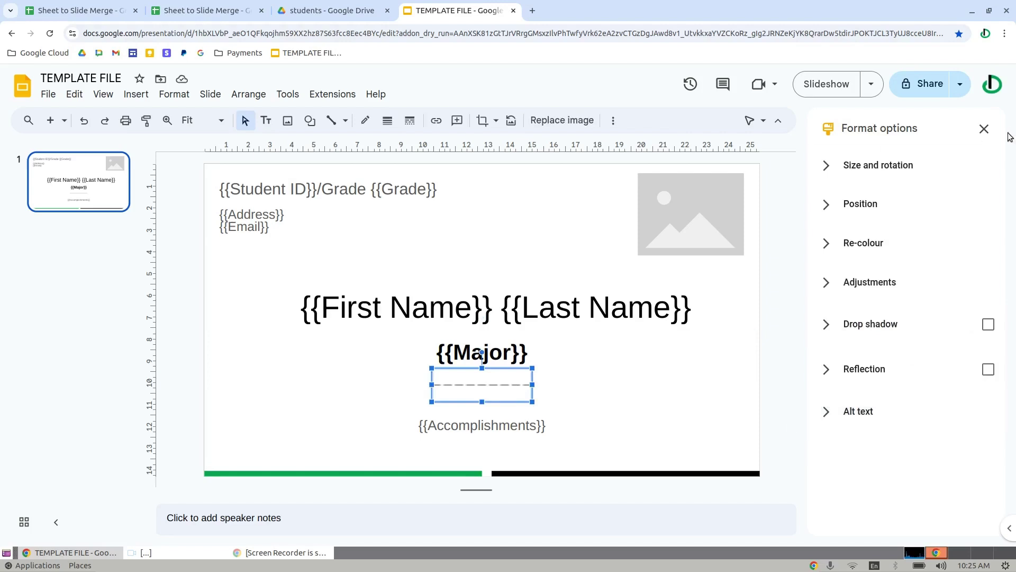
left_click(984, 129)
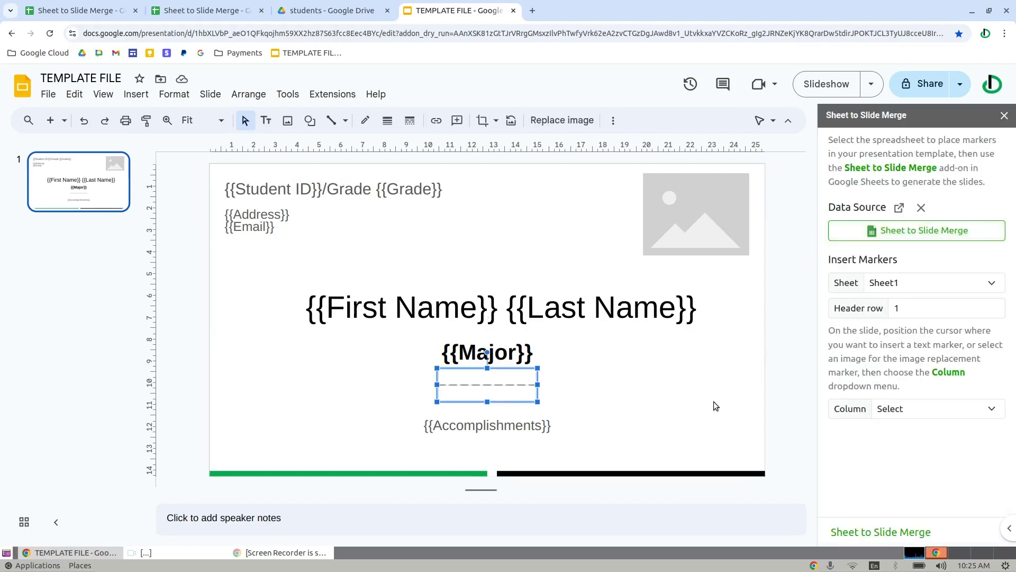
Step: Link the 'Sheet to Slide Merge' spreadsheet as the merge sidebar's data source
left_click(939, 407)
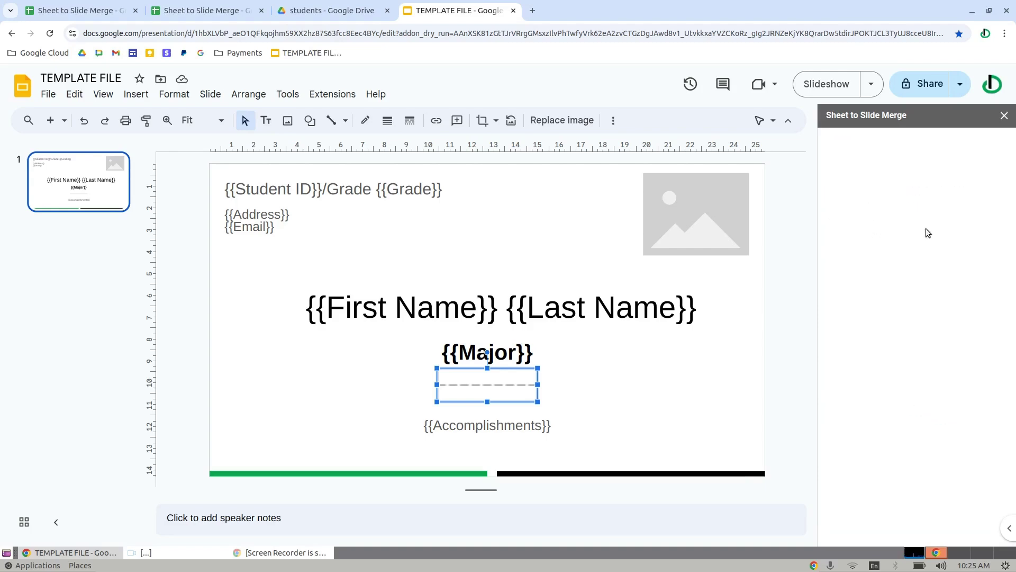
left_click(891, 238)
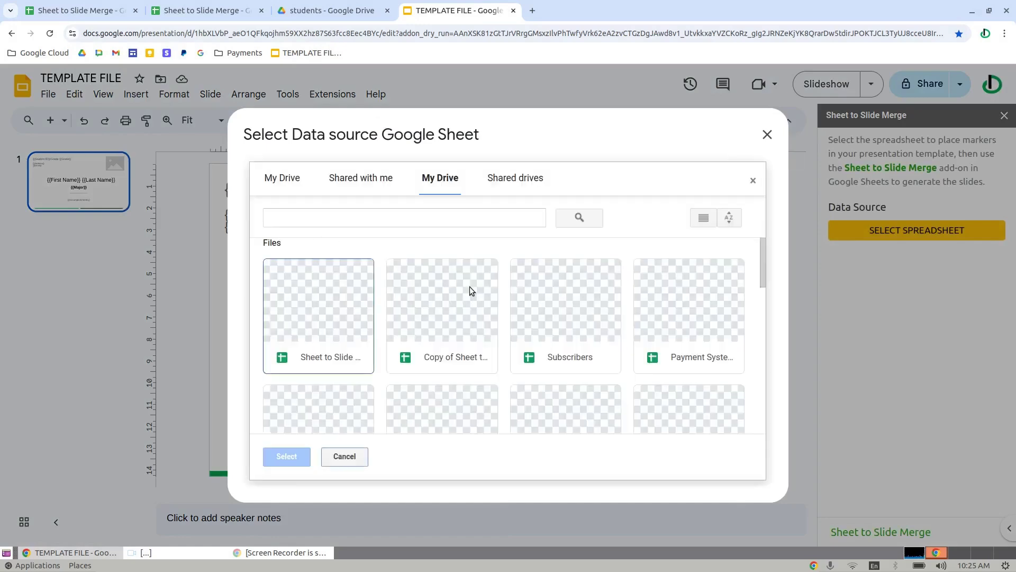
double_click(335, 295)
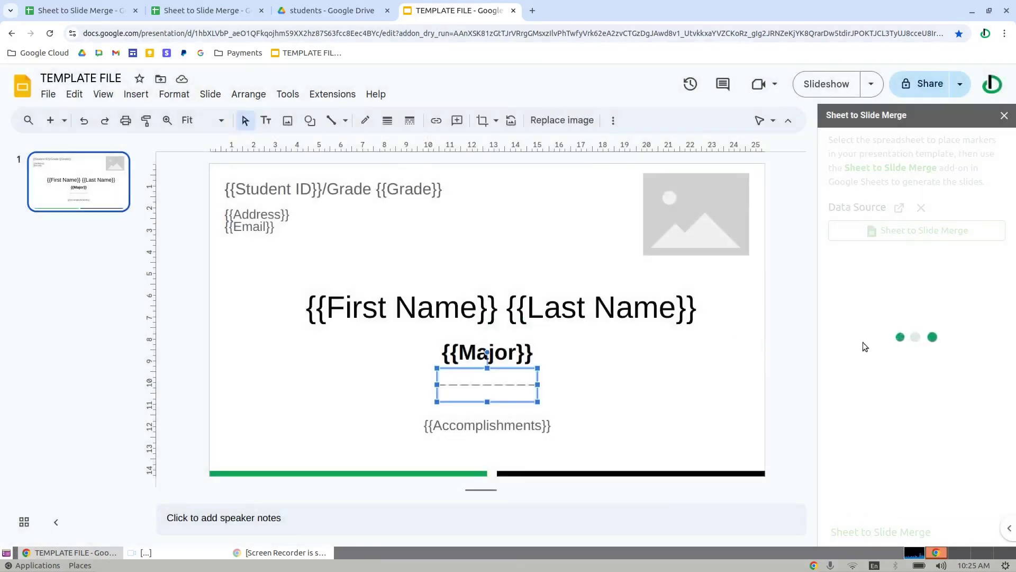
left_click(688, 231)
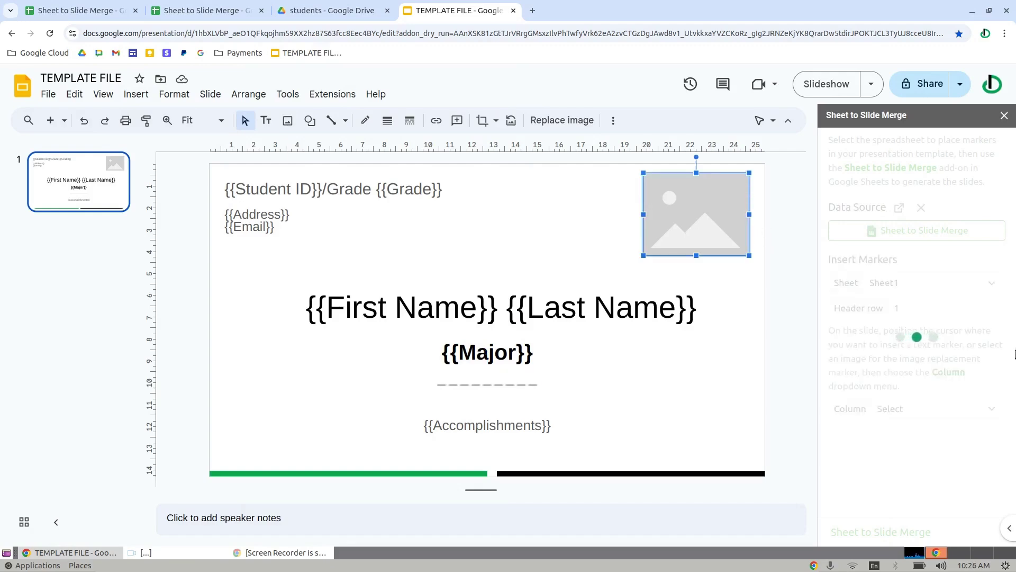
Step: Assign the GPA Image column marker to the top-right placeholder, replacing {{Photo}}
left_click(909, 409)
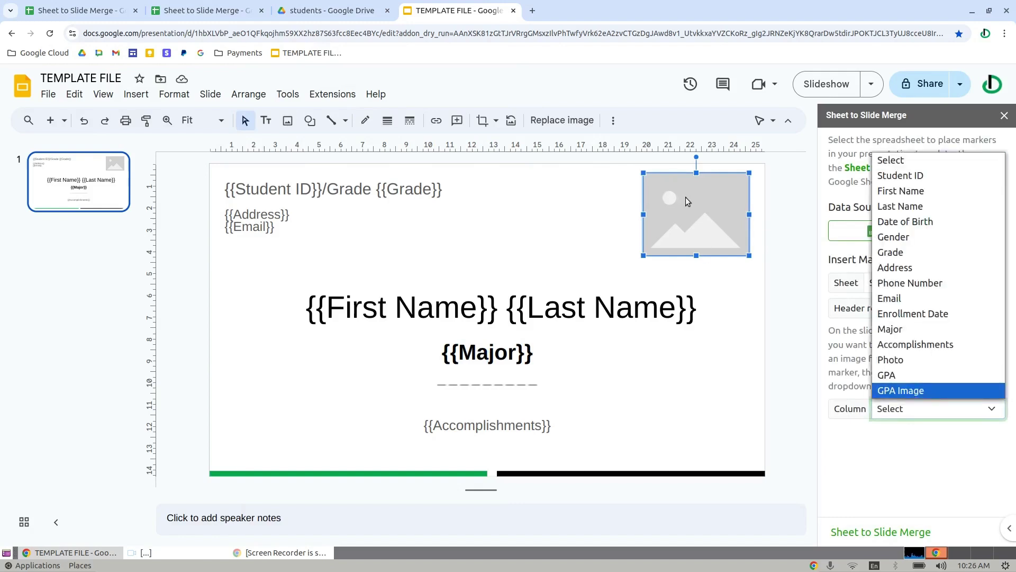
left_click(915, 390)
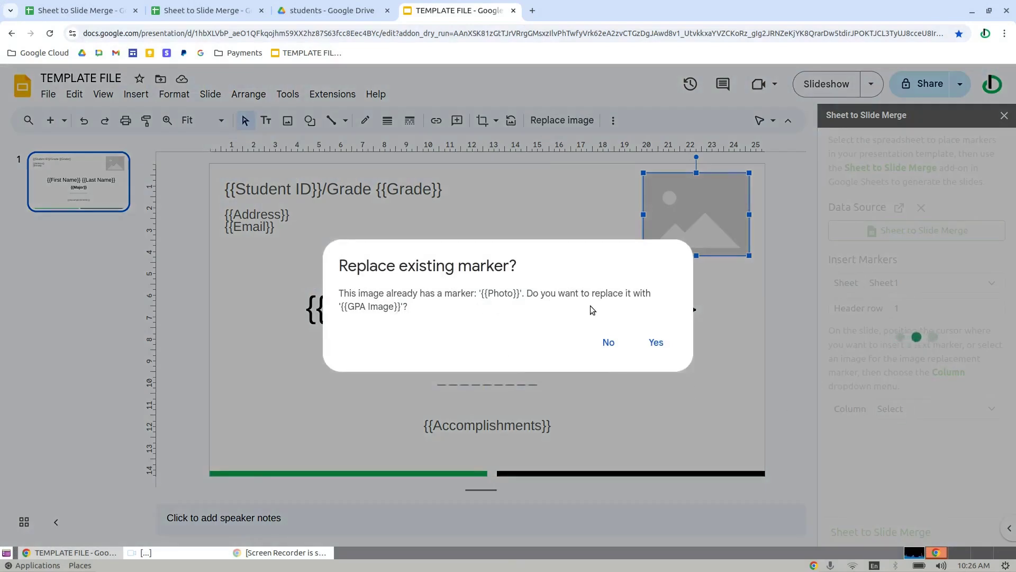
left_click(655, 343)
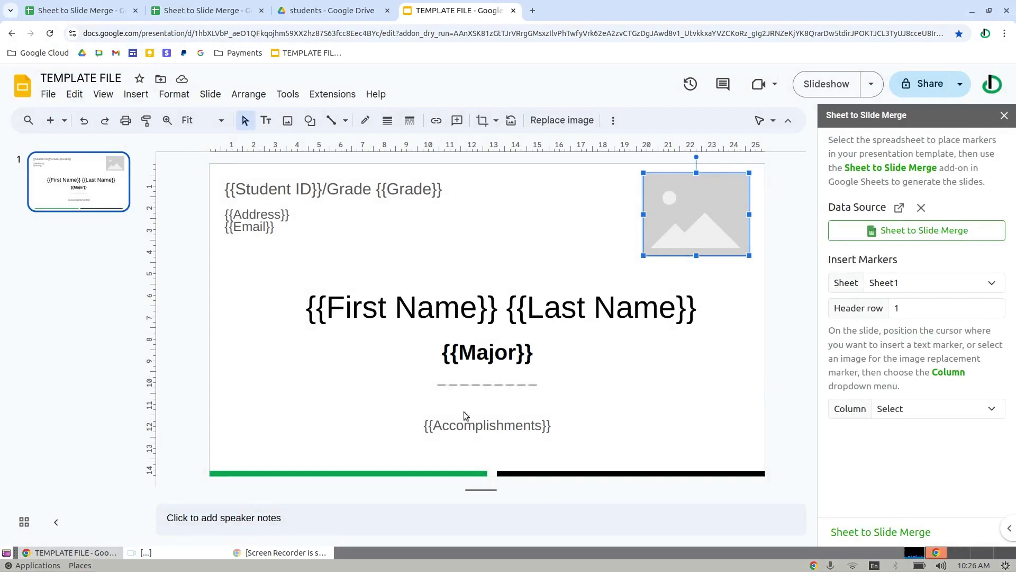
left_click(479, 394)
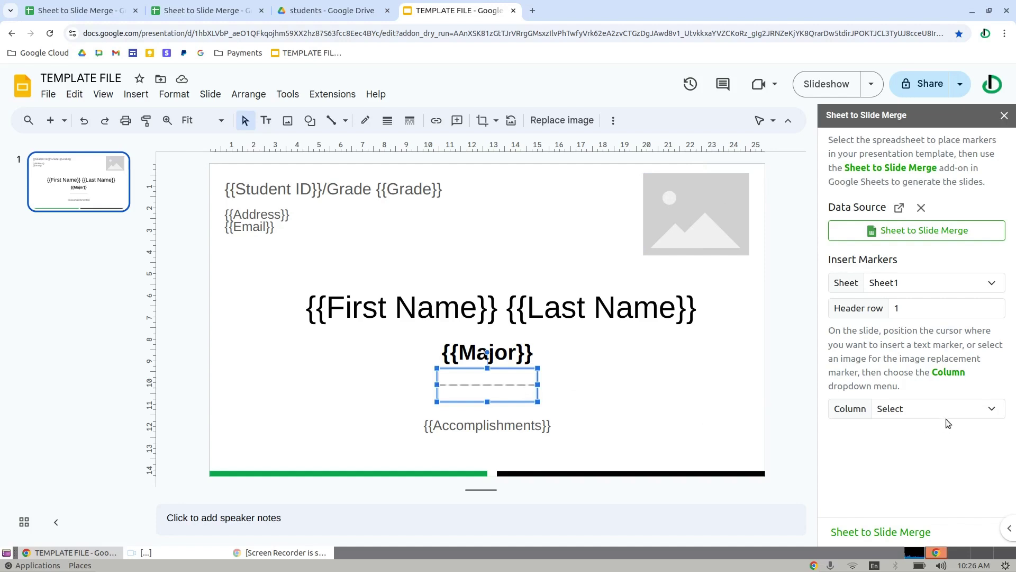
Step: Reassign the Photo column marker to the top-right placeholder picture
left_click(707, 217)
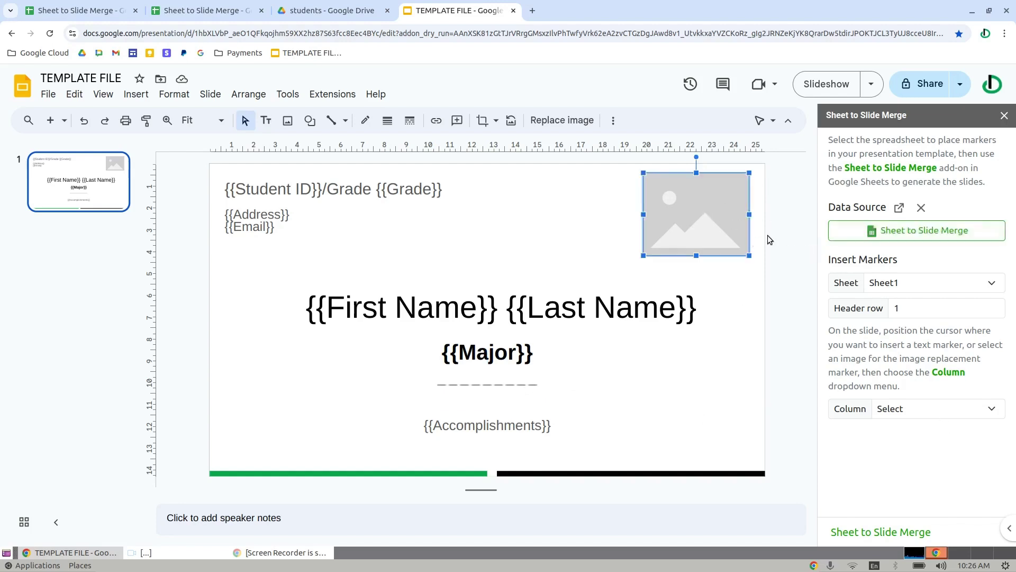
left_click(950, 410)
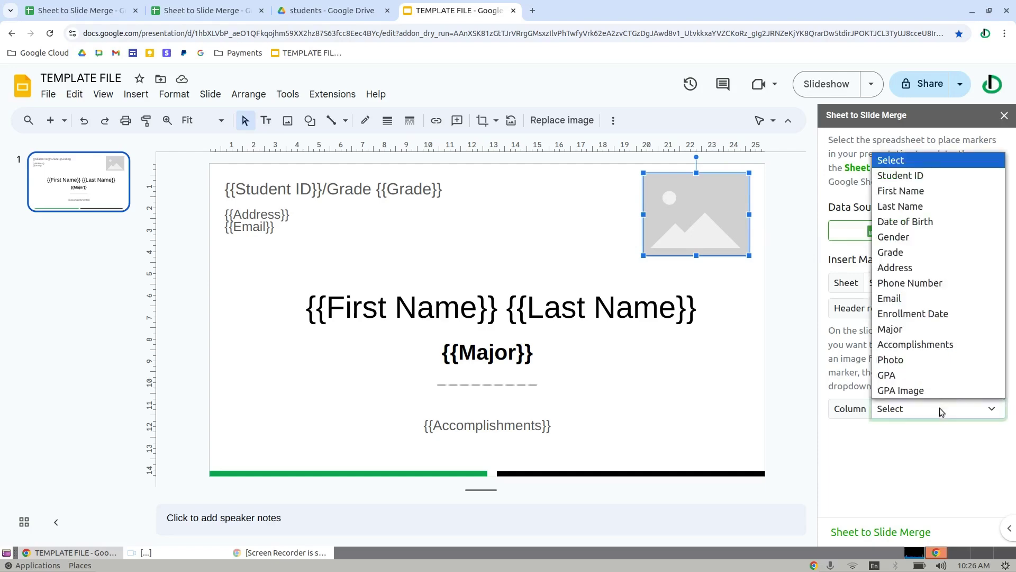
left_click(911, 363)
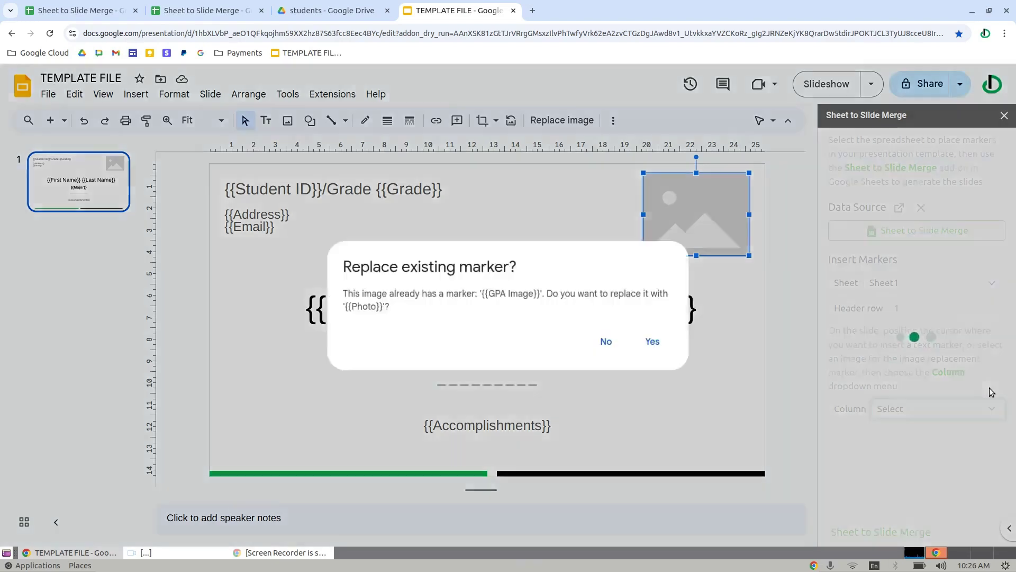
left_click(653, 342)
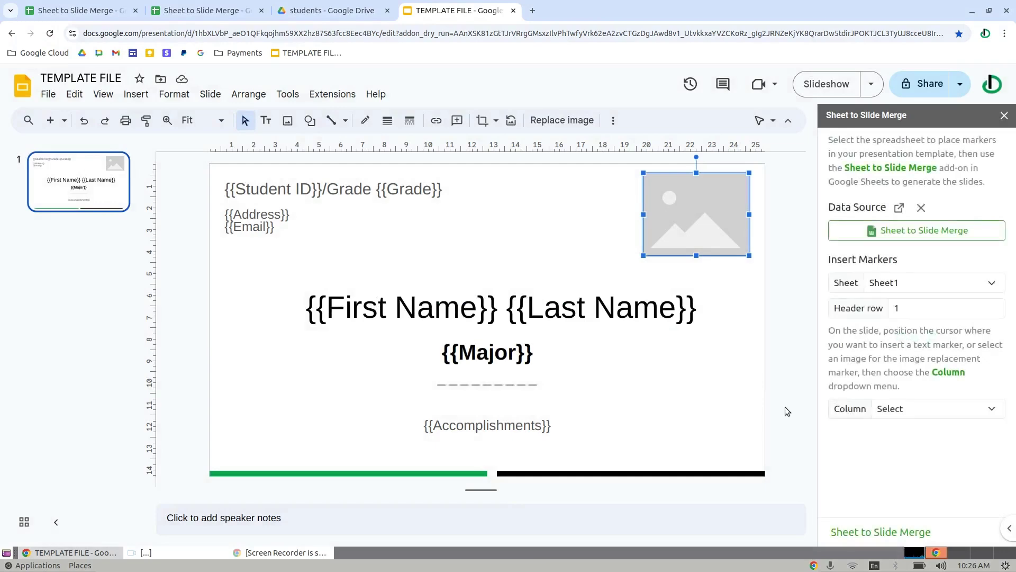
Step: Reapply the GPA Image marker to the dashed line under {{Major}}
left_click(523, 384)
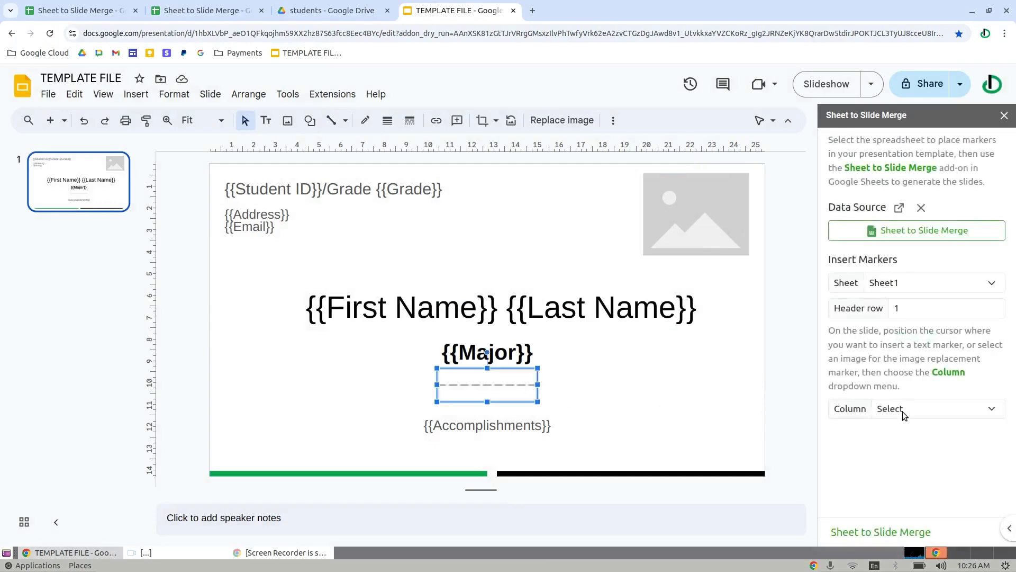
left_click(903, 411)
left_click(906, 391)
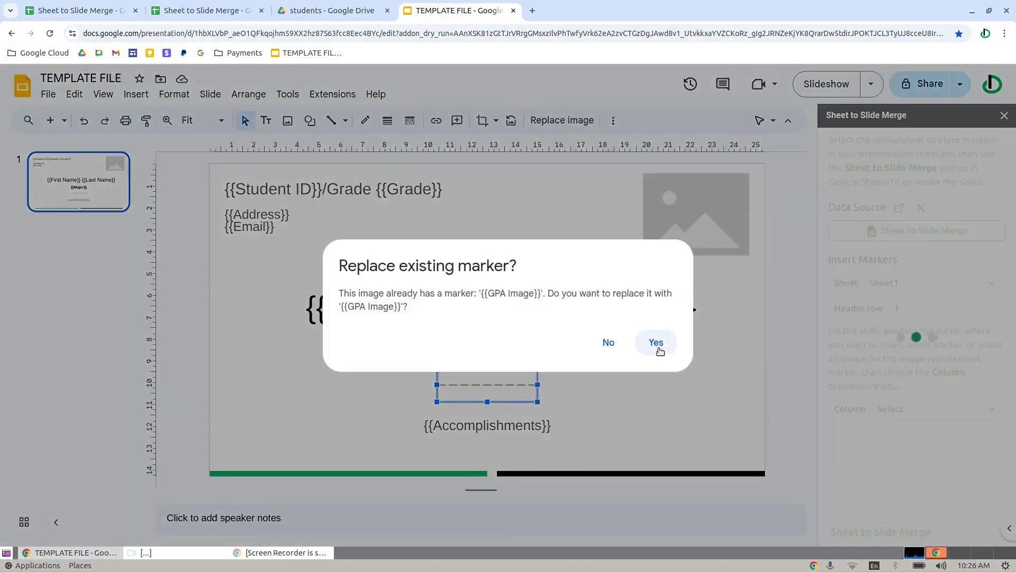
left_click(659, 347)
right_click(522, 384)
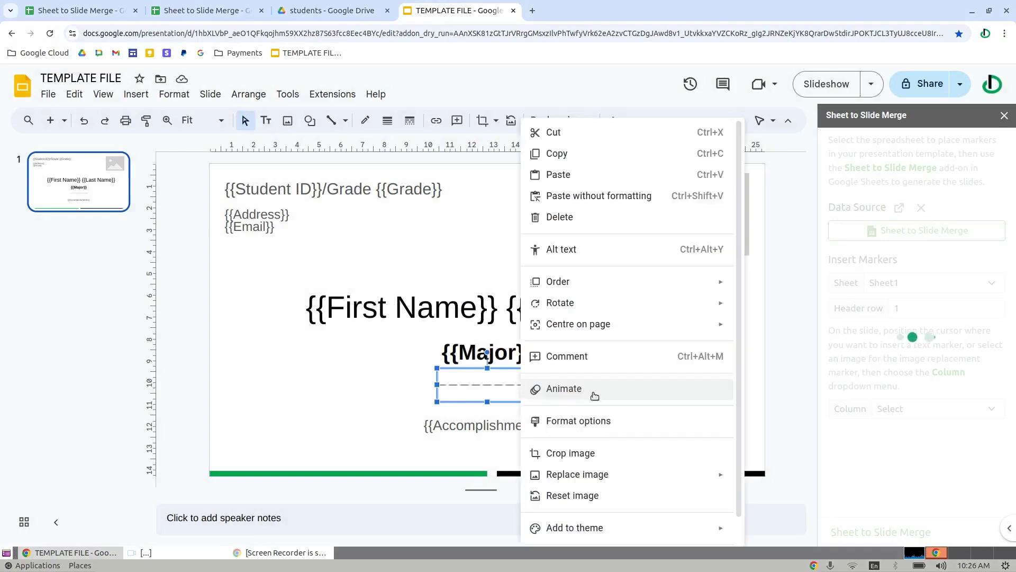
left_click(583, 420)
left_click(900, 411)
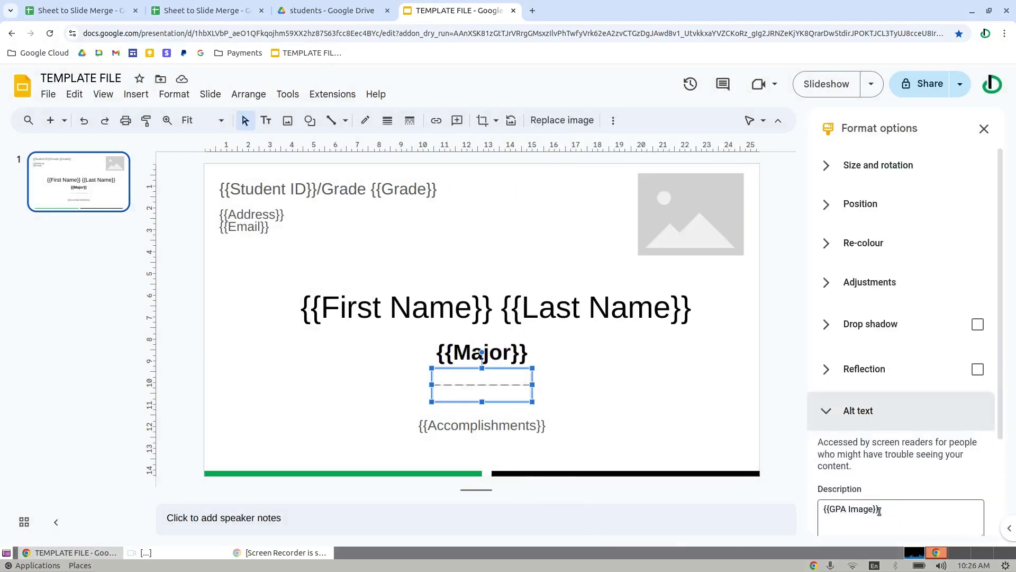
triple_click(912, 511)
left_click(899, 512)
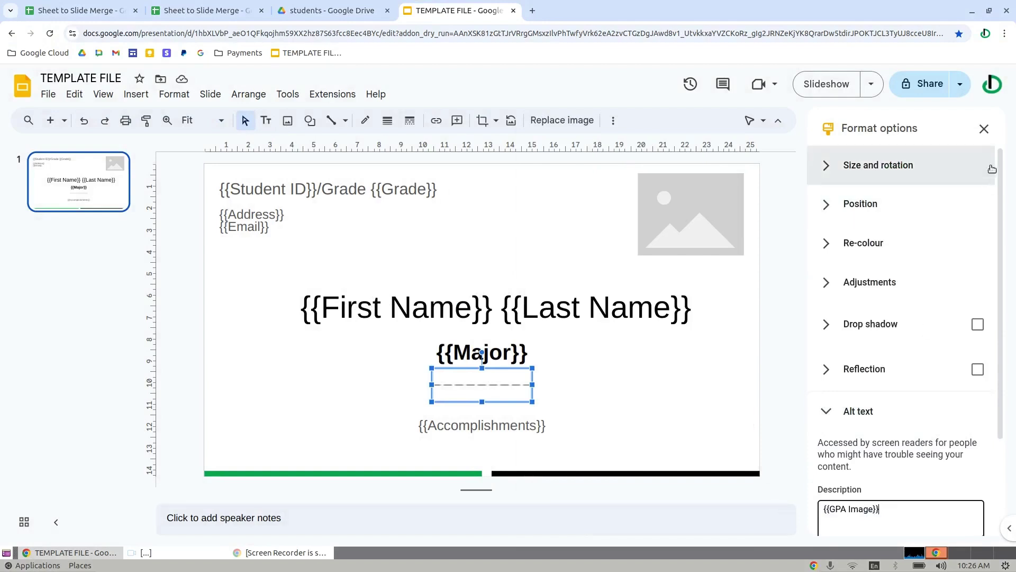
left_click(984, 129)
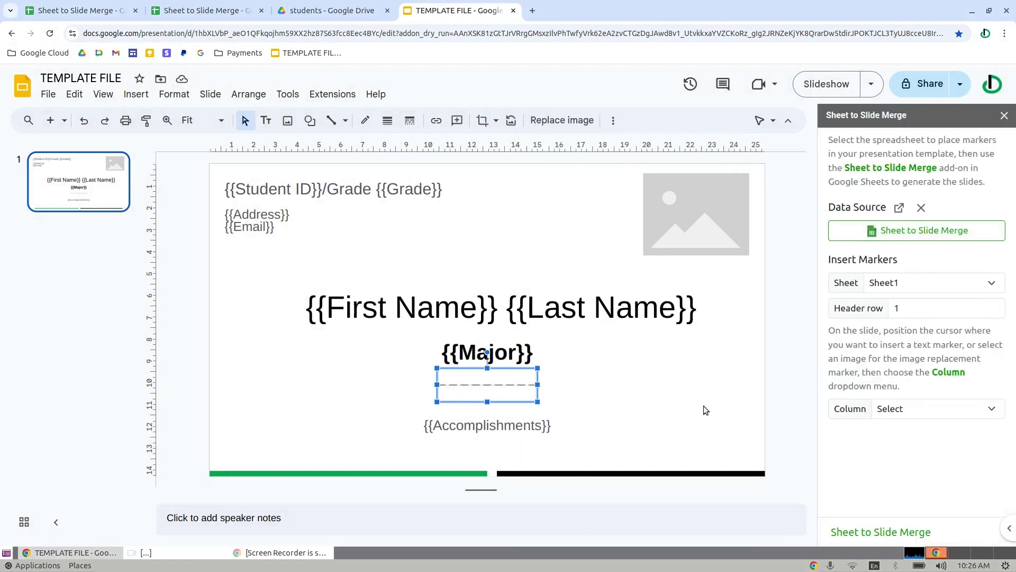
left_click(929, 411)
left_click(928, 411)
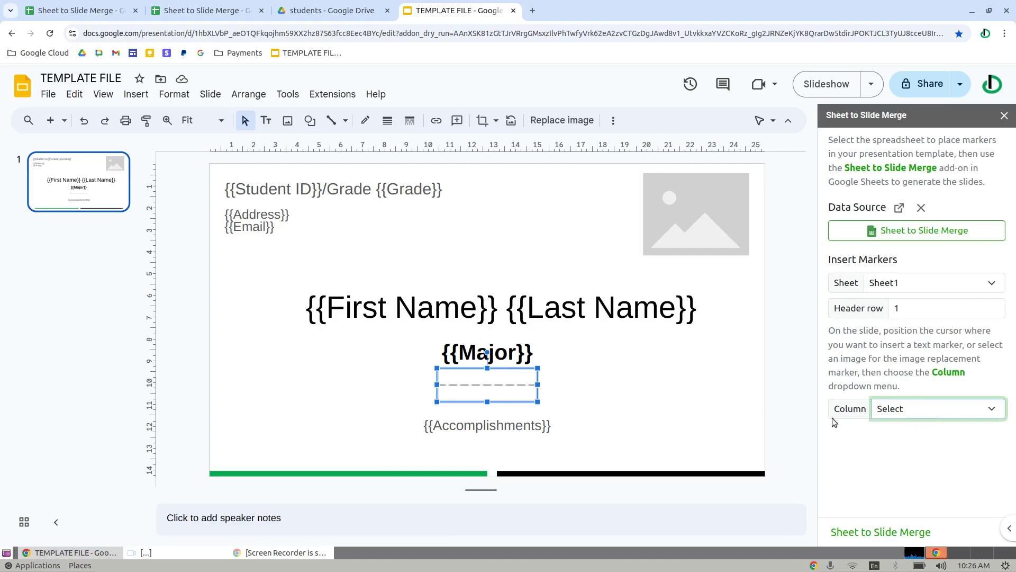
left_click(374, 247)
left_click(500, 304)
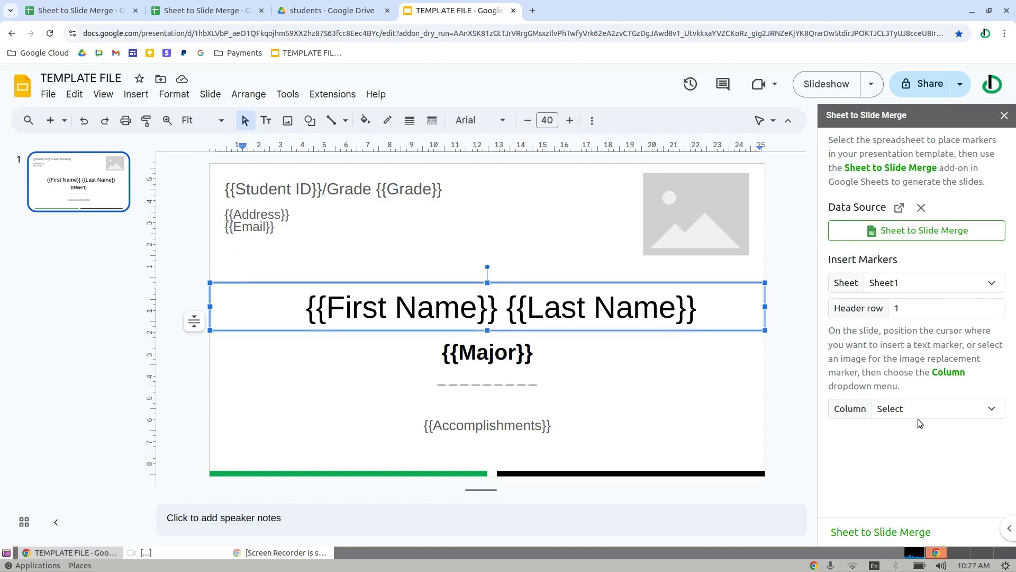
left_click(723, 197)
left_click(916, 409)
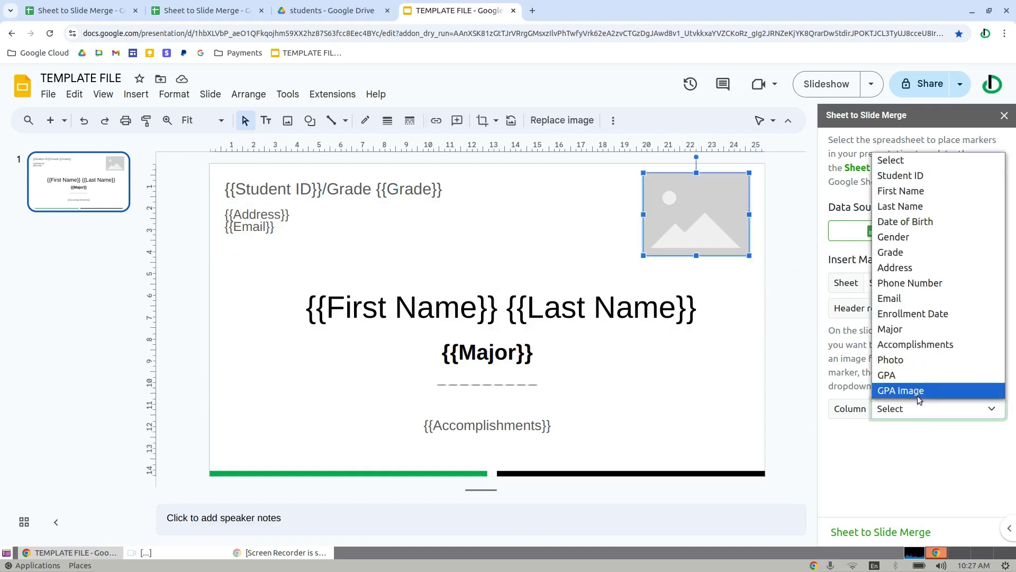
left_click(909, 438)
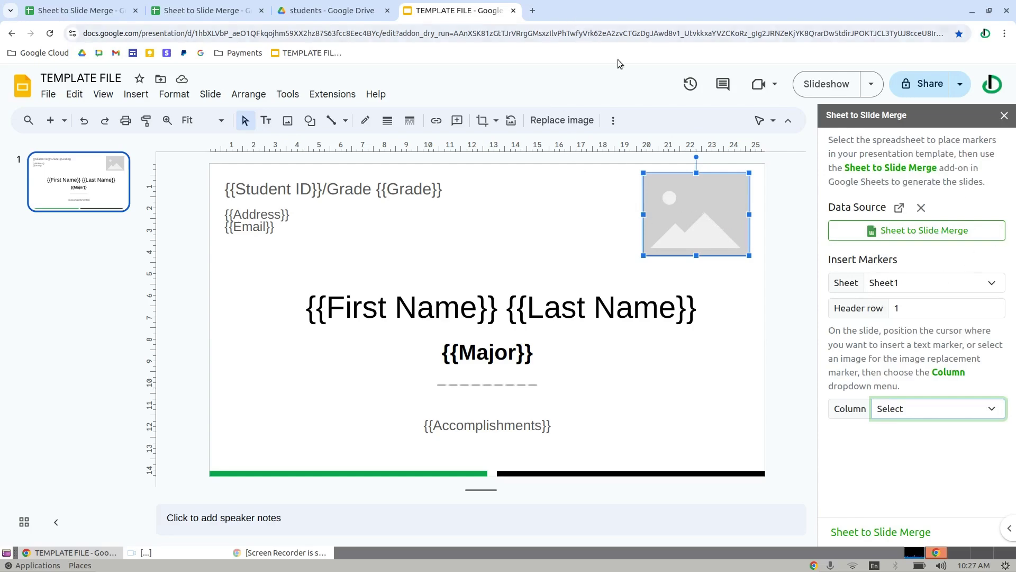
Step: Choose TEMPLATE FILE as the template and Student Photos as the destination folder
left_click(141, 7)
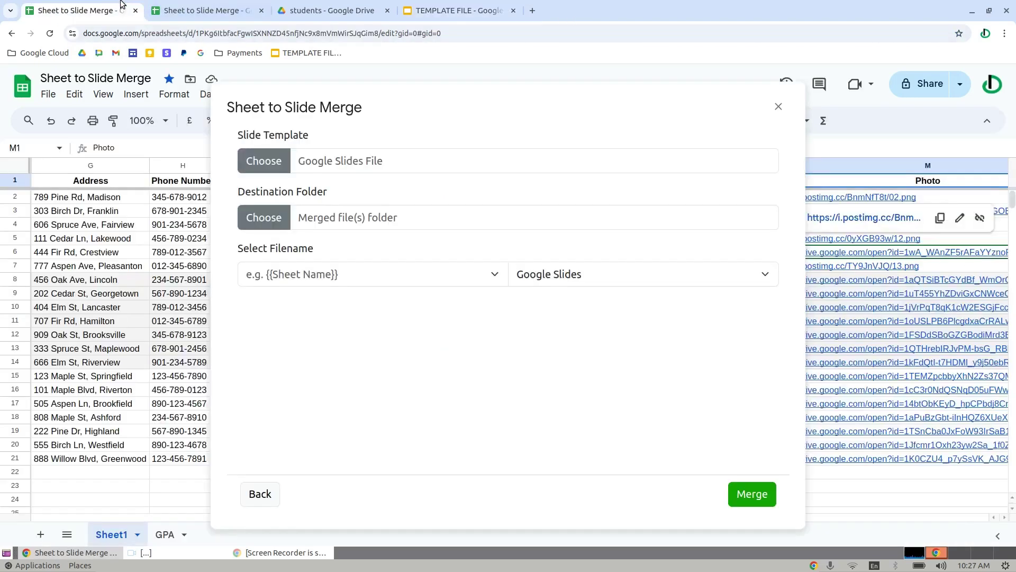
left_click(332, 160)
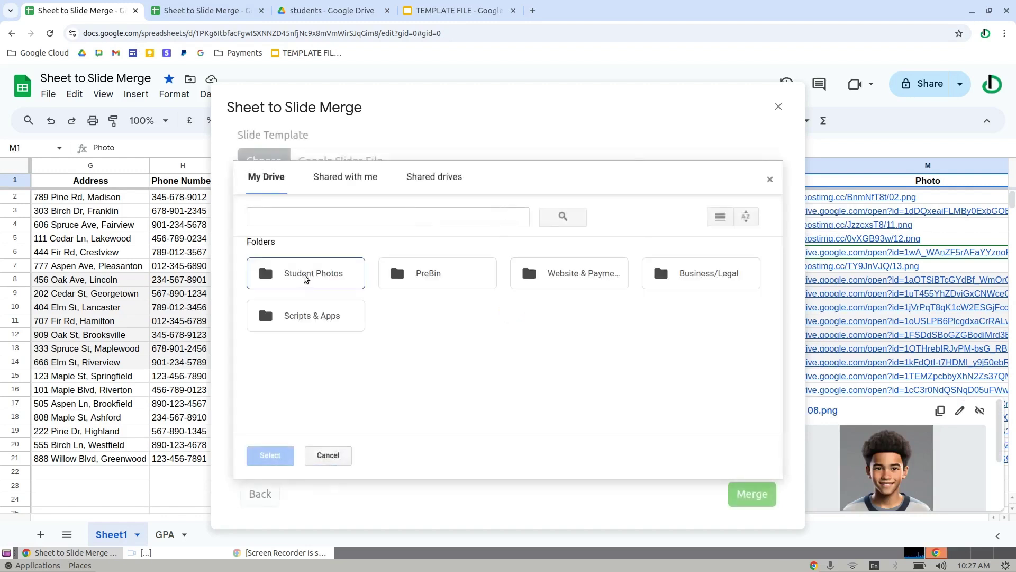
double_click(306, 278)
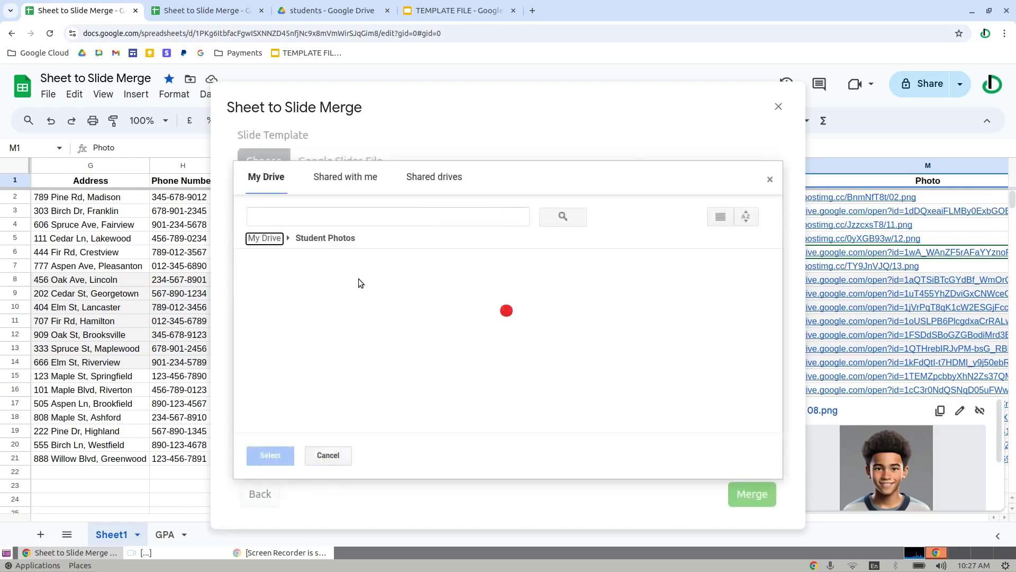
scroll(334, 377, "down", 1)
double_click(333, 378)
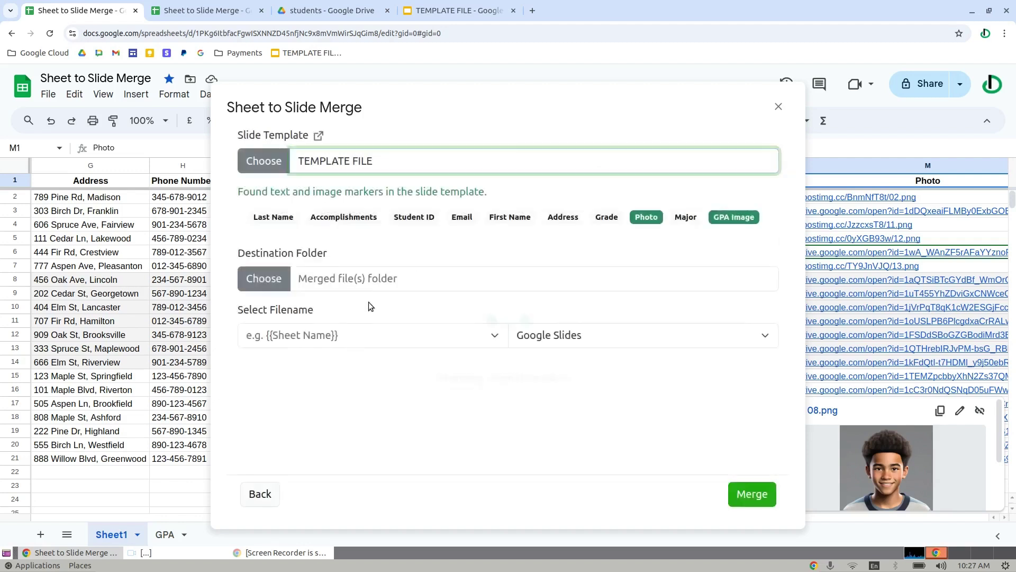
left_click(343, 283)
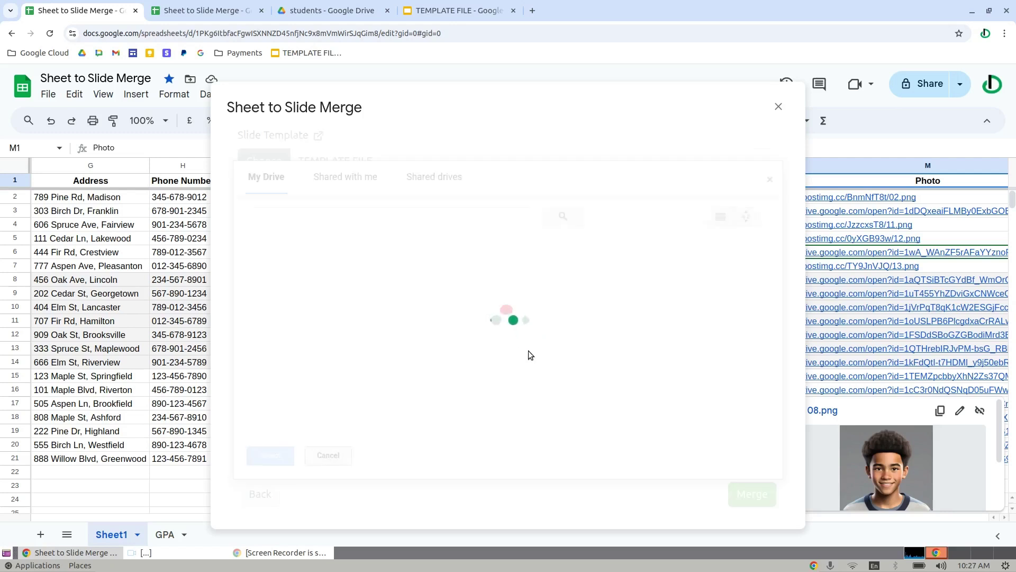
left_click(323, 273)
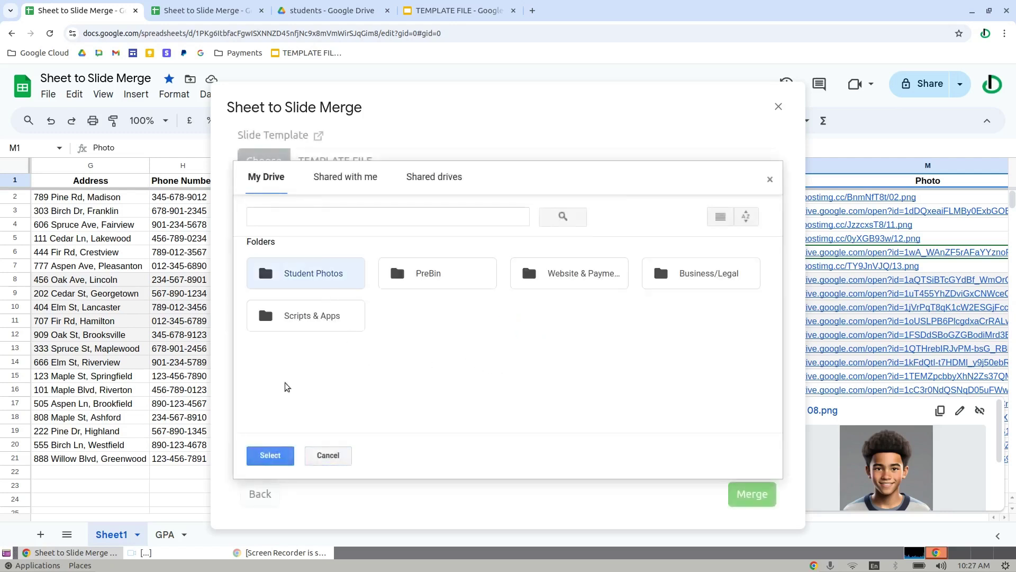
left_click(270, 456)
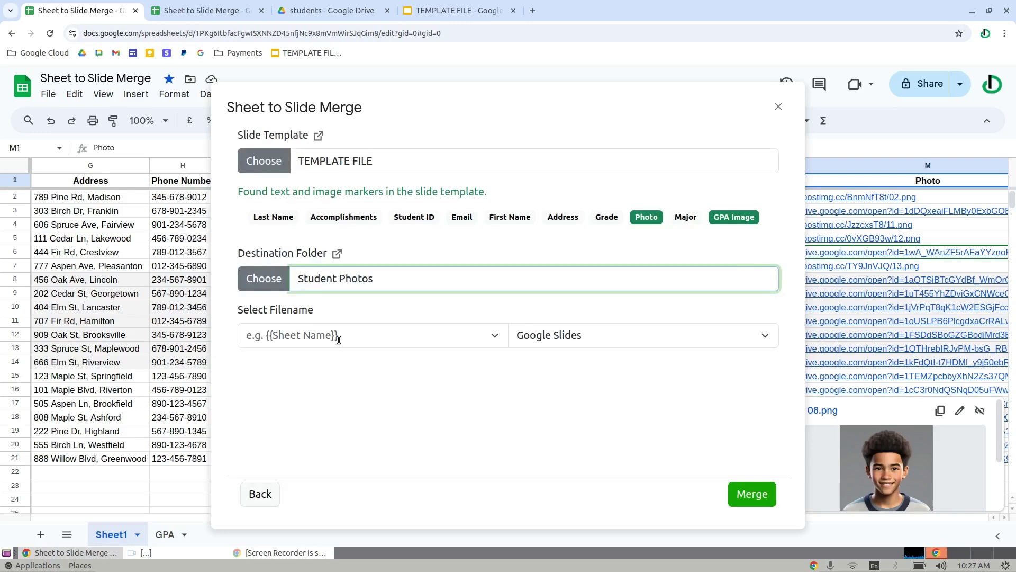
Step: Name output files {{First Name}} {{Last Name}} and keep Google Slides as the file type
left_click(361, 344)
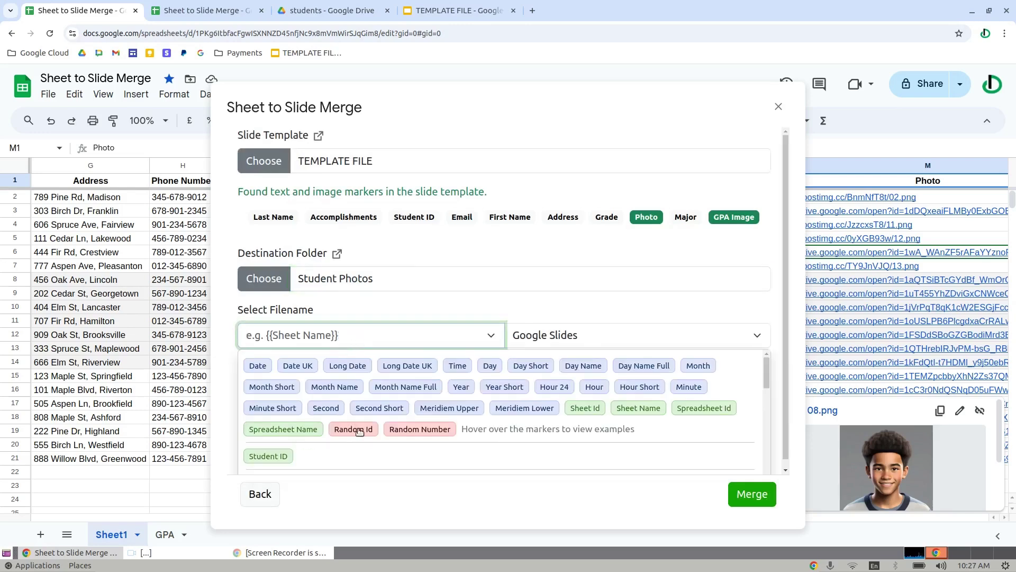
scroll(344, 429, "down", 2)
scroll(281, 429, "up", 1)
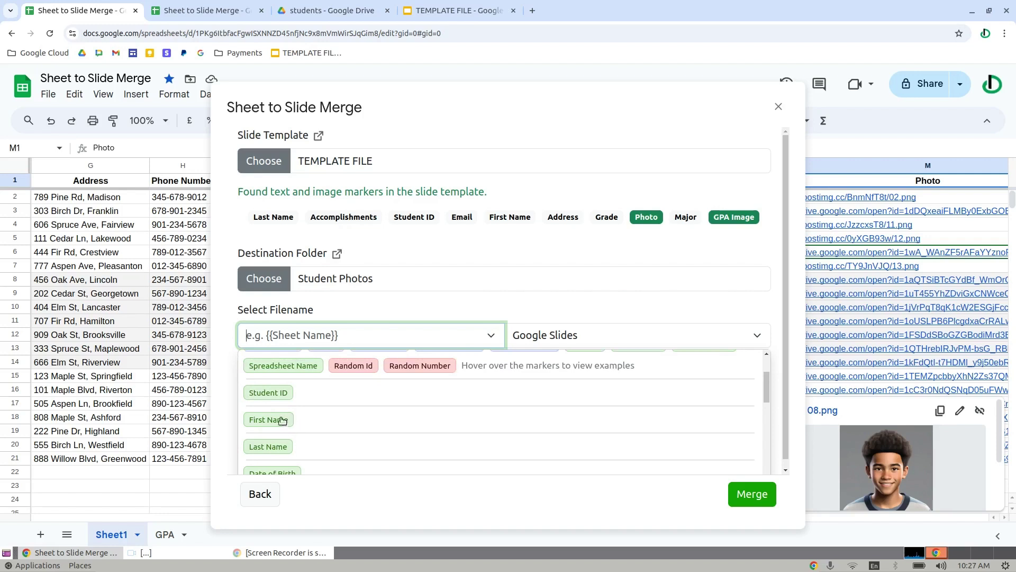
left_click(278, 422)
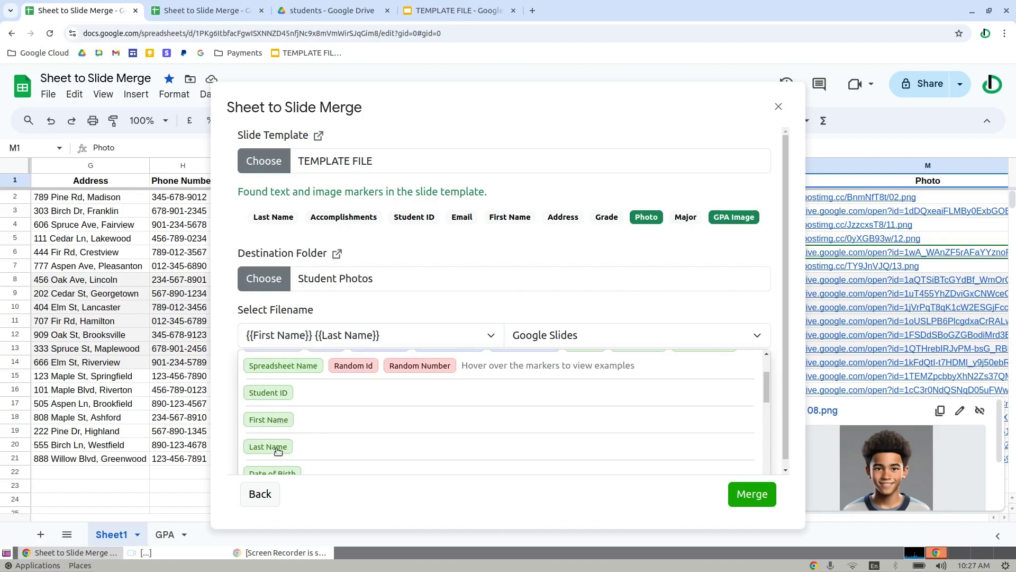
left_click(515, 323)
left_click(602, 336)
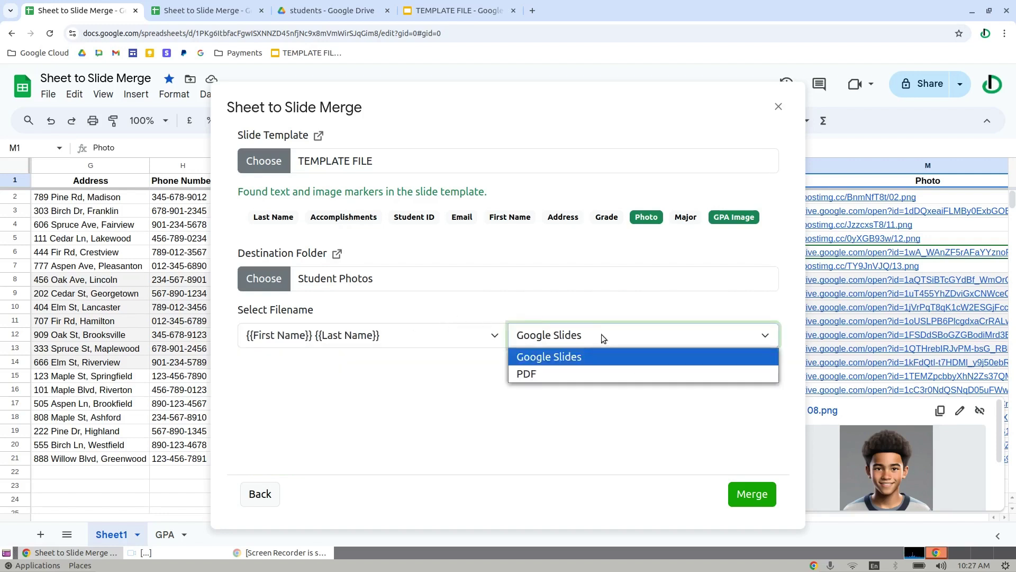
left_click(589, 355)
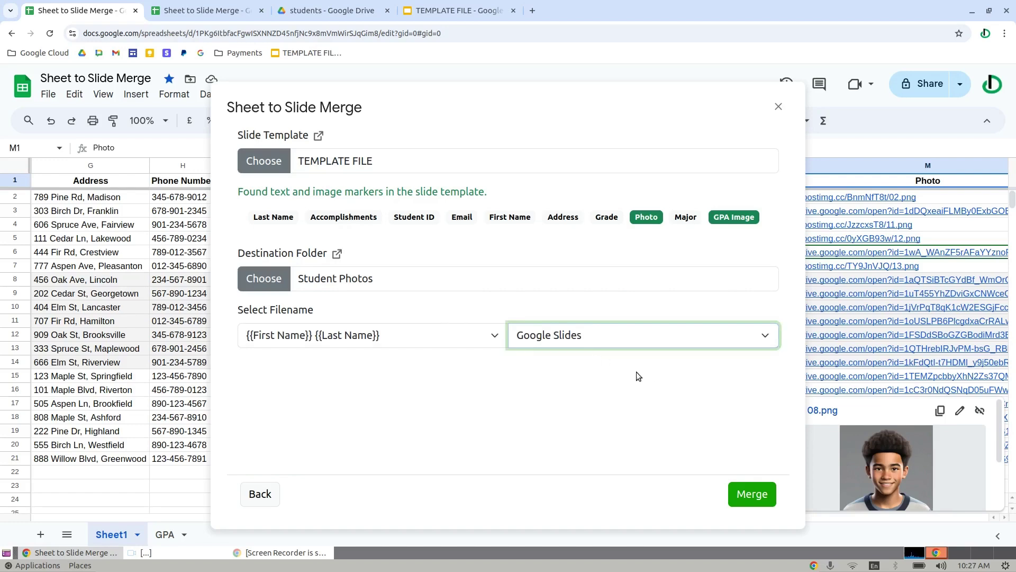
left_click(278, 498)
left_click(410, 164)
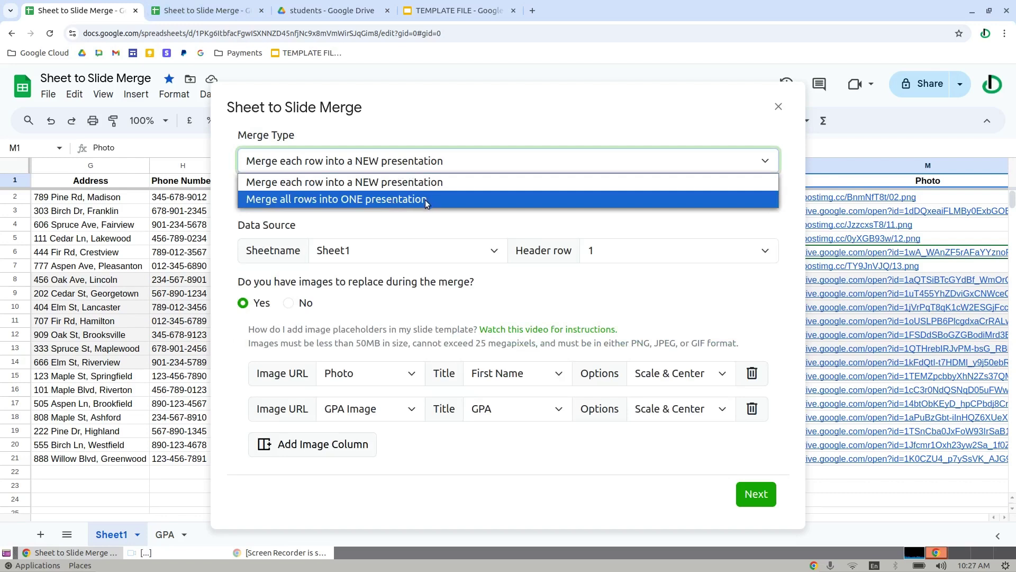
left_click(429, 184)
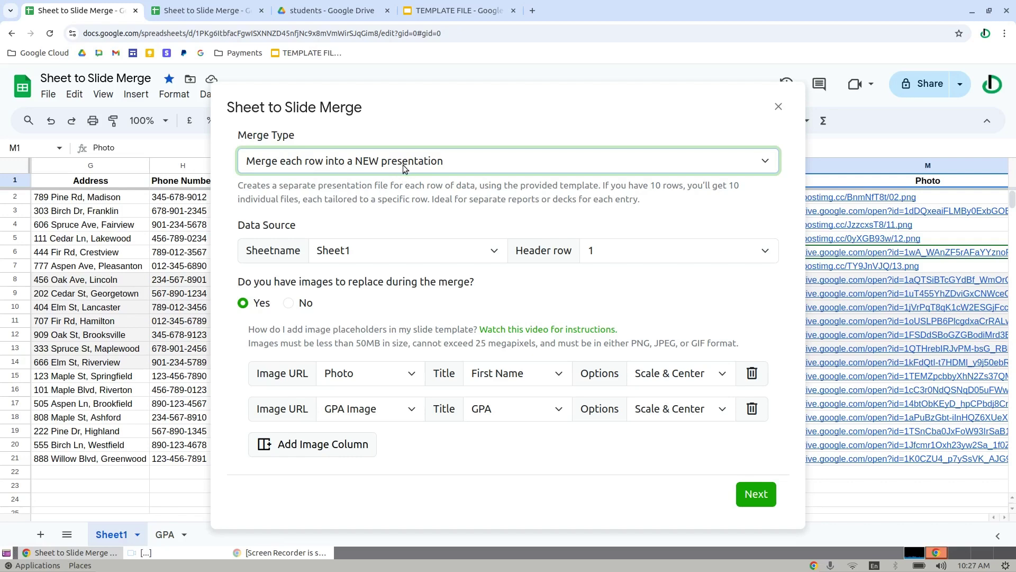
left_click(757, 494)
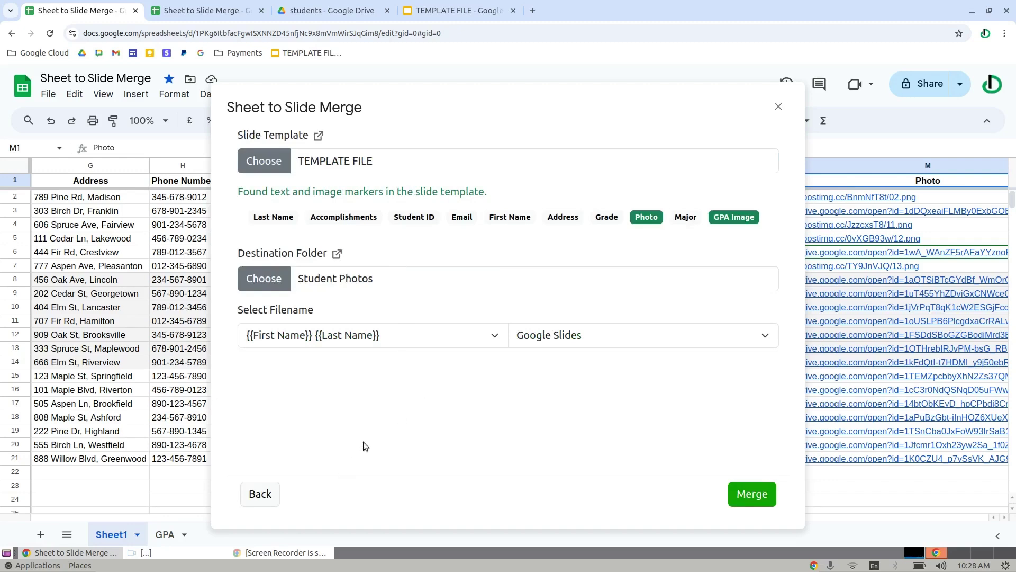
Step: Select student rows 2–7 and run Merge, moving the dialog aside to reveal column P
left_click_drag(4, 212, 11, 241)
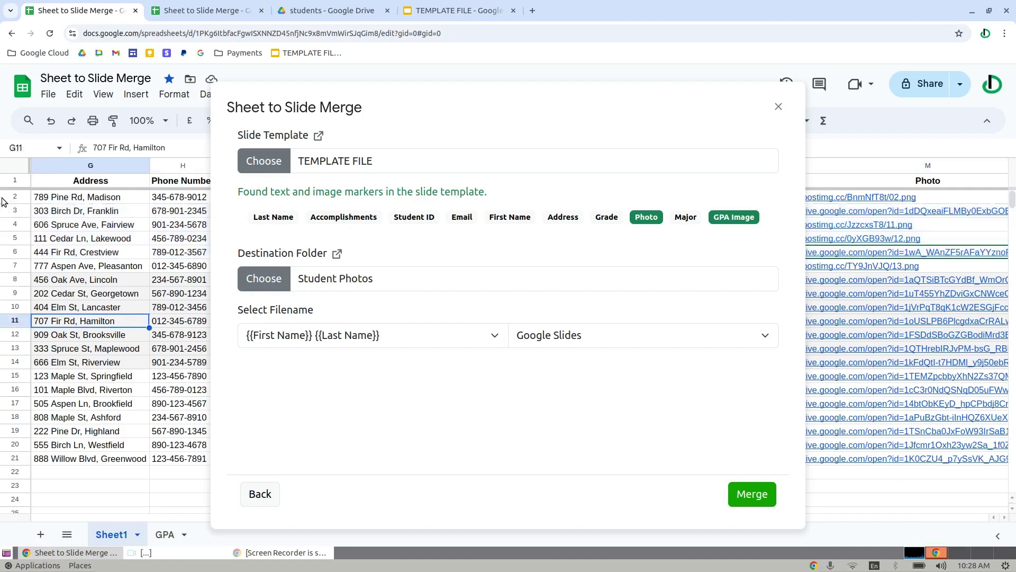
left_click_drag(3, 199, 11, 270)
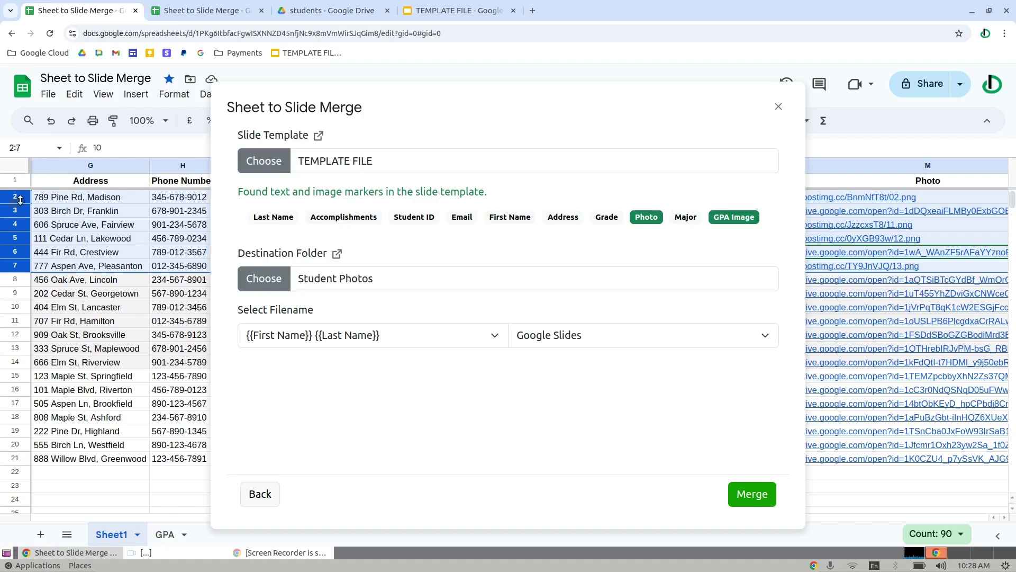
left_click(17, 271)
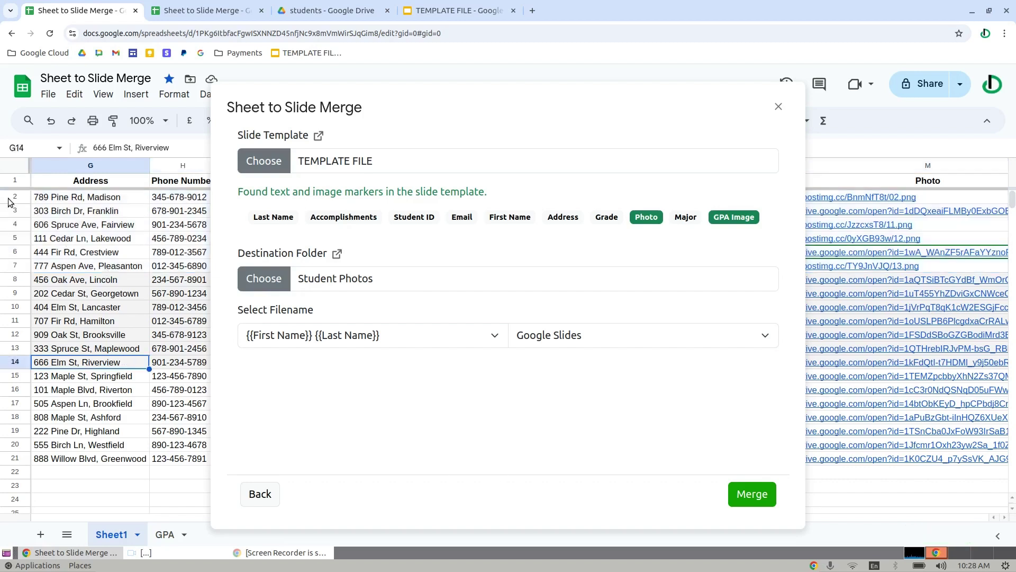
left_click_drag(12, 197, 2, 272)
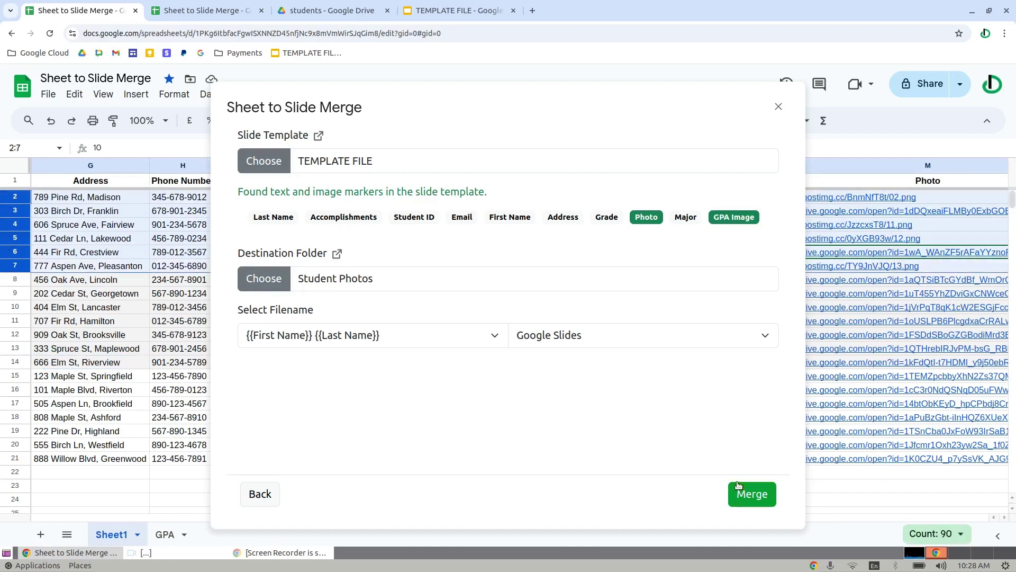
left_click(751, 495)
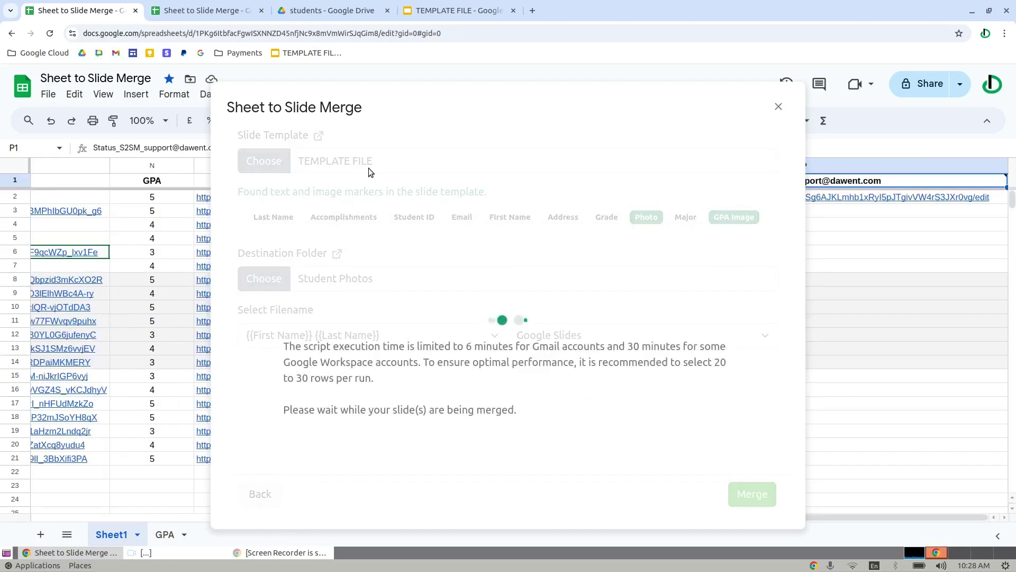
left_click_drag(247, 110, 126, 102)
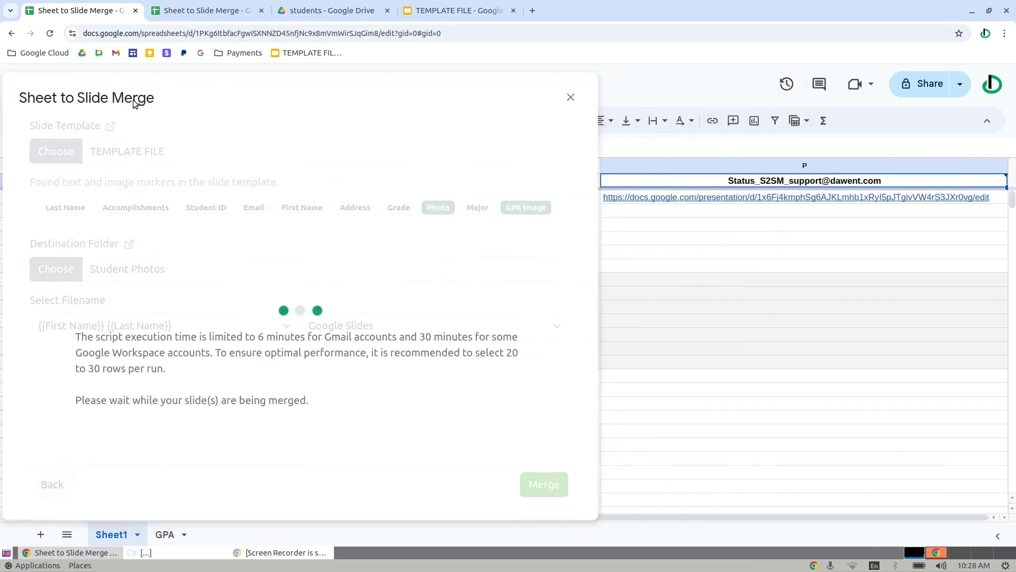
mouse_move(687, 198)
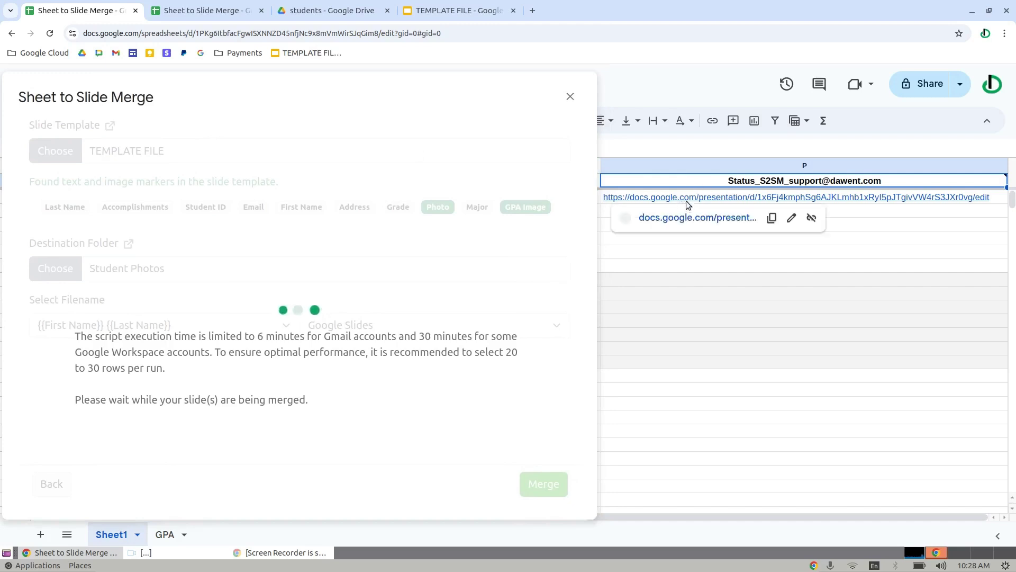
Step: Open the first generated presentation, inspect its photo, major and star rating, then close it
left_click(662, 218)
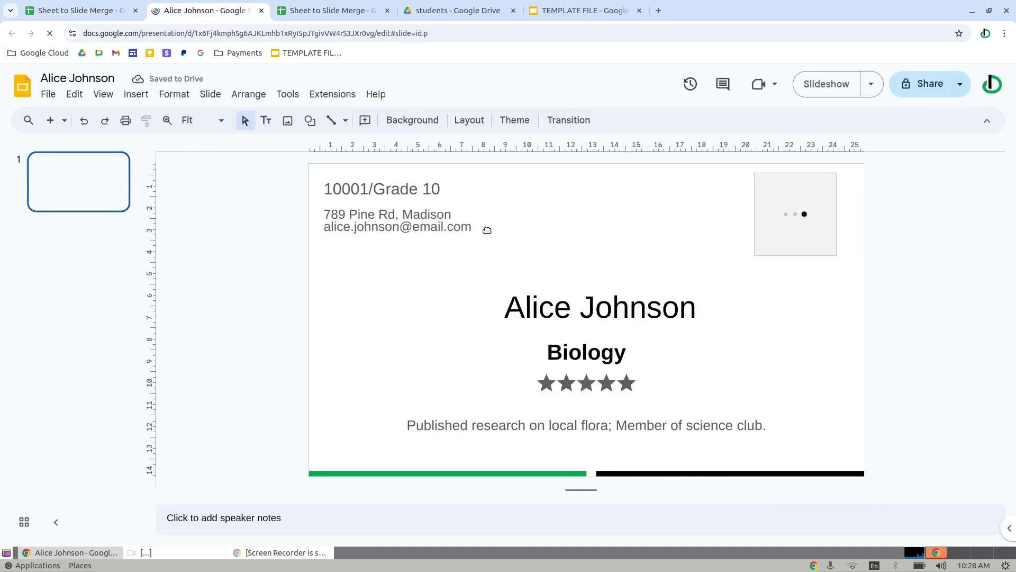
left_click(755, 239)
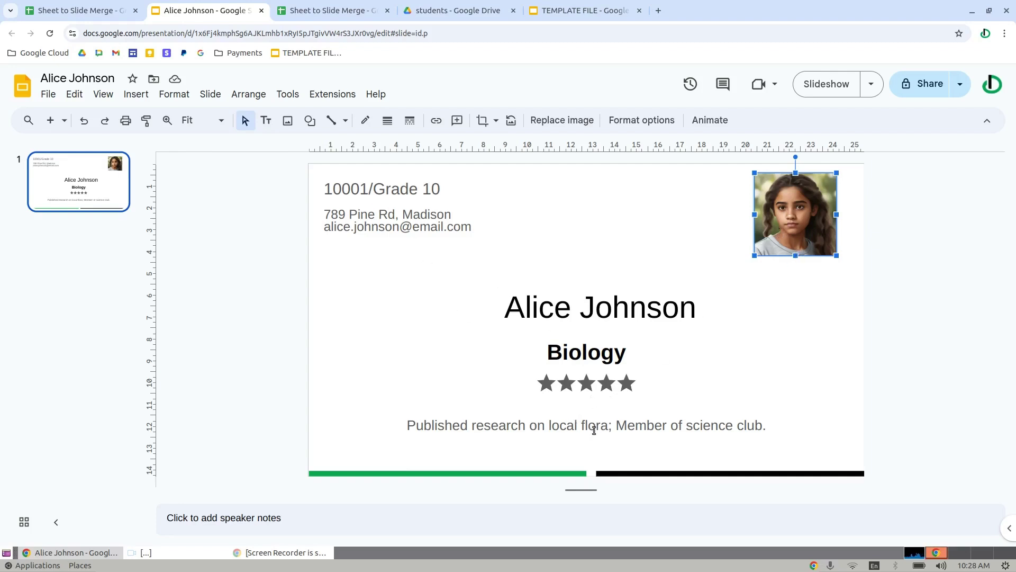
left_click(589, 377)
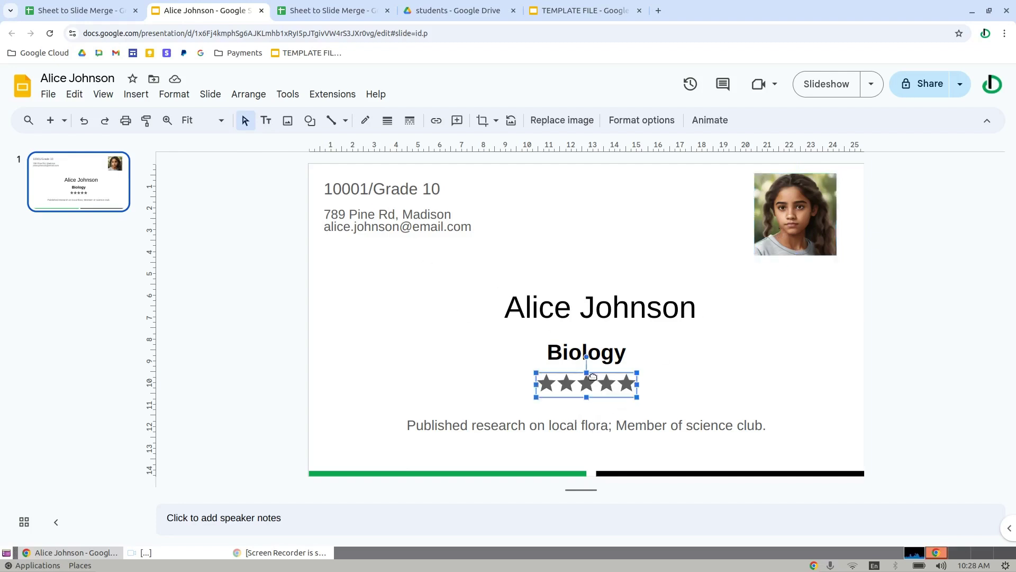
left_click(773, 376)
left_click(582, 391)
left_click(262, 11)
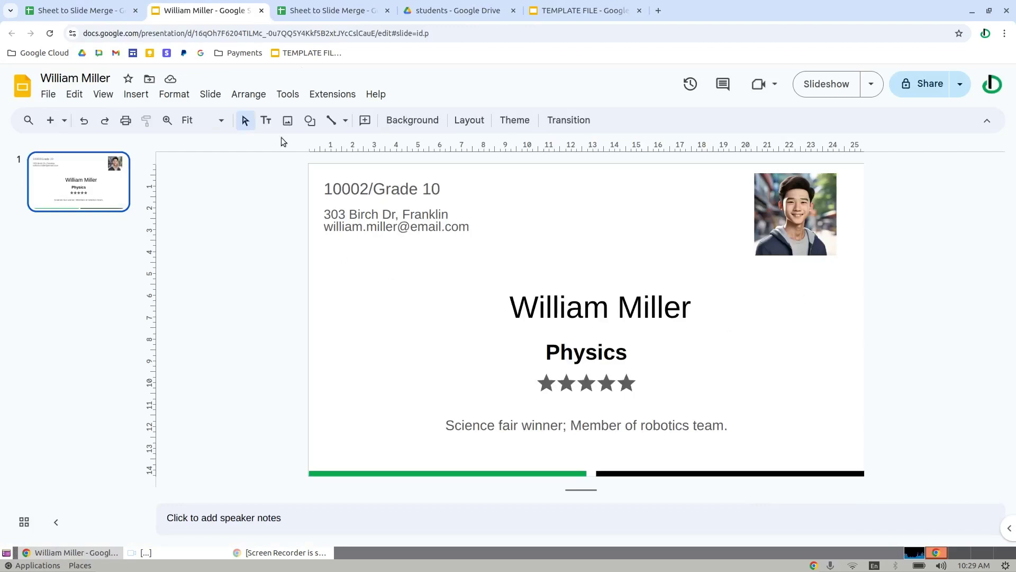
left_click(261, 11)
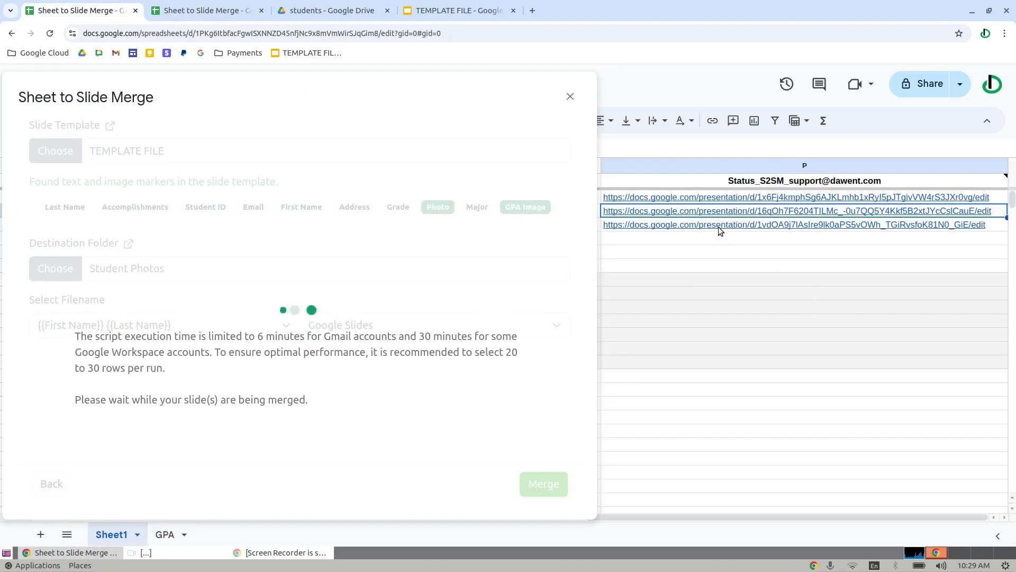
Step: Close the second presentation, dismiss 'Merge complete!', and view the Student Photos folder
left_click(682, 245)
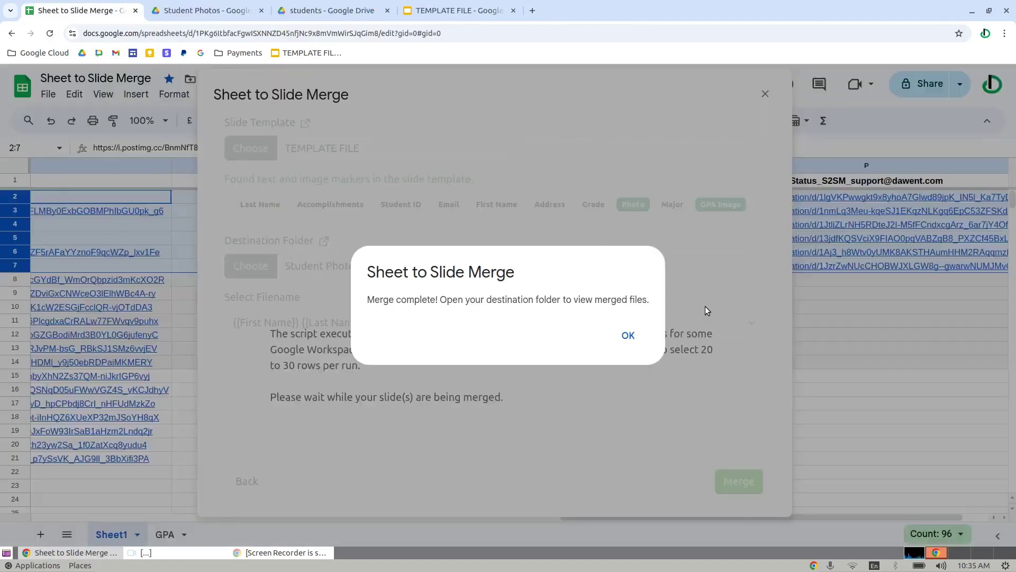
left_click(628, 337)
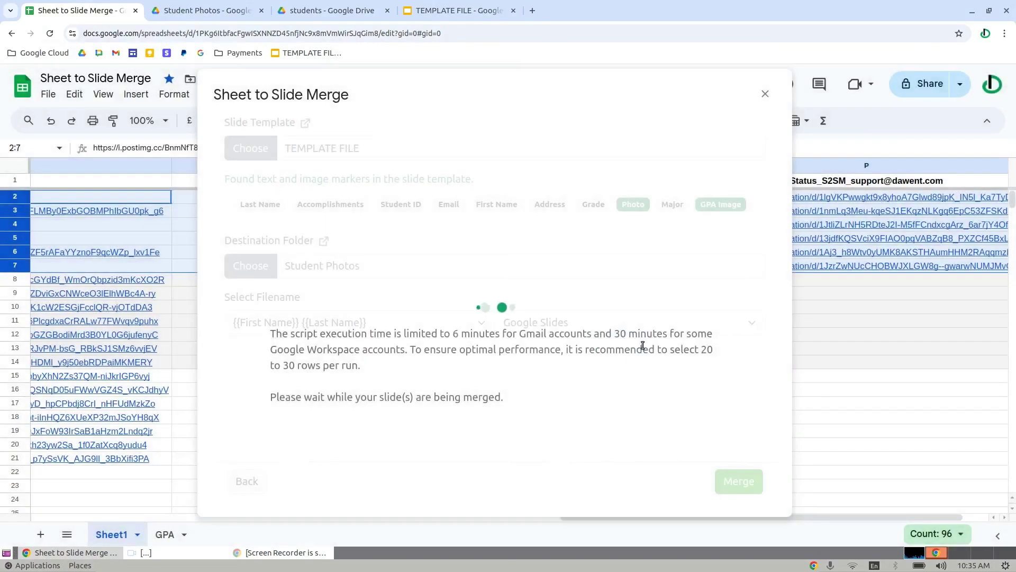
left_click(206, 10)
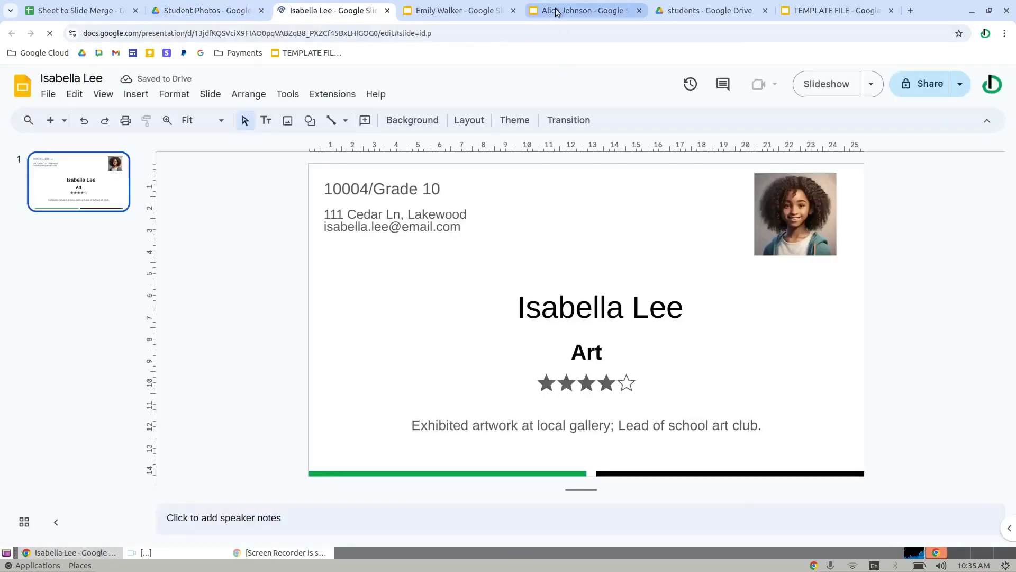
Step: Compare several generated student decks, then open the last presentation in Student Photos to check it
left_click(477, 10)
left_click(582, 8)
left_click(283, 7)
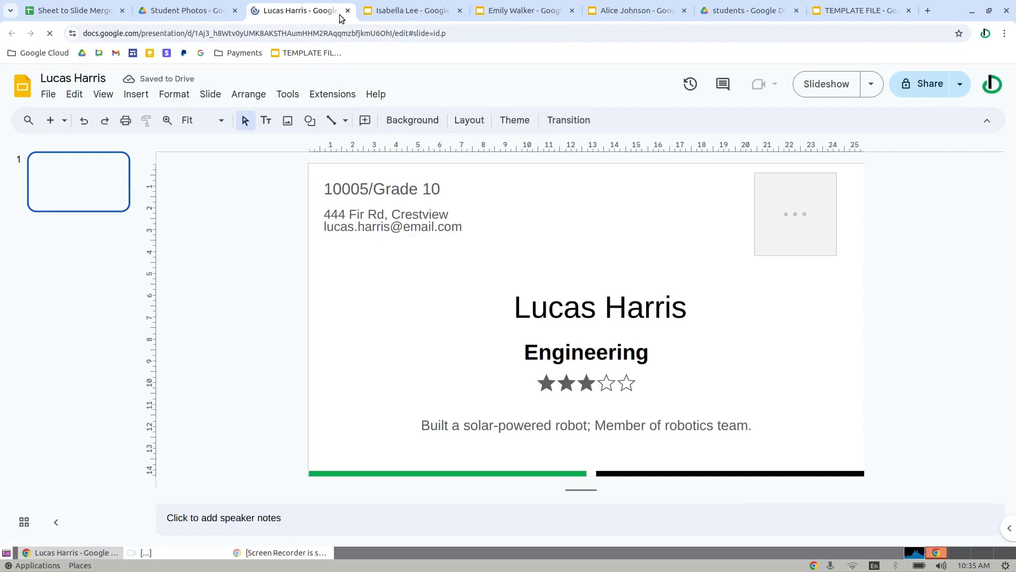
left_click(347, 11)
left_click(248, 391)
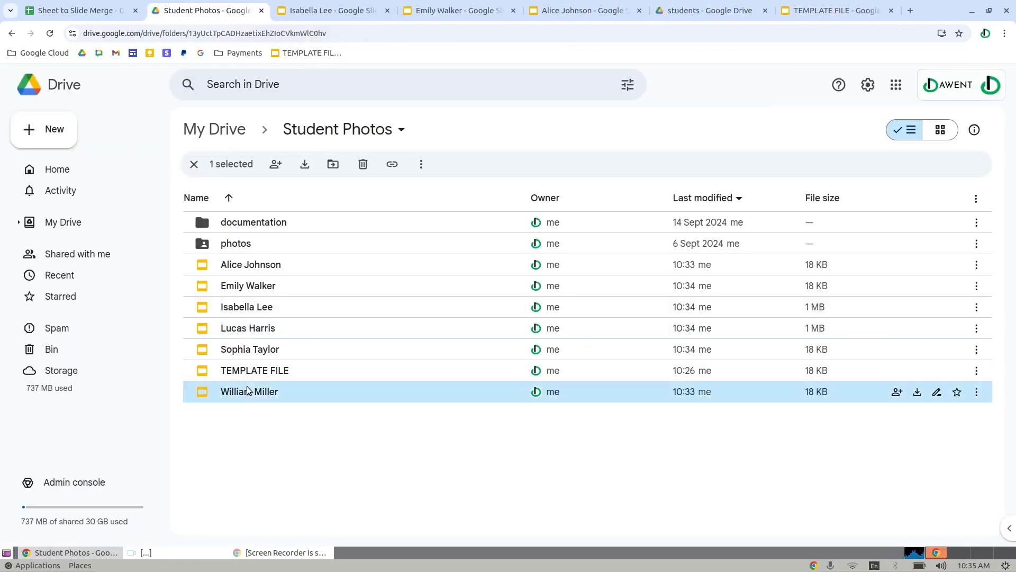
double_click(248, 391)
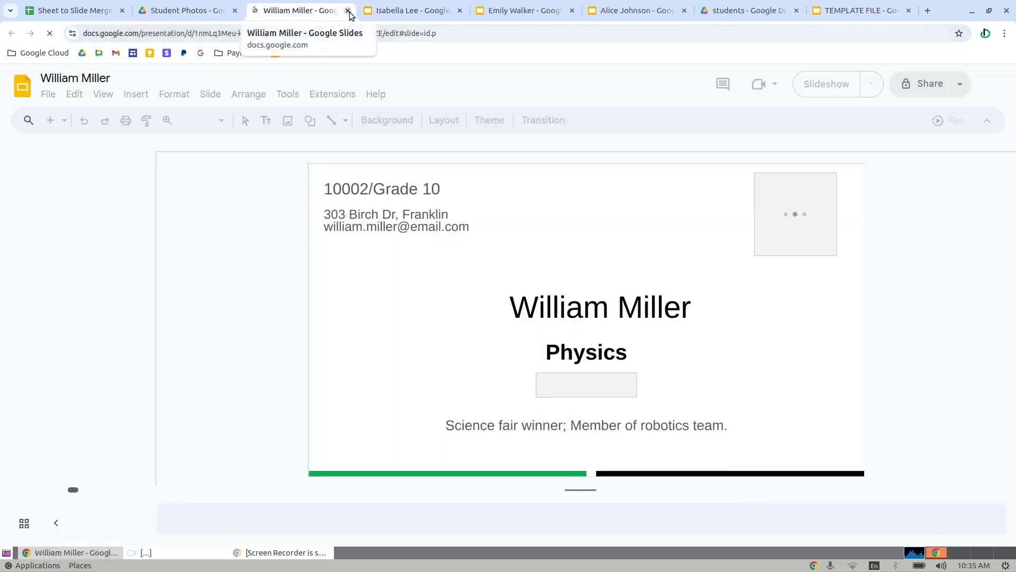
Step: Close all remaining student presentations and go back to the Sheet to Slide Merge spreadsheet
left_click(347, 10)
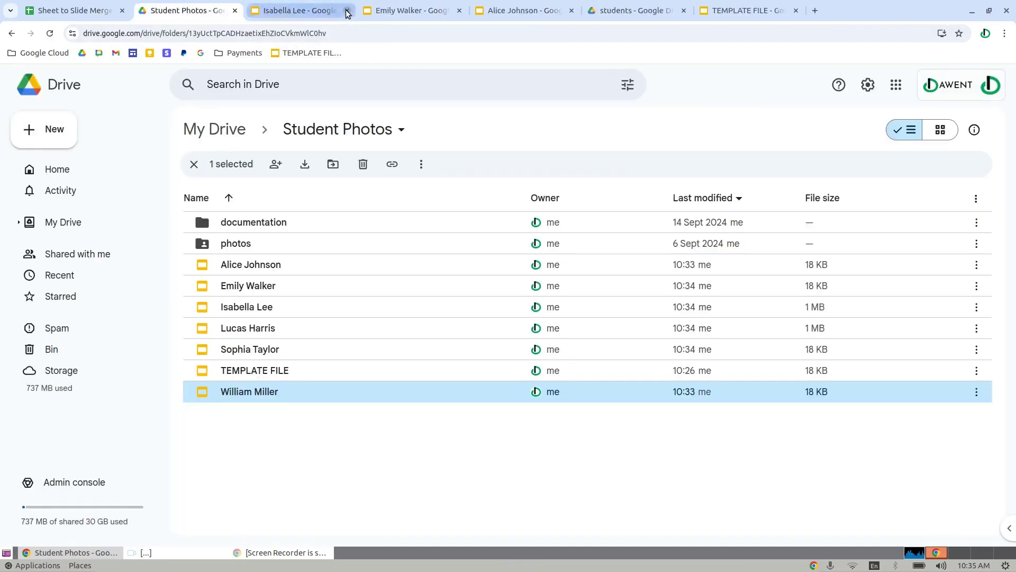
left_click(348, 10)
left_click(347, 11)
left_click(347, 11)
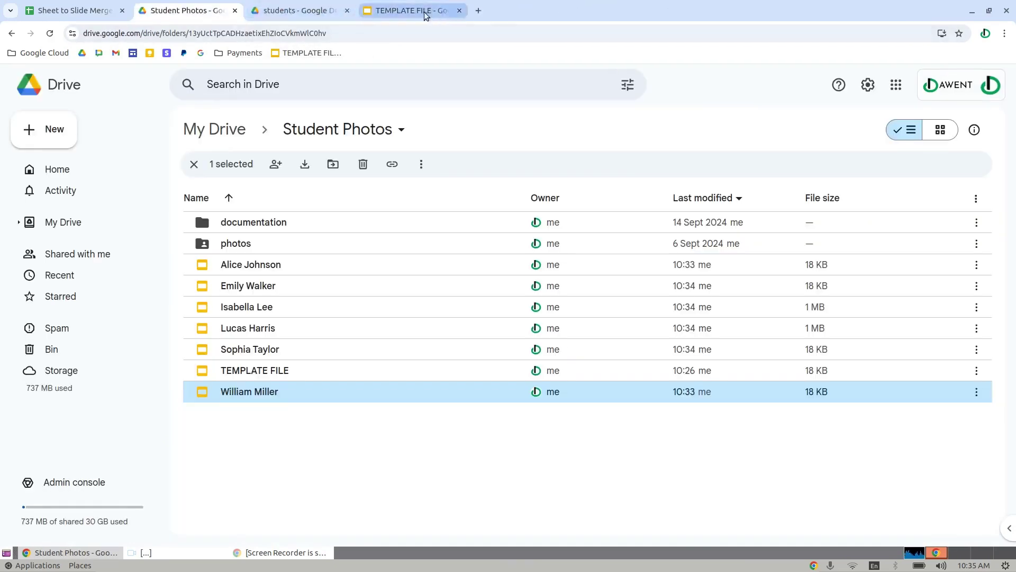
left_click(101, 8)
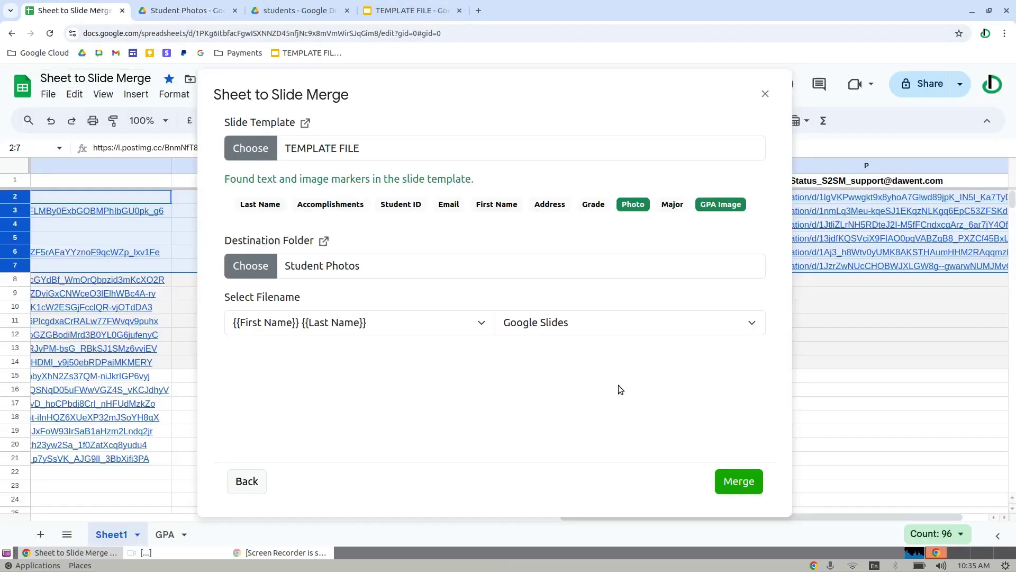
Step: Change the merge type to 'Merge all rows into ONE presentation'
left_click(249, 482)
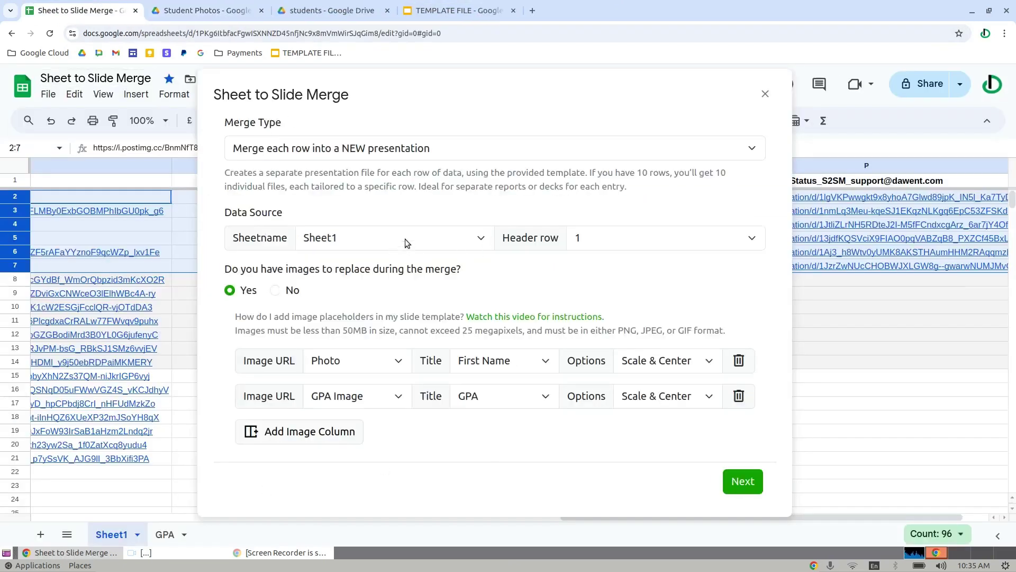
left_click(318, 158)
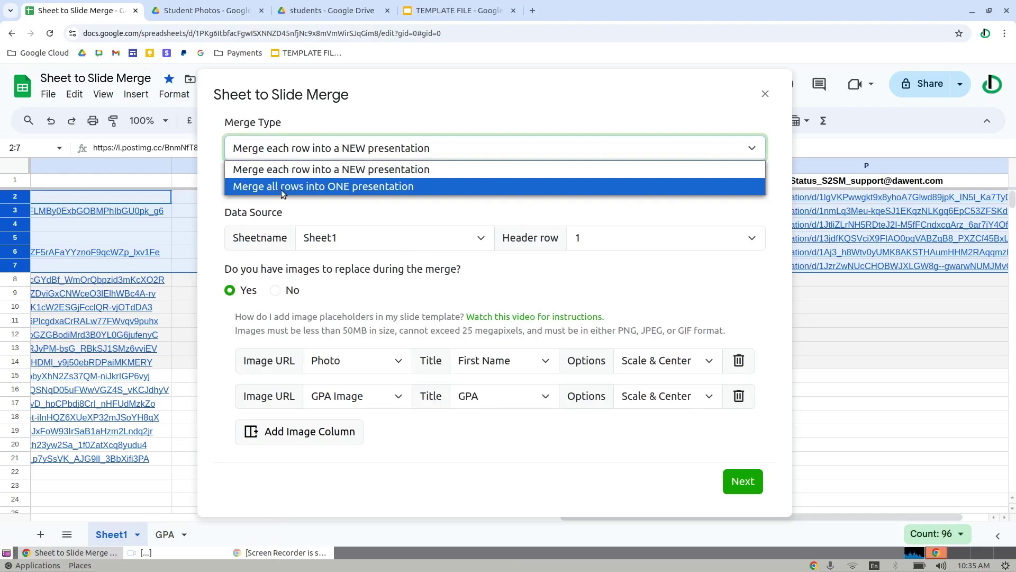
left_click(308, 189)
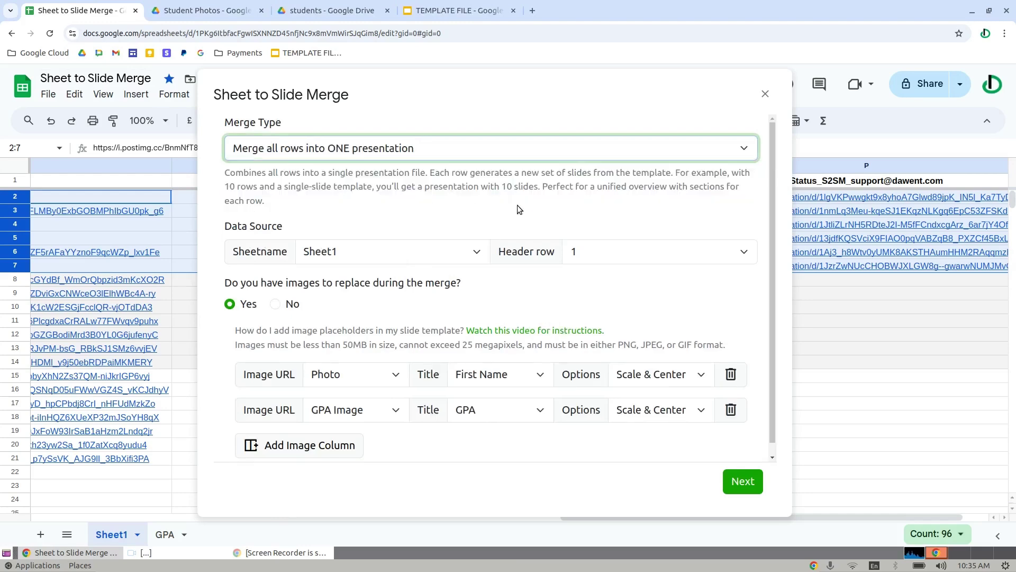
left_click(743, 484)
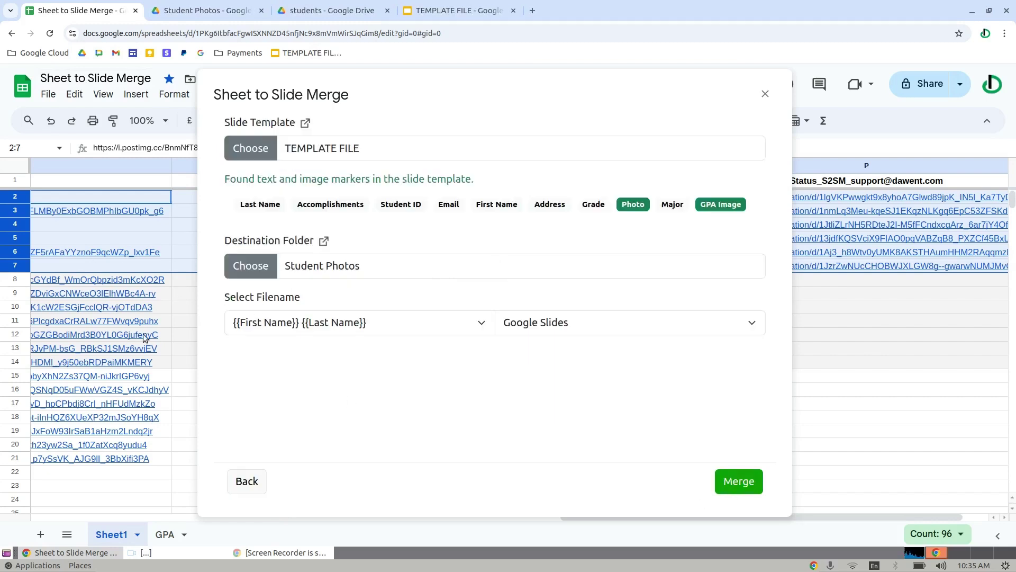
Step: Select student rows 8 through 11 to merge
left_click(3, 281)
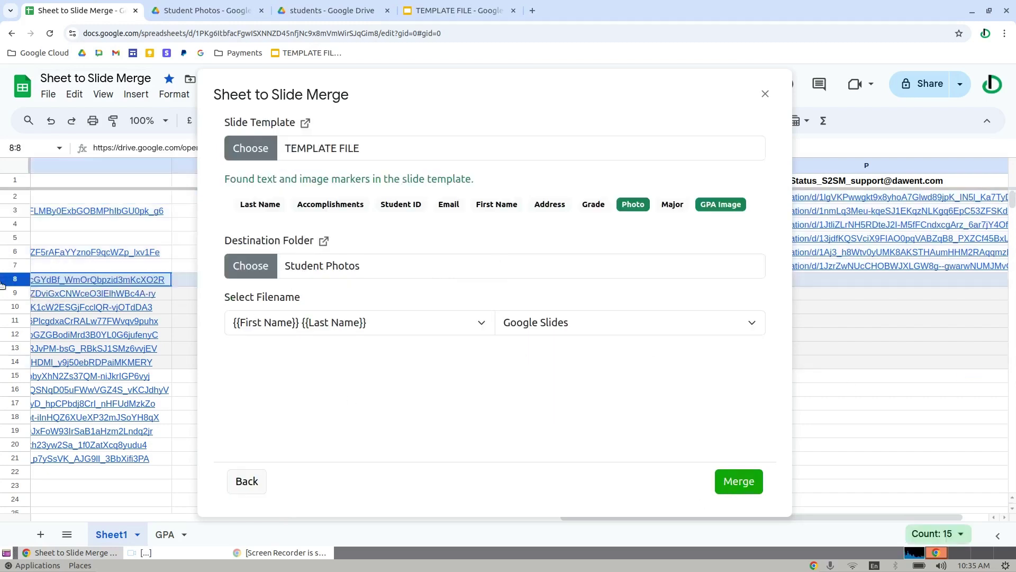
left_click_drag(3, 280, 55, 324)
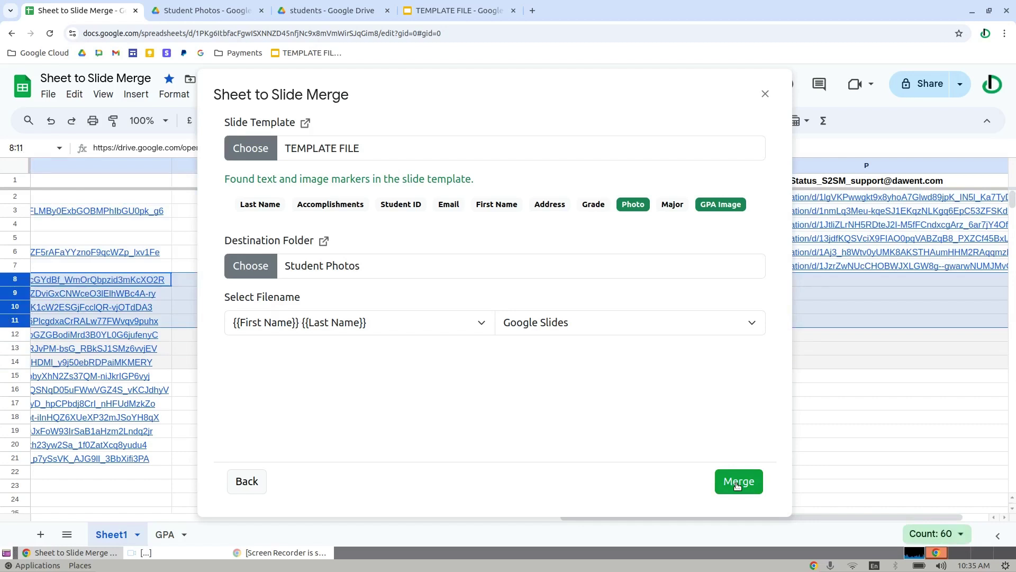
left_click(377, 327)
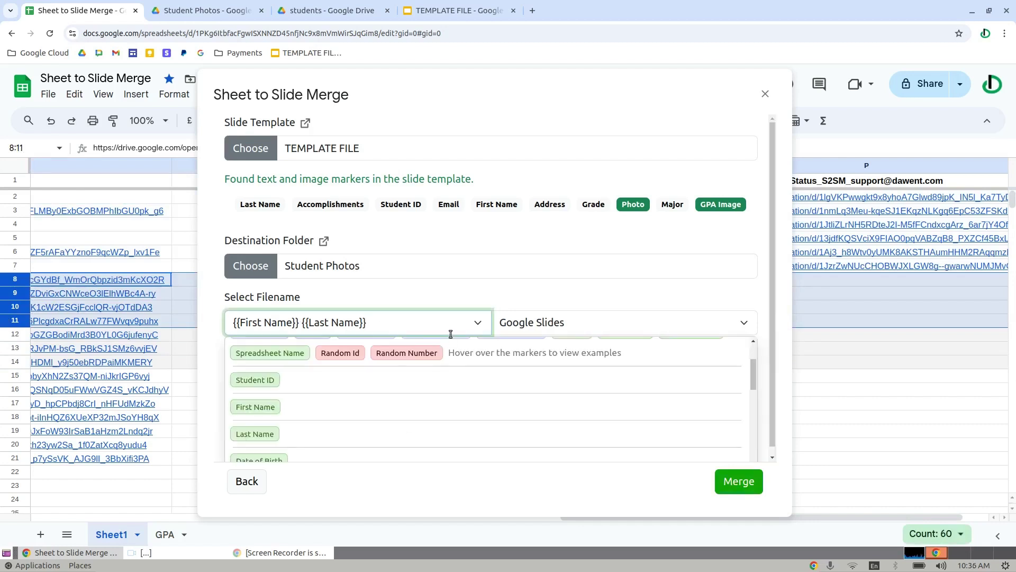
Step: Name the output 'All Combined - {{Spreadsheet Name}}' and run the merge
scroll(297, 426, "up", 2)
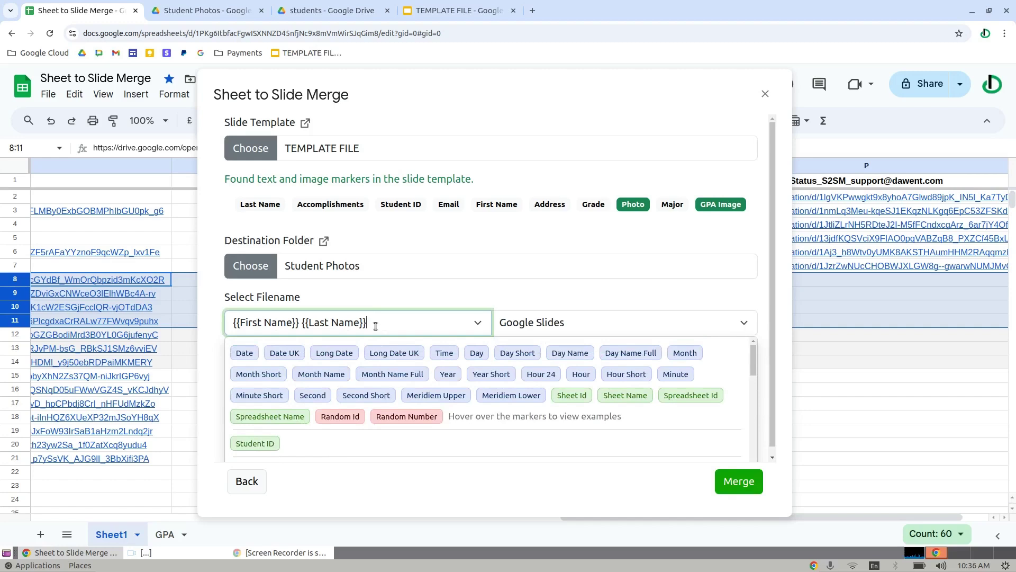
key("ctrl+a")
key("BackSpace")
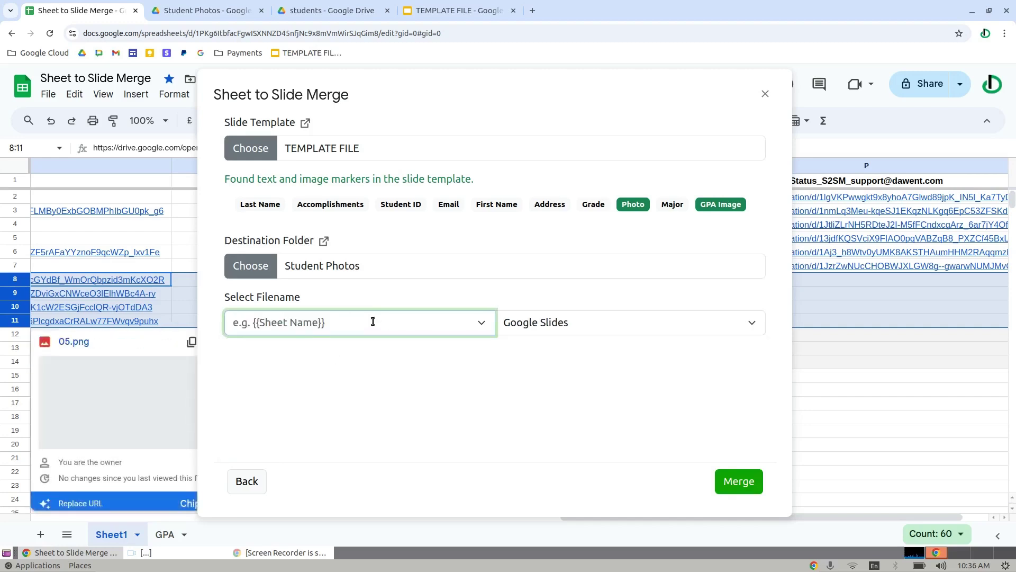
key("Escape")
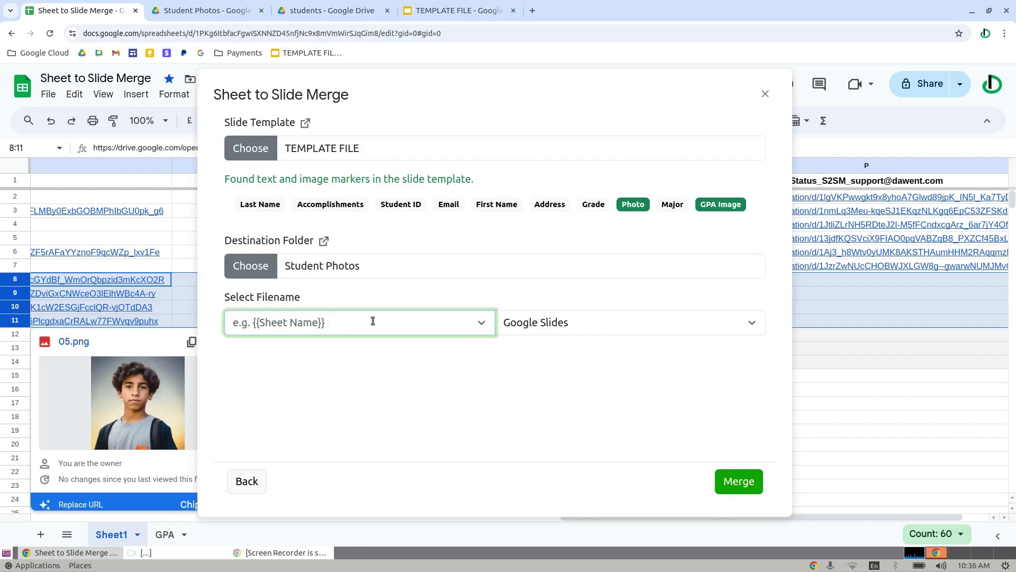
type("All Combined")
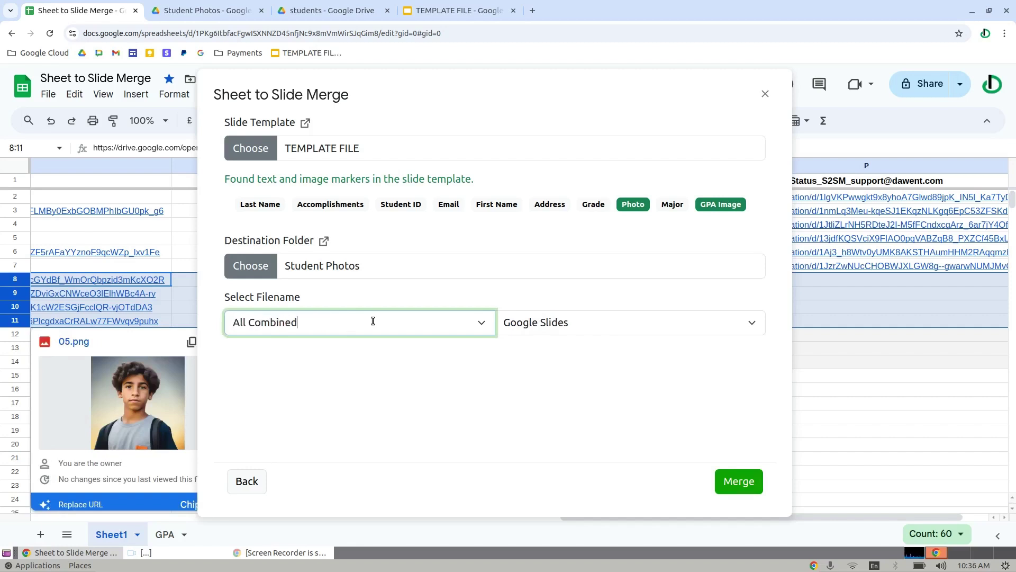
left_click(369, 326)
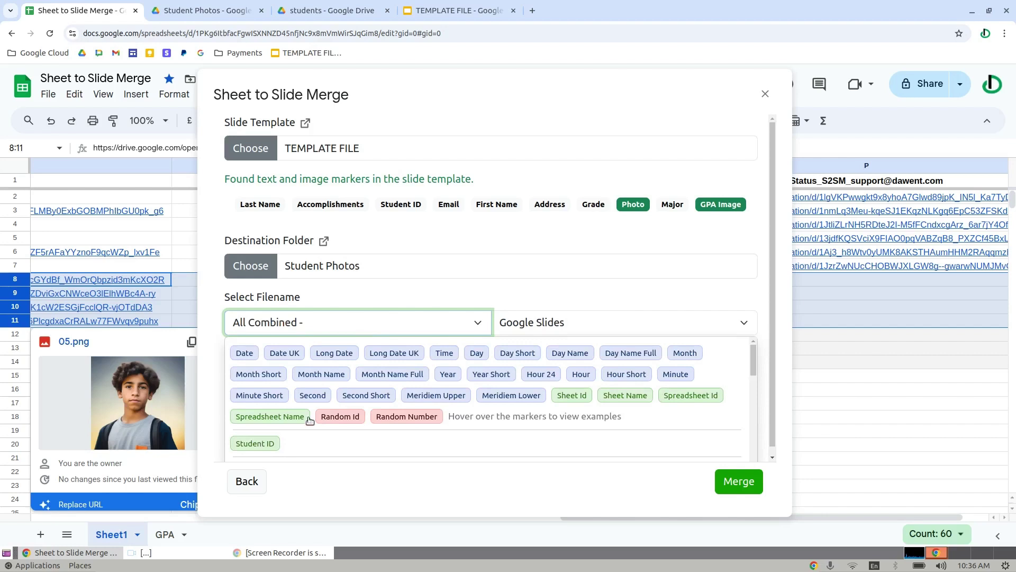
left_click(291, 418)
left_click(407, 293)
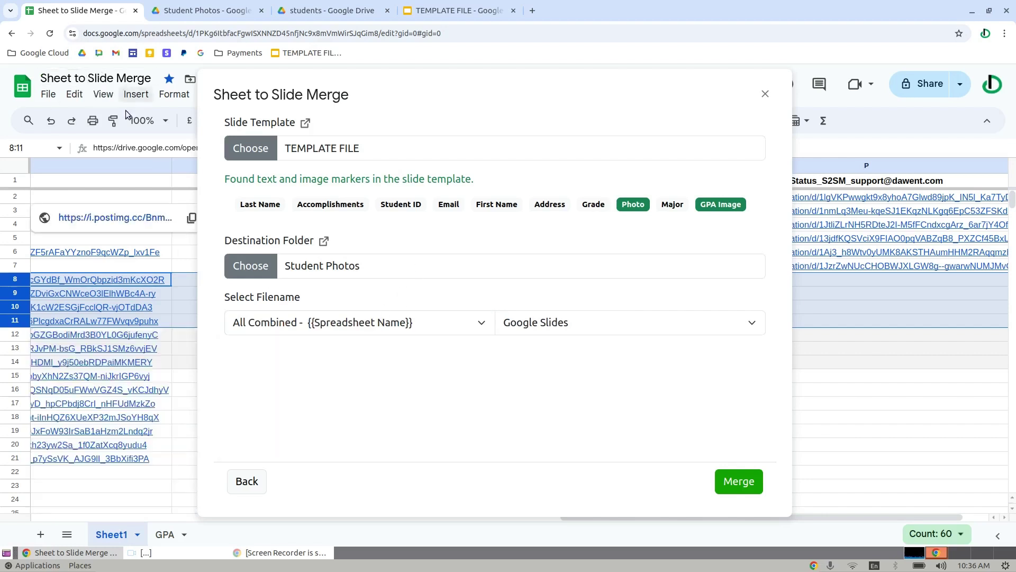
left_click(740, 482)
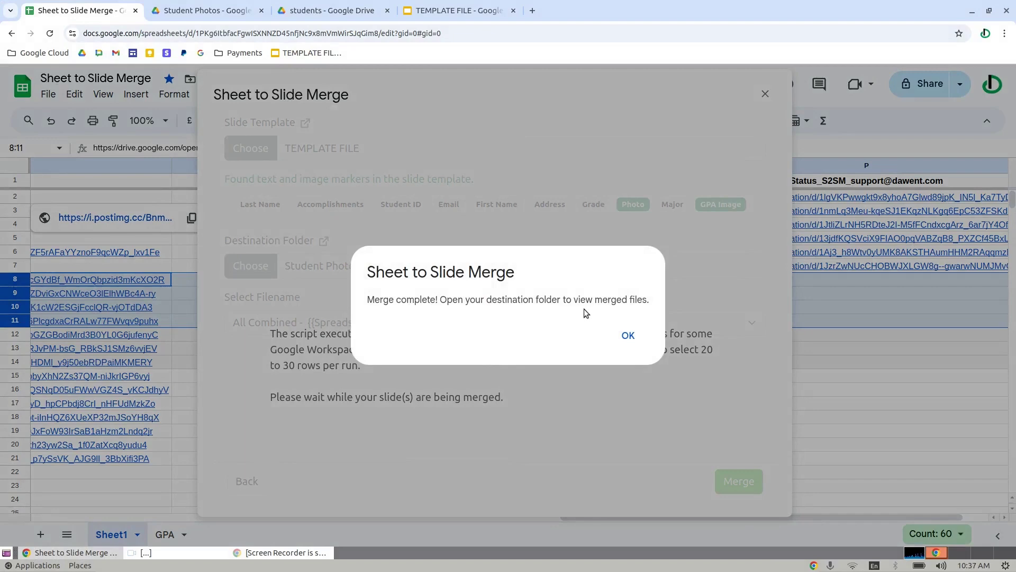
Step: Dismiss the merge-complete alert and open 'All Combined - Sheet to Slide Merge' from Student Photos
left_click(629, 336)
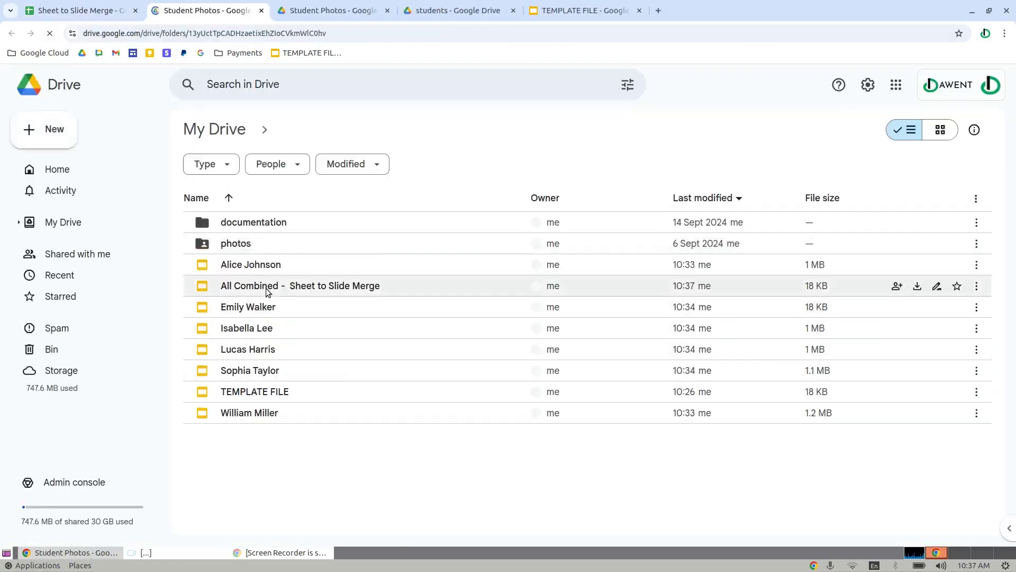
double_click(355, 287)
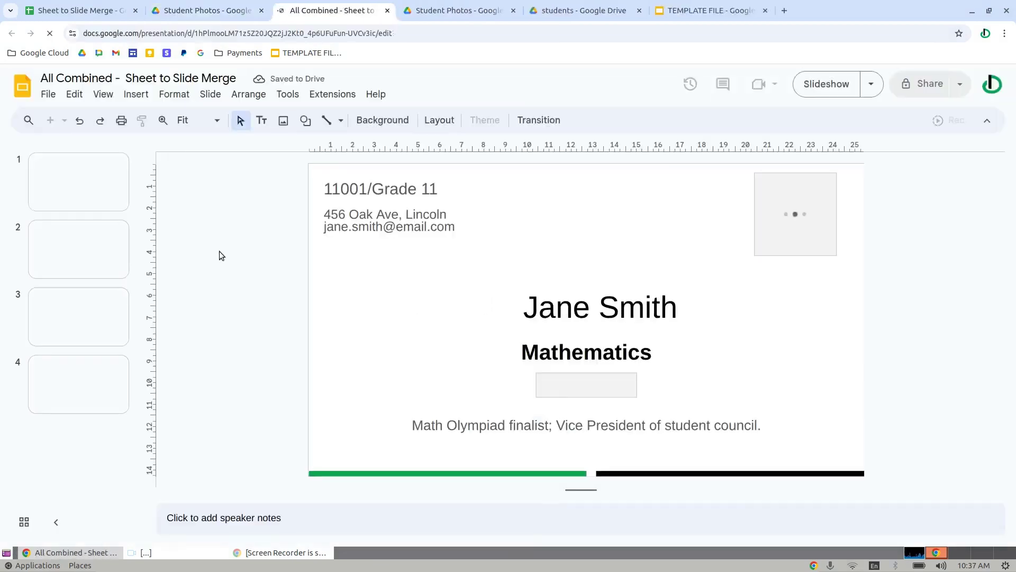
Step: Review all four combined student slides, then return to the Sheet to Slide Merge spreadsheet
left_click(78, 273)
left_click(80, 331)
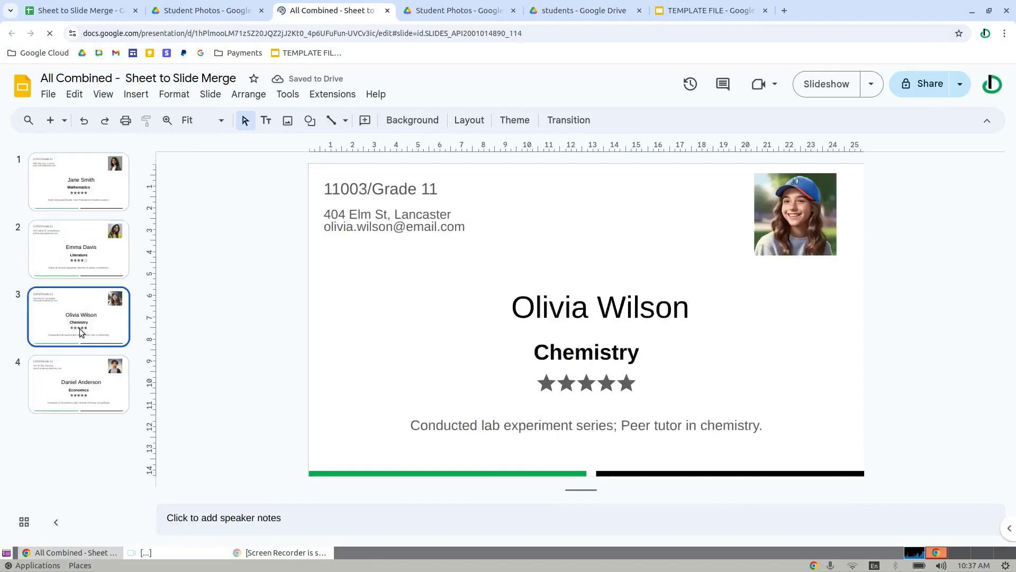
left_click(99, 381)
left_click(95, 167)
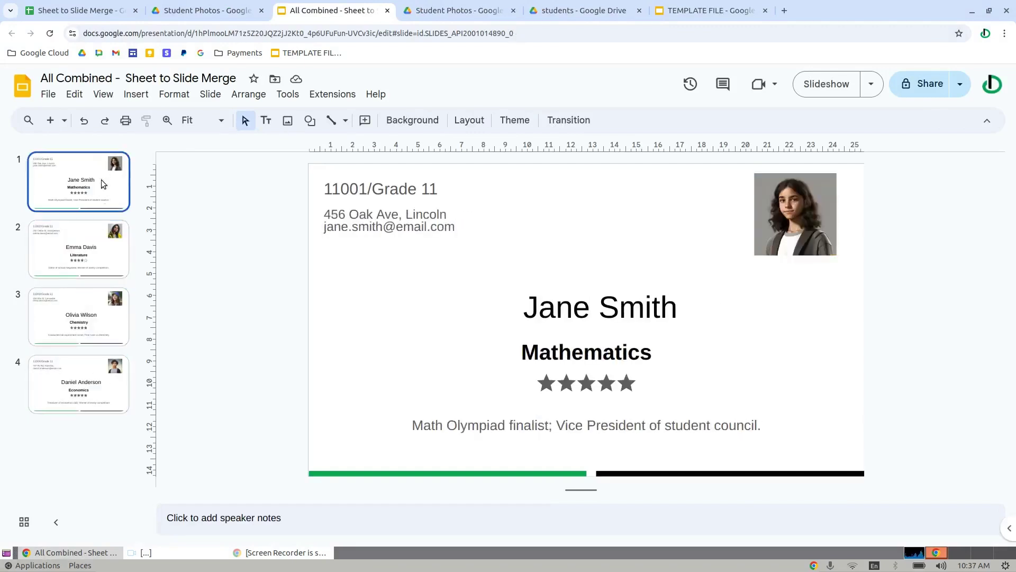
left_click(96, 248)
left_click(92, 399)
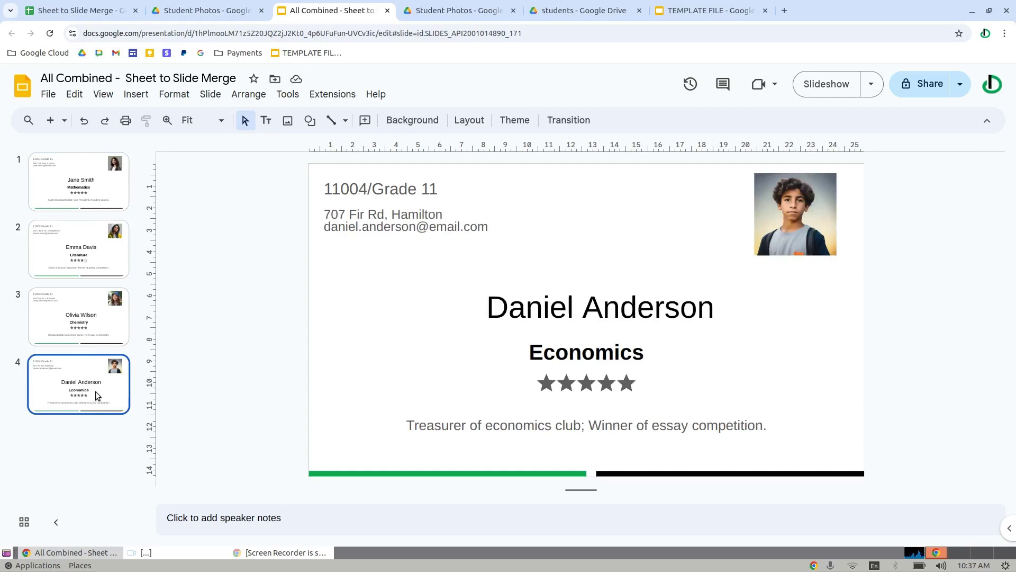
left_click(90, 313)
left_click(93, 228)
left_click(76, 158)
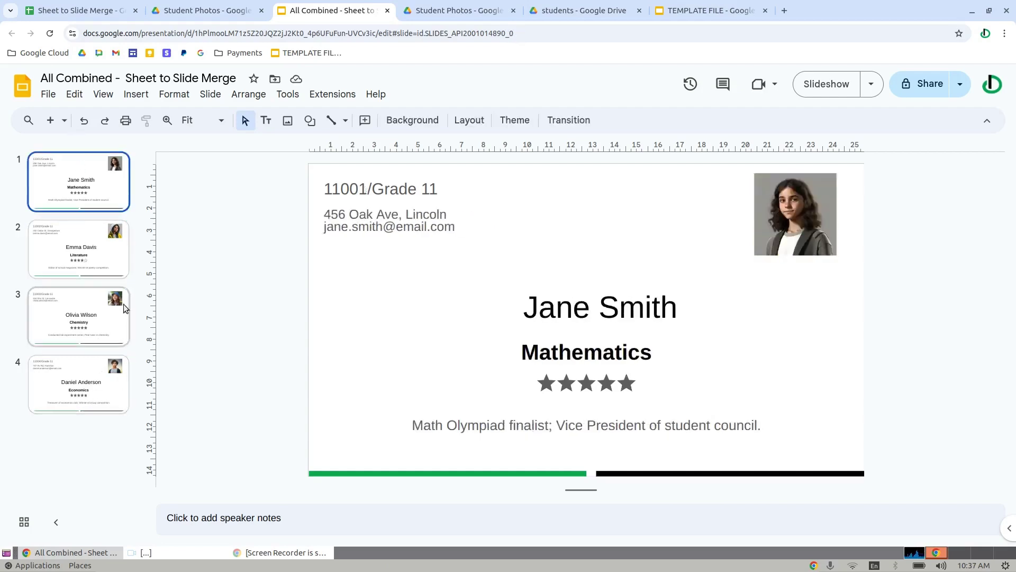
key("Down")
key("Down")
key("Down")
left_click(104, 5)
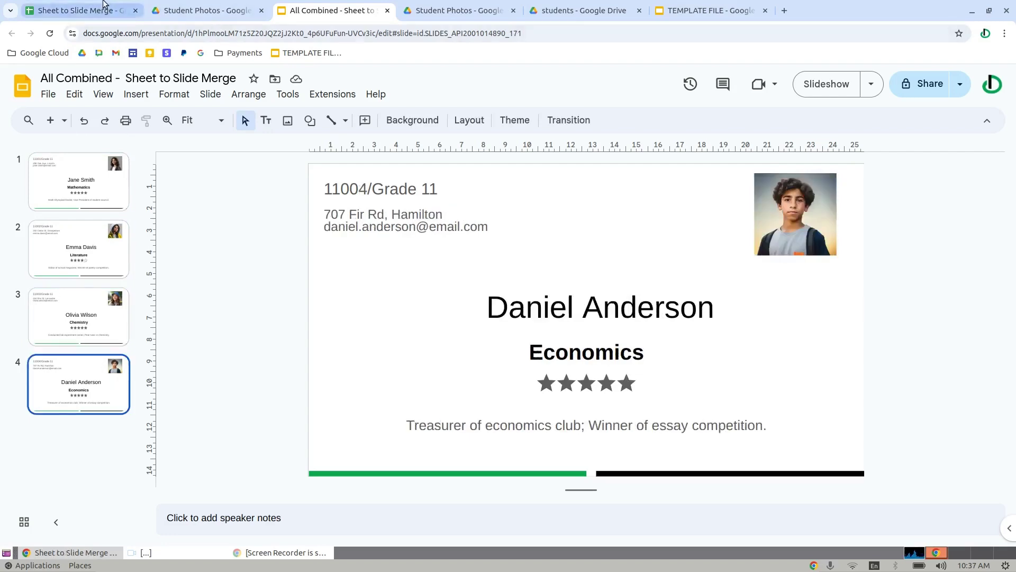